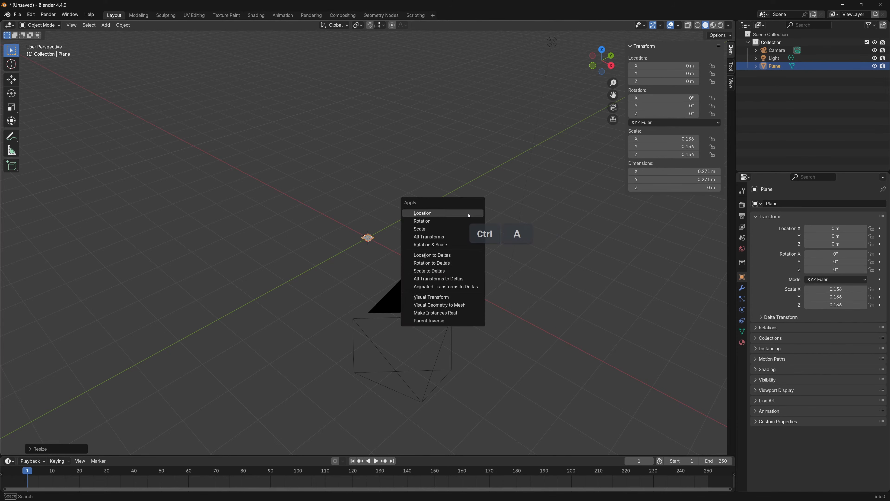
Apply all transforms to the plane and add a Geometry Nodes modifier with a new node group
left_click(429, 237)
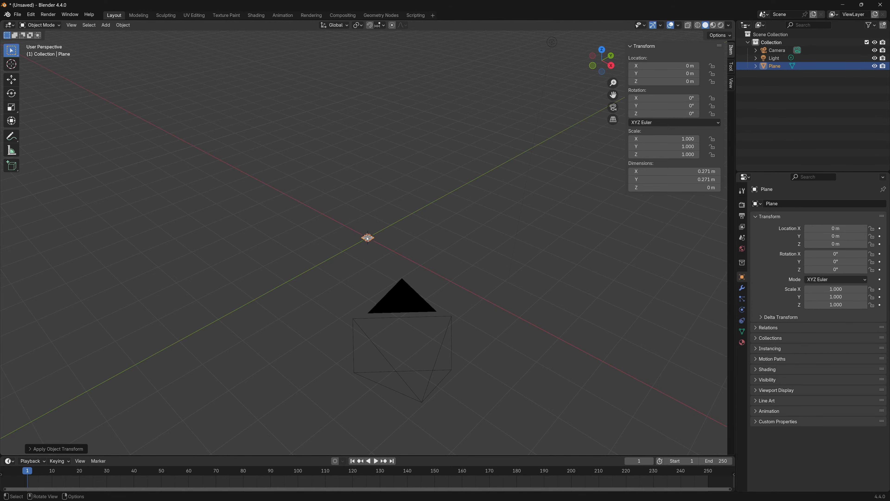
left_click(744, 289)
left_click(813, 203)
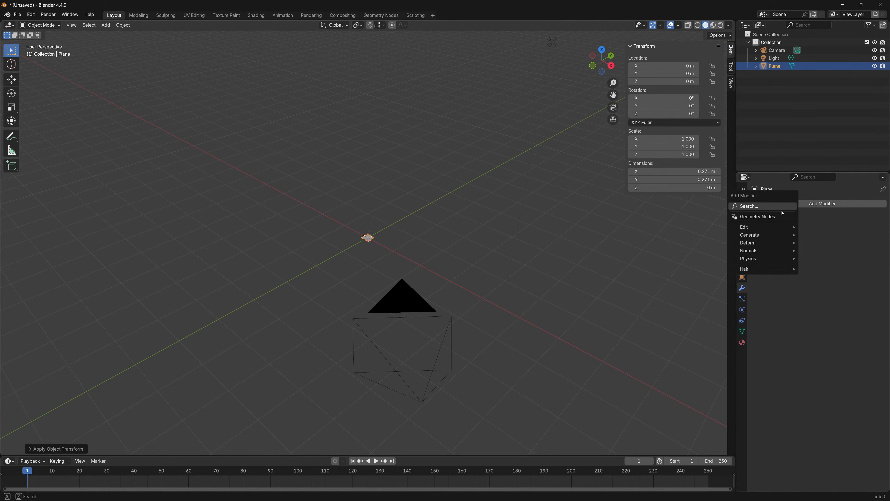
left_click(769, 217)
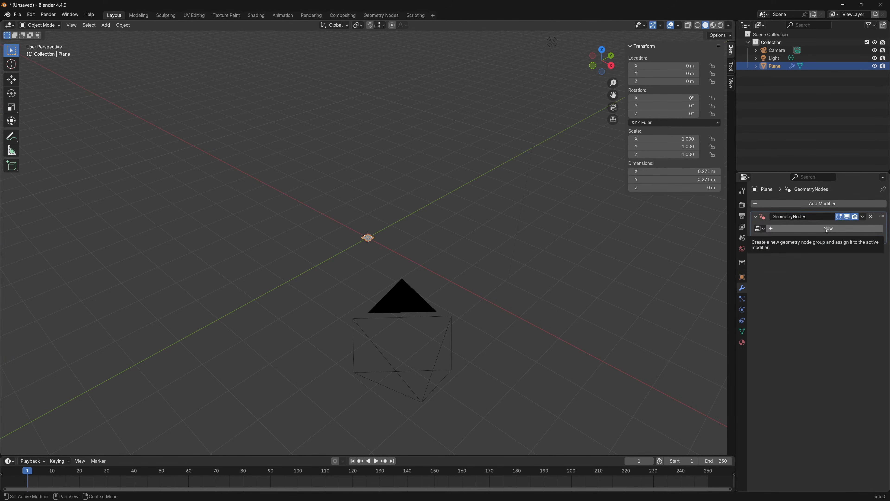
left_click(806, 229)
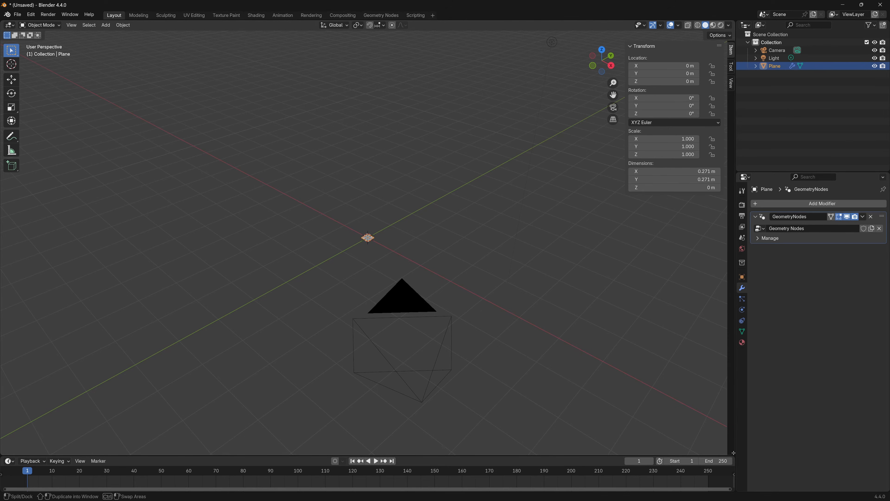
Split the 3D viewport horizontally, turn the lower area into a Geometry Node Editor and space Group Output away from Group Input
left_click_drag(727, 452, 734, 238)
left_click(11, 243)
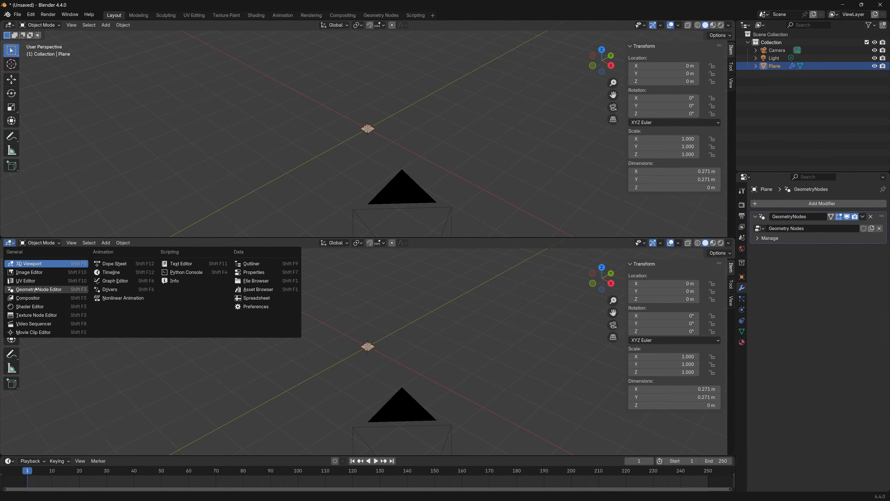
left_click(42, 289)
middle_click_drag(365, 362, 398, 351)
key("n")
left_click_drag(400, 319, 578, 322)
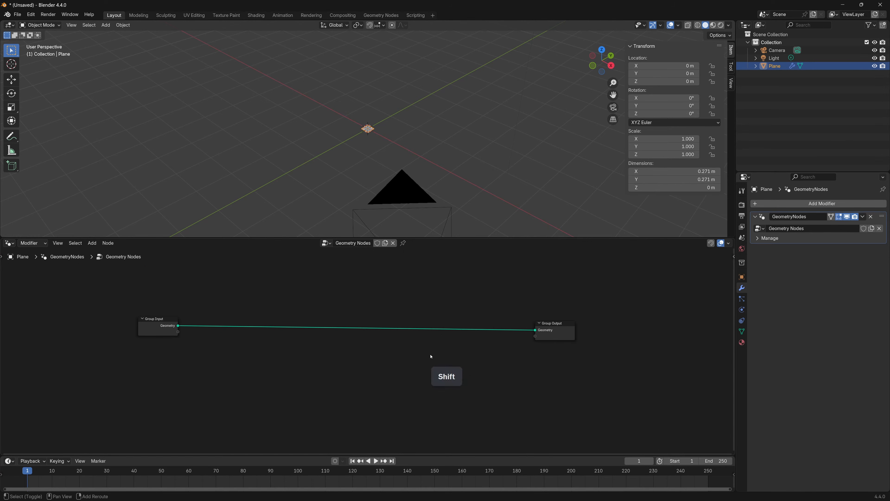
Add a Set Position node on the geometry link between Group Input and Group Output
key("shift+a")
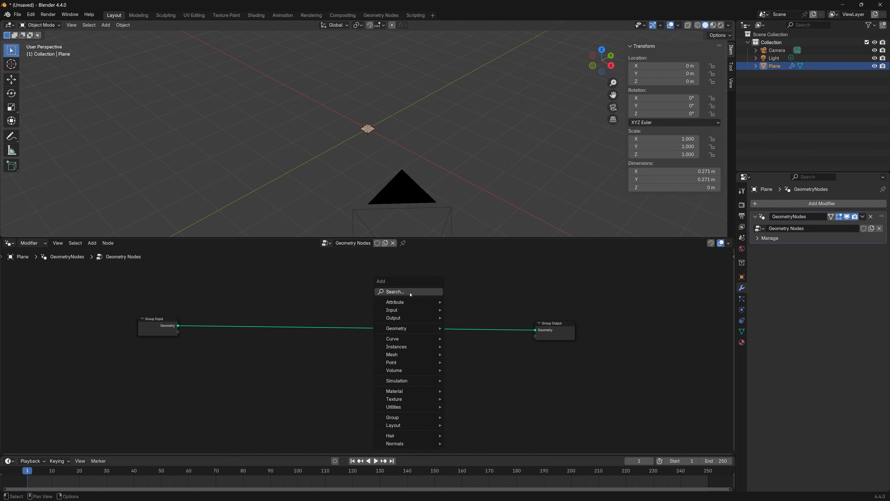
left_click(411, 294)
type("set")
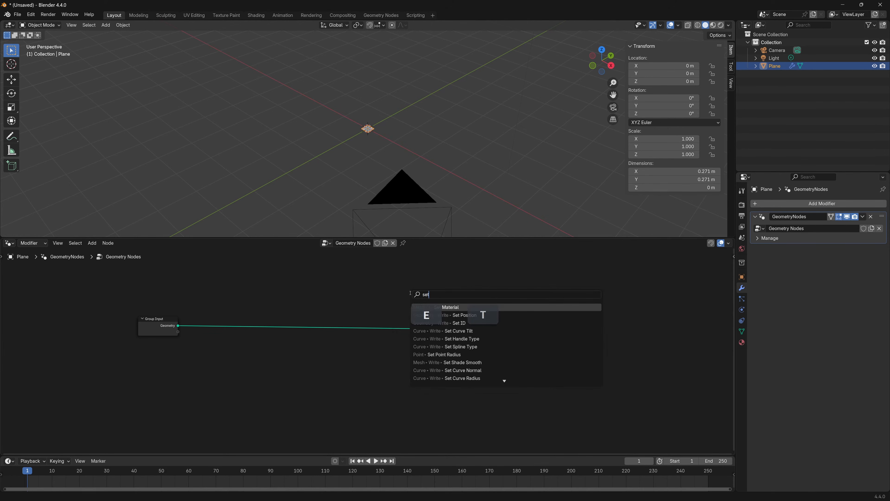
key("Return")
left_click(466, 315)
scroll(483, 384, "up", 3)
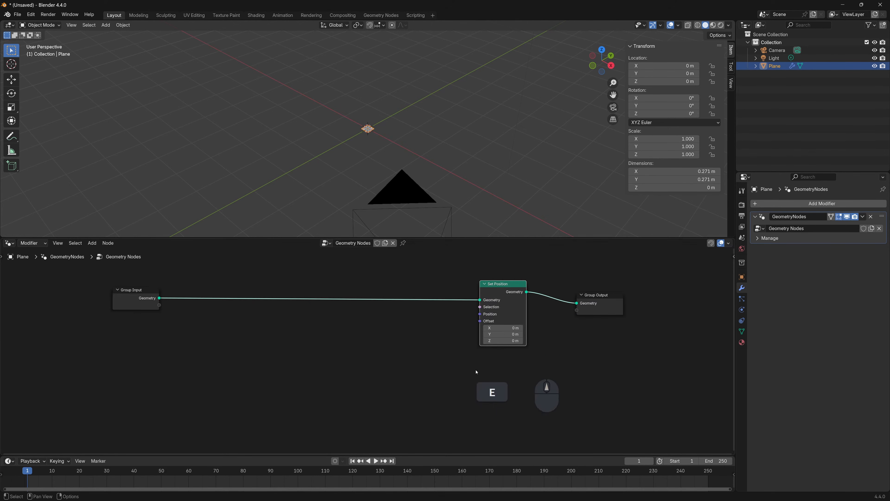
Add a Vector Rotate node before Set Position and set its type to Euler
key("shift+a")
type("vec")
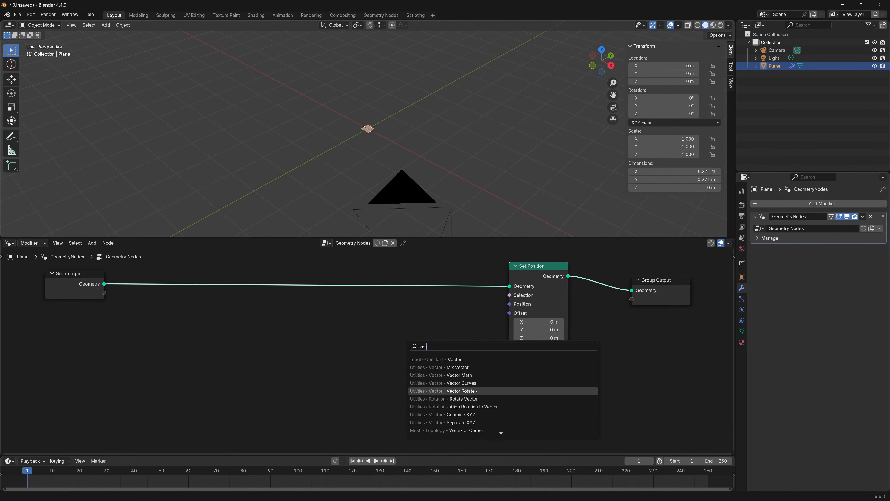
left_click(463, 390)
left_click(368, 307)
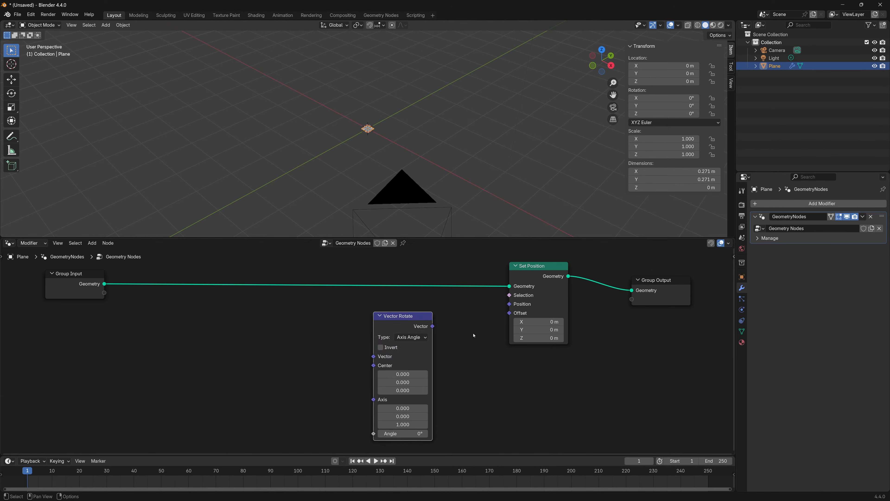
left_click(416, 340)
left_click(411, 383)
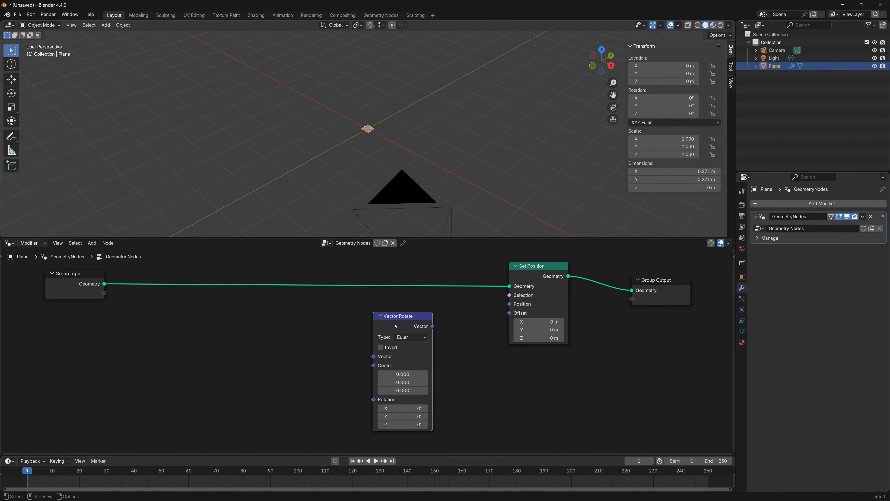
Move Vector Rotate closer to Set Position and connect its Vector output to the Position input
left_click_drag(396, 326, 436, 314)
middle_click_drag(456, 352, 481, 348)
left_click_drag(476, 315, 532, 301)
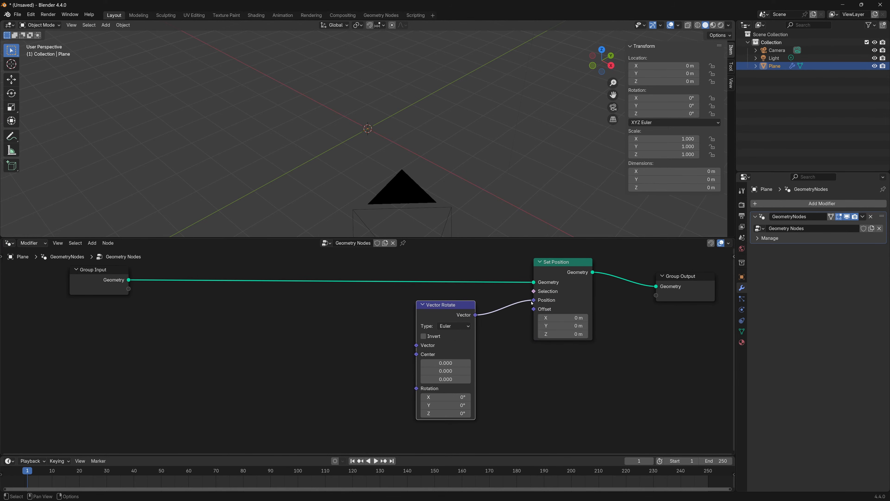
Add an Evaluate on Domain node and place it before the Vector Rotate node
middle_click_drag(497, 366, 564, 329)
middle_click_drag(385, 322, 379, 360)
key("shift+a")
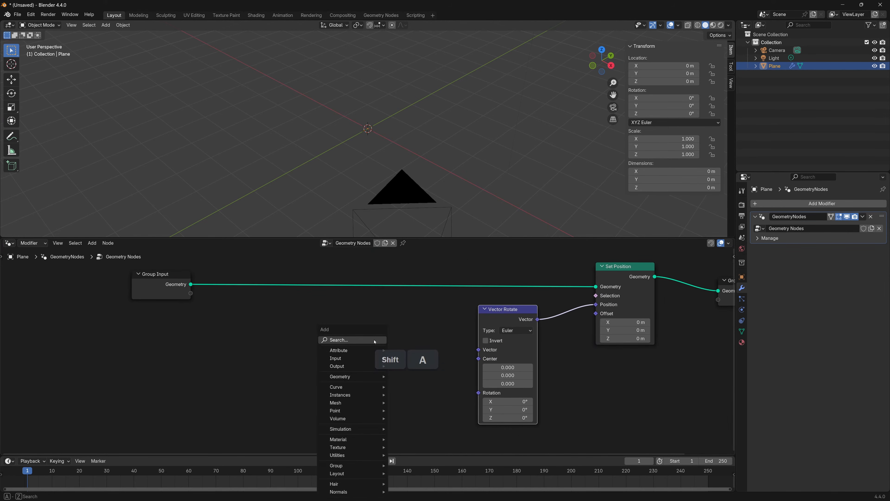
left_click(375, 340)
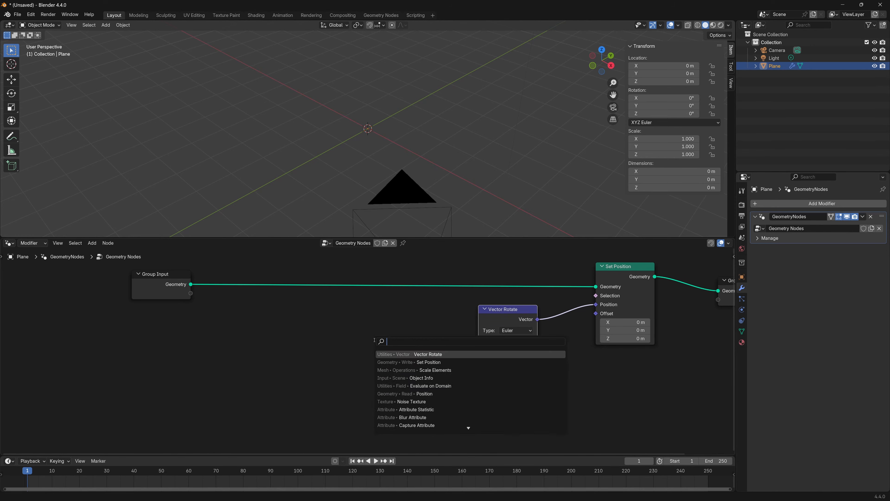
type("eva")
left_click(441, 361)
left_click(326, 333)
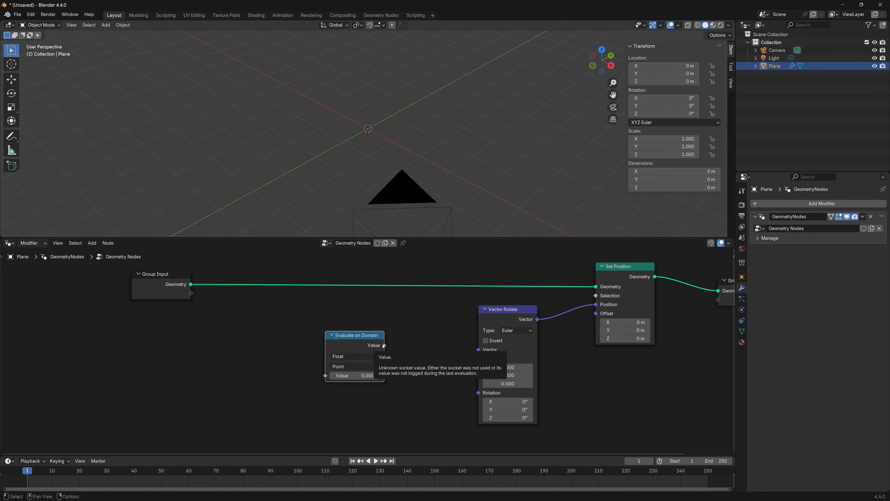
left_click_drag(354, 345, 360, 371)
Set the Evaluate on Domain node's data type to Vector and its domain to Face
middle_click_drag(402, 373, 426, 321)
left_click(371, 330)
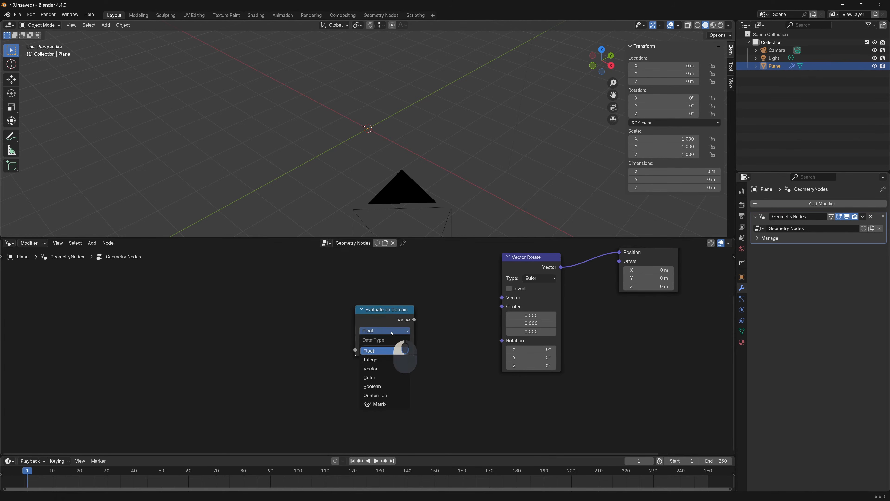
left_click(383, 369)
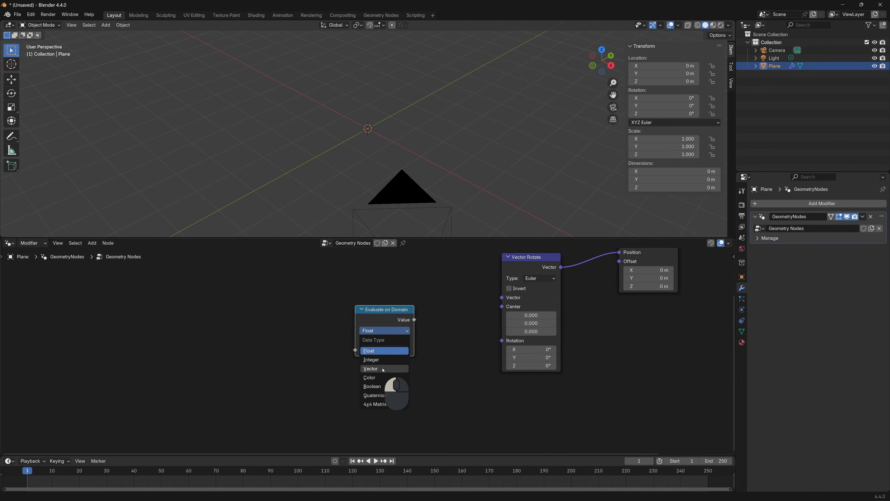
left_click(381, 341)
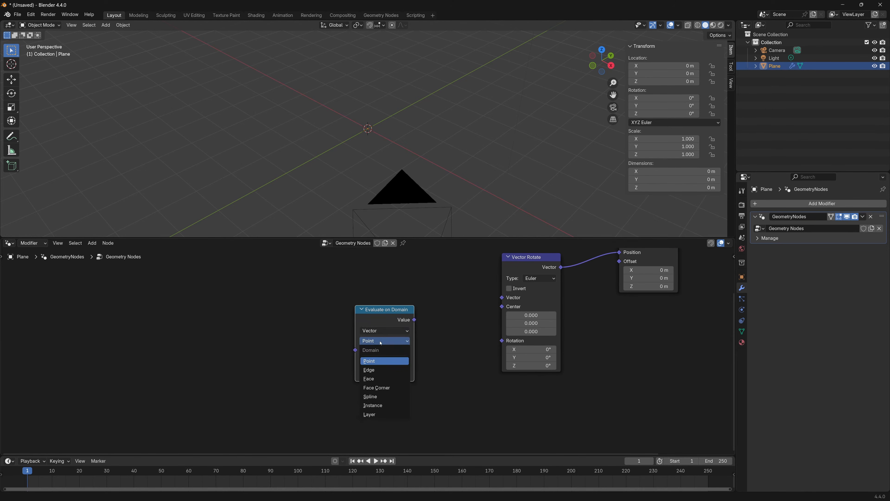
left_click(383, 379)
Connect Evaluate on Domain's Value output to Vector Rotate's Center input and move the node lower
left_click_drag(392, 308, 502, 306)
middle_click_drag(425, 273, 422, 349)
left_click_drag(395, 387, 395, 422)
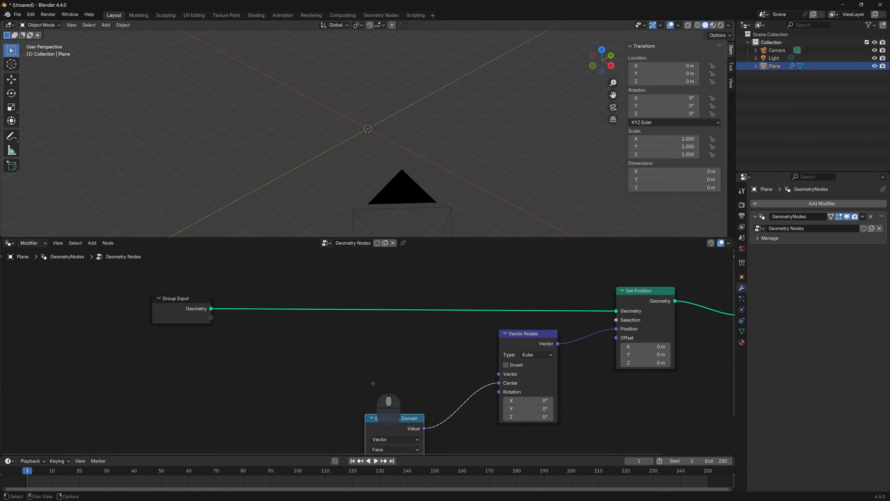
Add a Position node above Evaluate on Domain and connect it to Vector Rotate's Vector input
middle_click_drag(372, 383, 369, 369)
key("shift+a")
type("po")
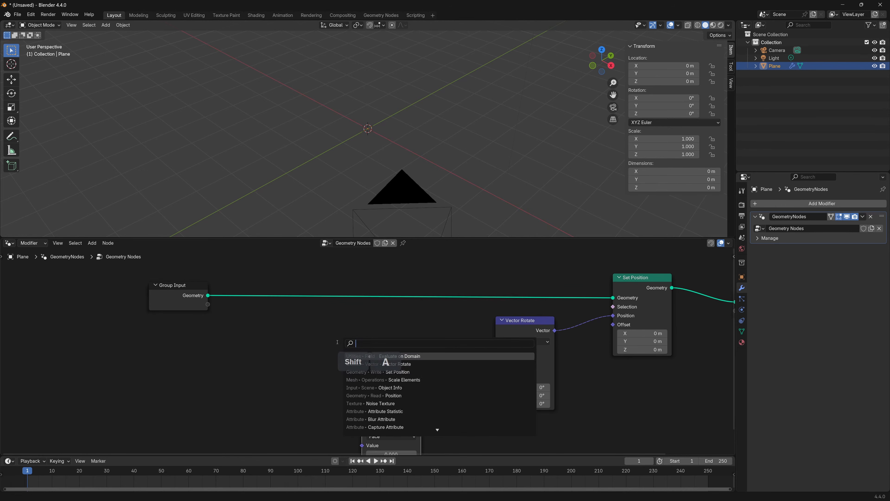
key("Down")
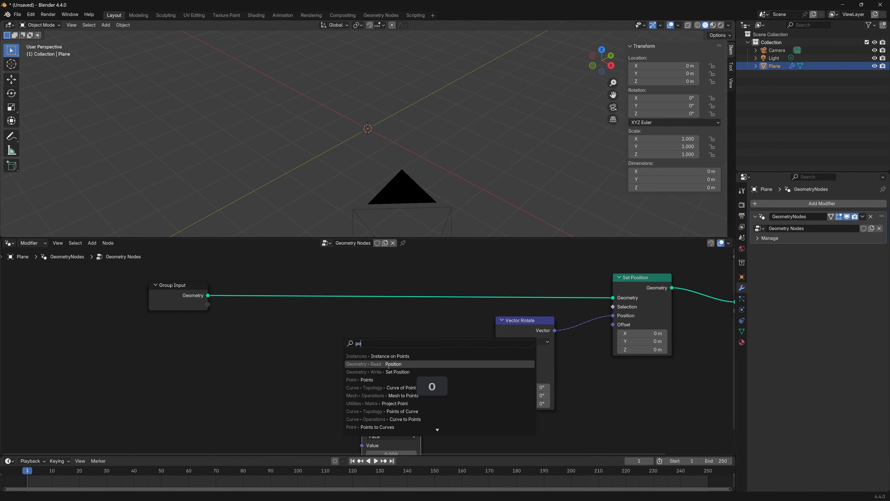
key("Return")
left_click(346, 348)
left_click_drag(403, 360, 495, 360)
Duplicate the Position node and connect the copy to Evaluate on Domain's Value input
middle_click_drag(319, 378, 330, 346)
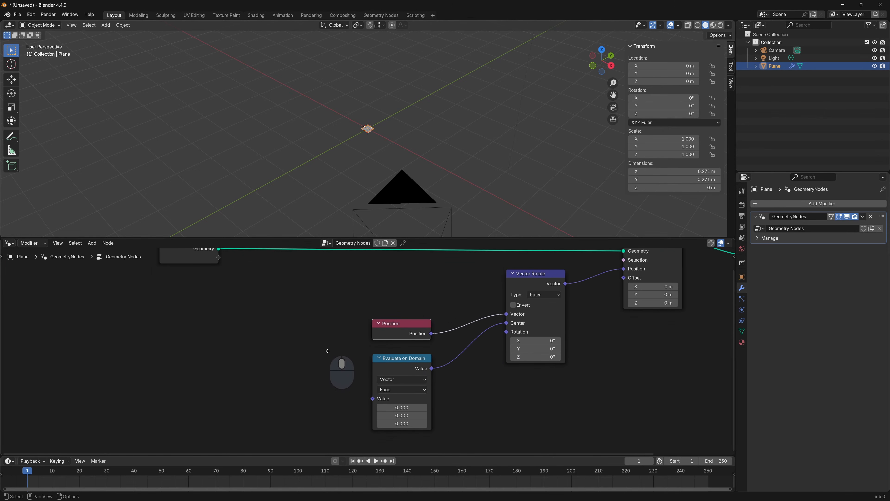
key("shift+d")
left_click(318, 395)
middle_click_drag(354, 395, 358, 356)
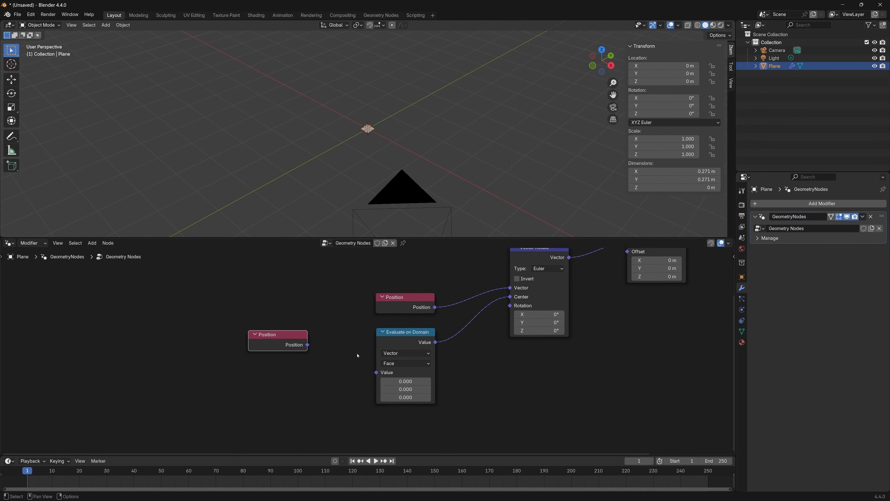
left_click_drag(309, 348, 376, 372)
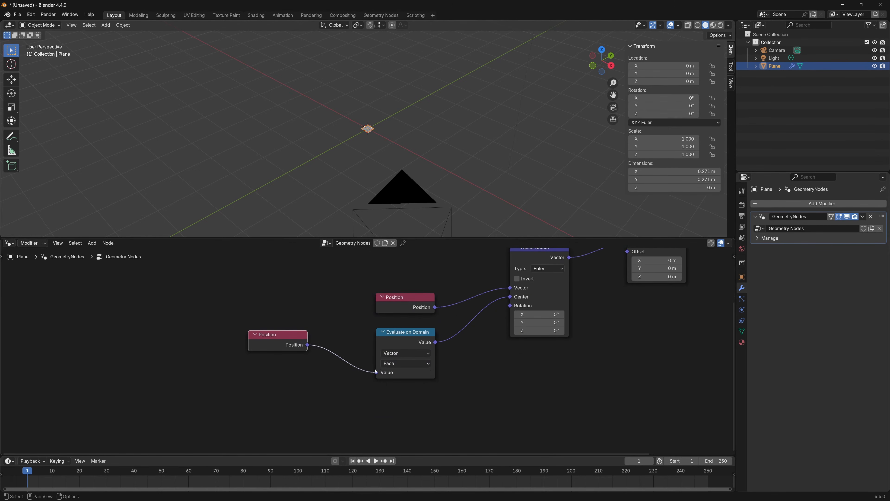
Enlarge the node editor area and add an Object Info node below the second Position node
left_click_drag(401, 332, 400, 329)
middle_click_drag(258, 351, 270, 363)
left_click_drag(315, 238, 317, 154)
mouse_move(342, 372)
middle_mouse_down()
mouse_move(334, 387)
mouse_move(335, 373)
middle_mouse_up()
key("shift+a")
left_click(287, 339)
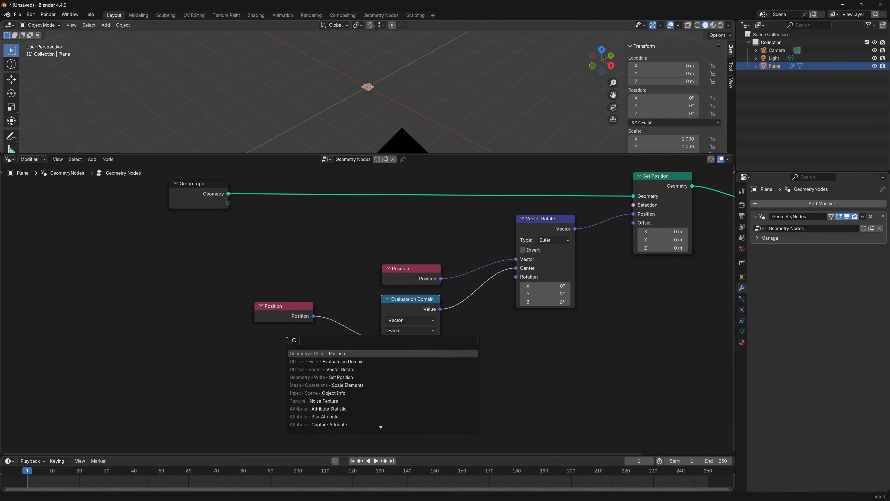
type("obj")
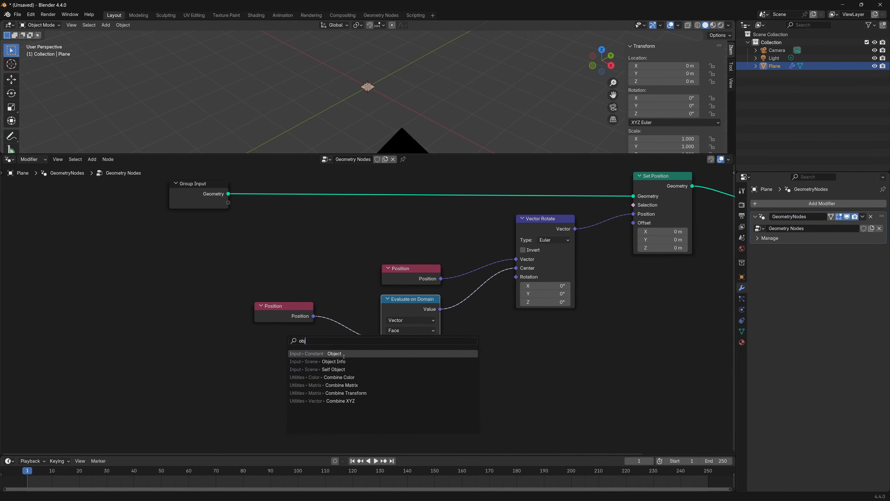
left_click(318, 361)
left_click(254, 347)
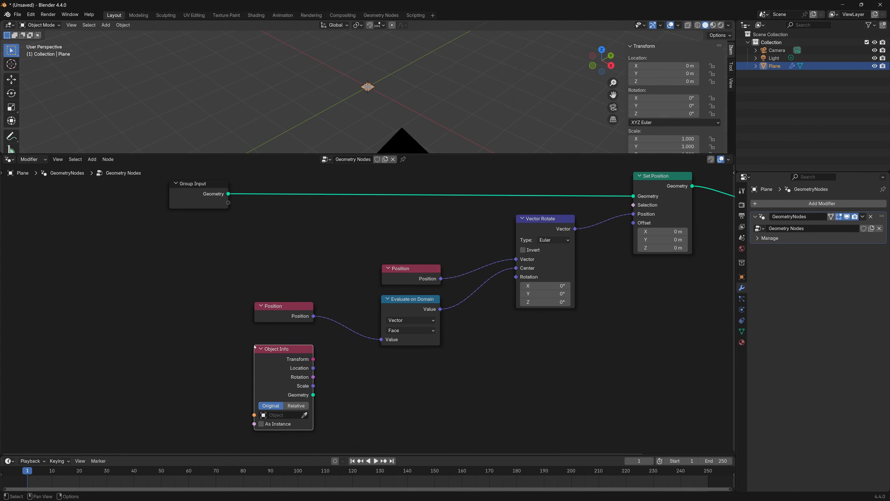
Move Group Input further from the other nodes and connect its empty socket to Object Info's Object input
middle_click_drag(167, 320, 248, 345)
left_click_drag(286, 214, 194, 211)
middle_click_drag(248, 272, 244, 258)
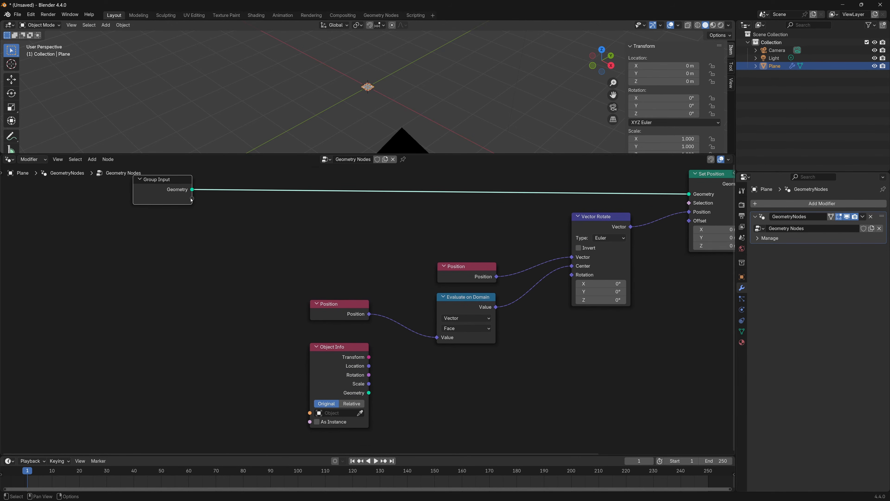
left_click_drag(192, 198, 310, 412)
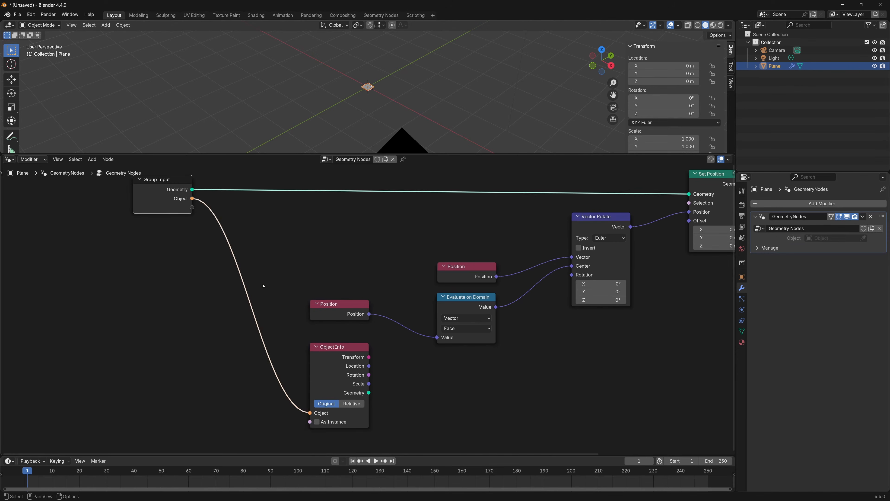
Connect Object Info's Rotation output to Vector Rotate's Rotation input and arrange Object Info beneath Evaluate on Domain, with the second Position node higher
middle_click_drag(437, 378, 436, 384)
left_click_drag(338, 352, 337, 353)
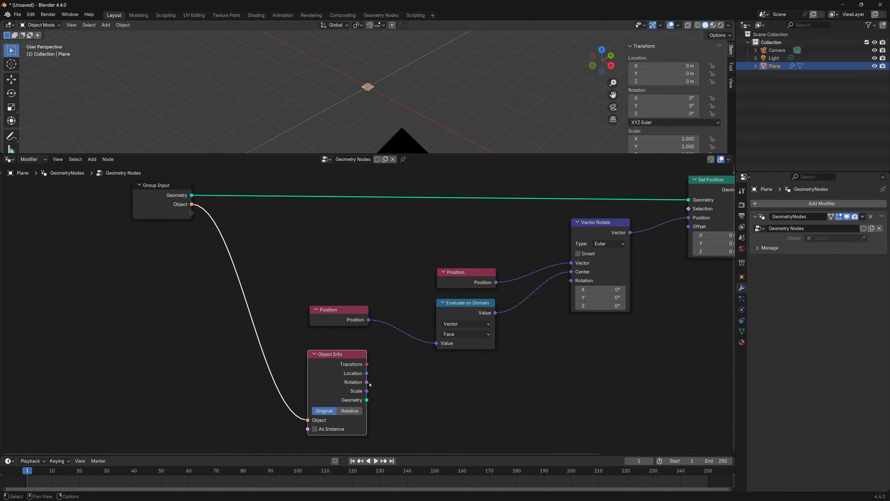
left_click_drag(366, 382, 572, 282)
left_click_drag(341, 352, 473, 366)
left_click_drag(350, 319, 371, 284)
middle_click_drag(577, 400, 470, 396)
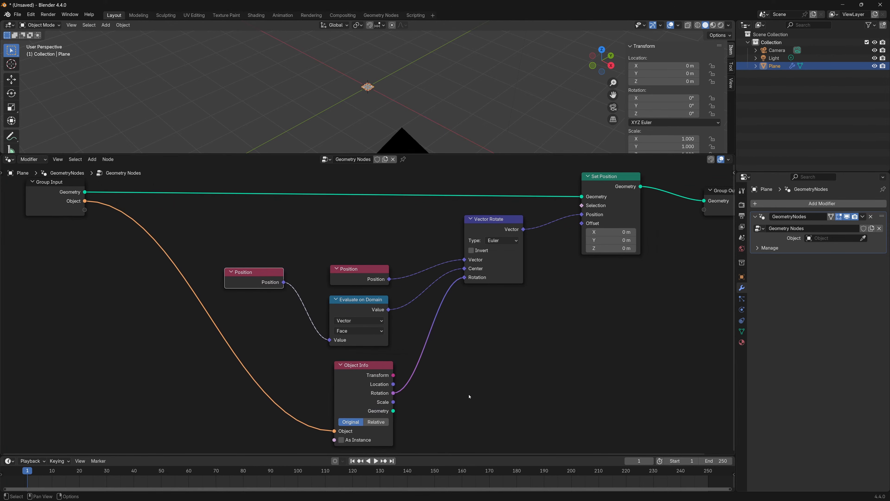
Set the Object Info node's transform space to Relative and align it under Evaluate on Domain
left_click(378, 423)
mouse_move(525, 336)
middle_mouse_down()
mouse_move(510, 351)
mouse_move(526, 330)
middle_mouse_up()
left_click_drag(365, 362, 359, 361)
scroll(538, 335, "down", 1)
mouse_move(557, 323)
middle_mouse_down()
mouse_move(500, 335)
mouse_move(546, 322)
middle_mouse_up()
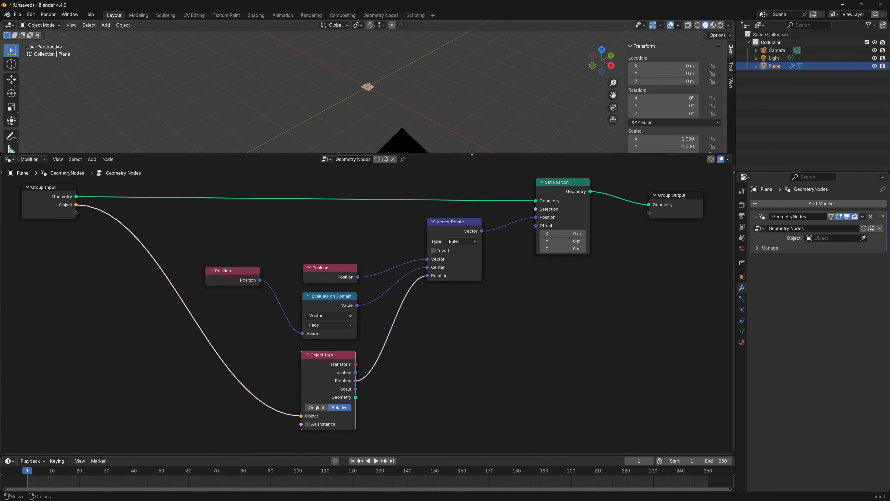
Shrink the node editor area and set Camera as the geometry nodes modifier's Object input
left_click_drag(469, 155, 467, 318)
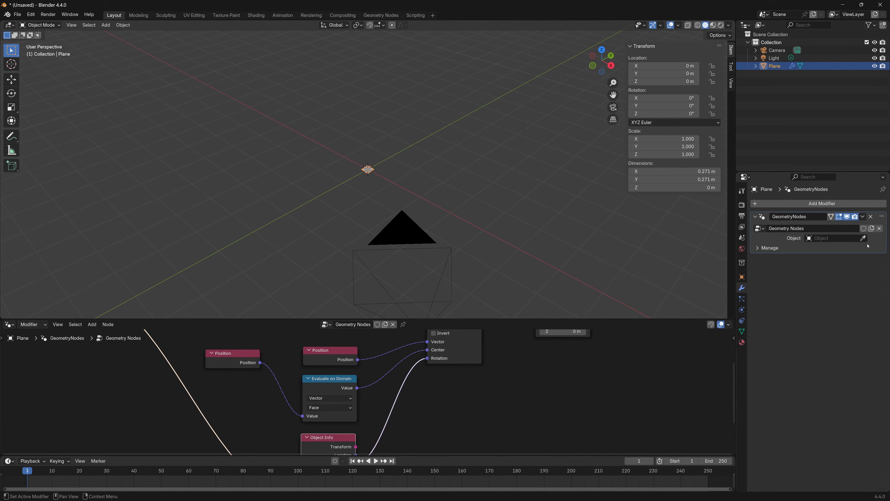
left_click(863, 238)
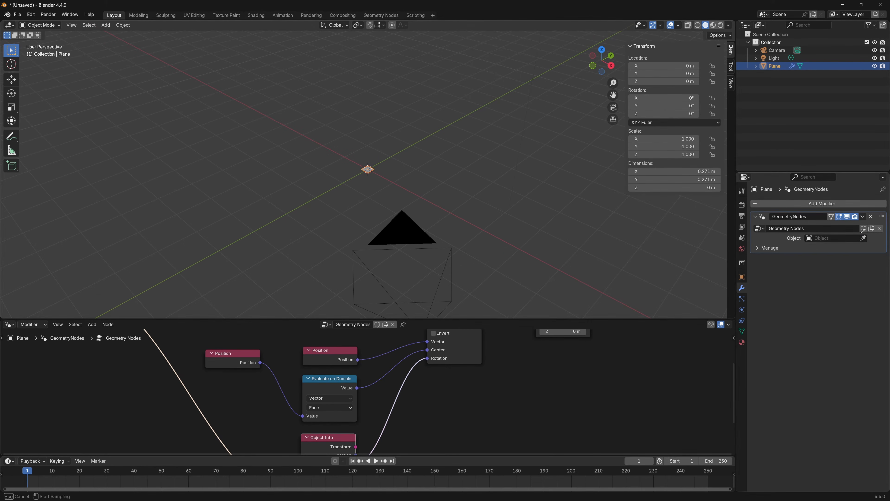
left_click(780, 50)
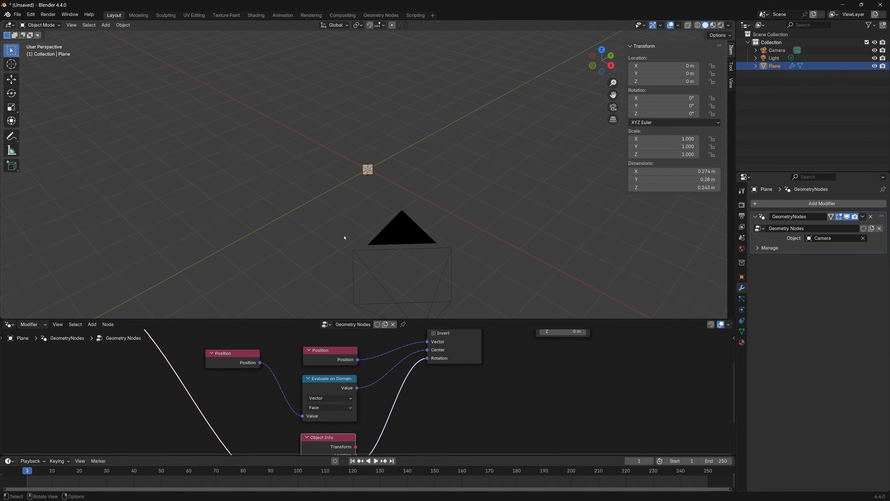
Look through the camera with Camera to View lock enabled and orbit it to check how the billboard faces follow
middle_click_drag(311, 227, 346, 236)
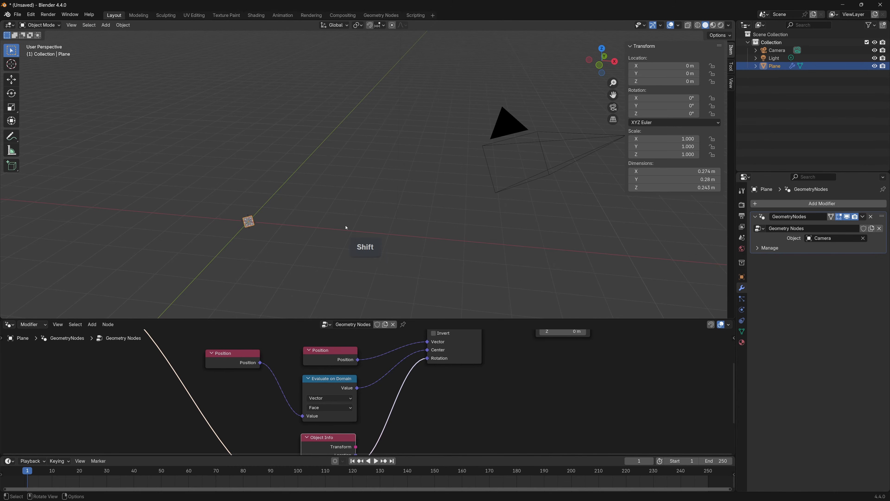
left_click(258, 242)
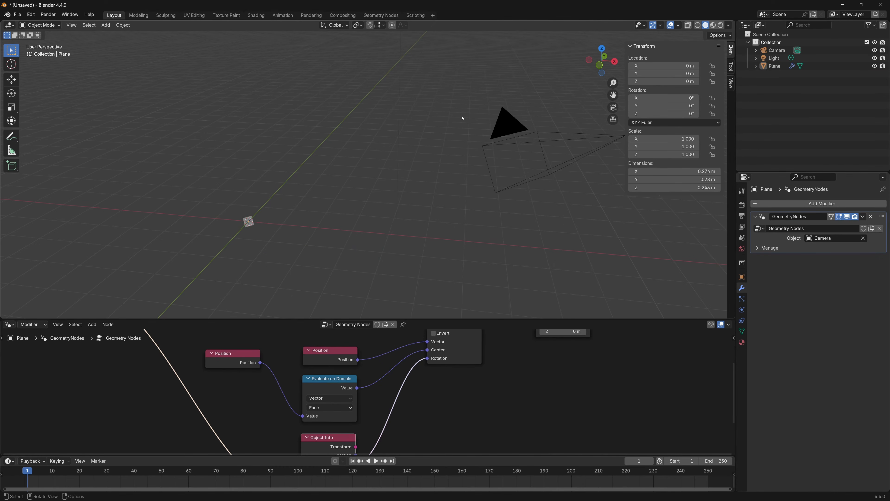
middle_click_drag(501, 125, 408, 158)
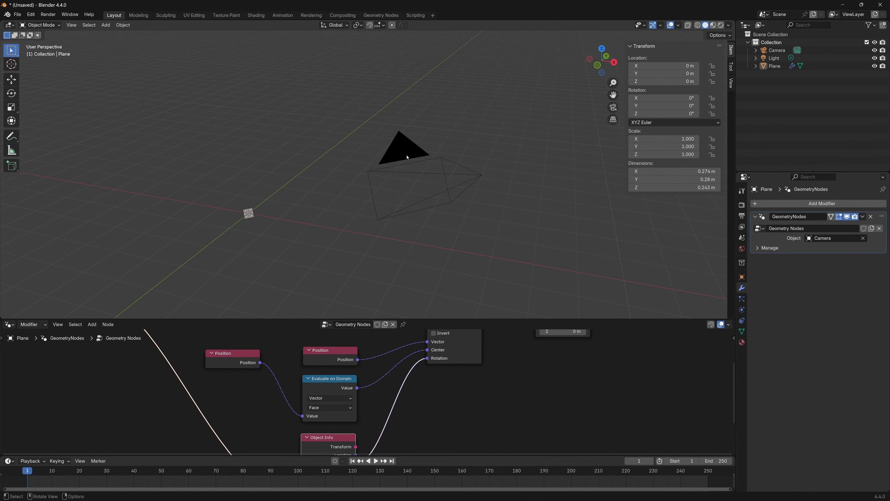
key("KP_0")
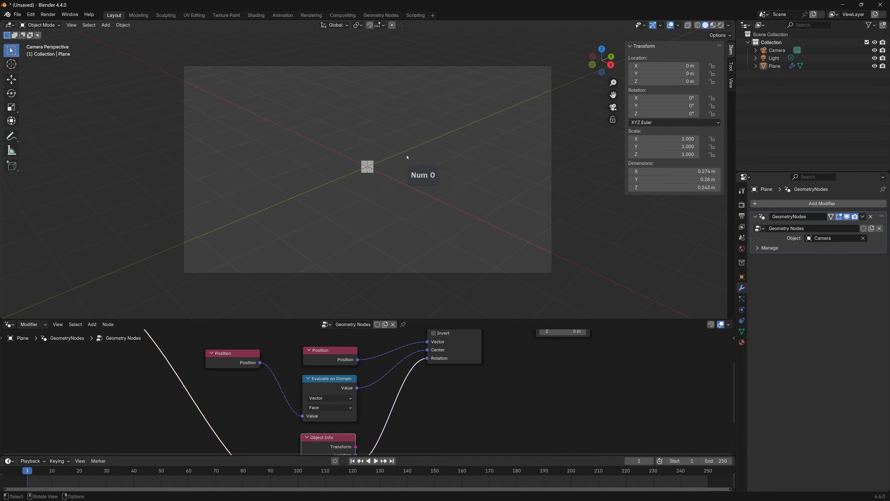
left_click(731, 84)
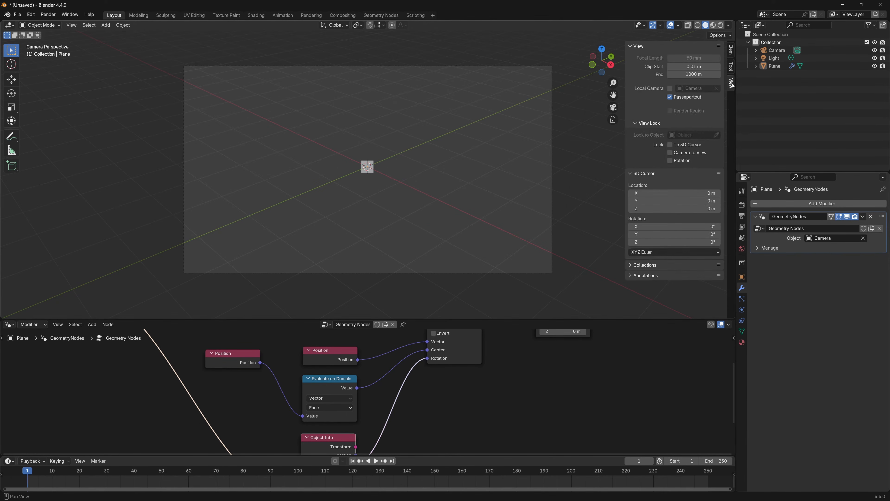
left_click(670, 153)
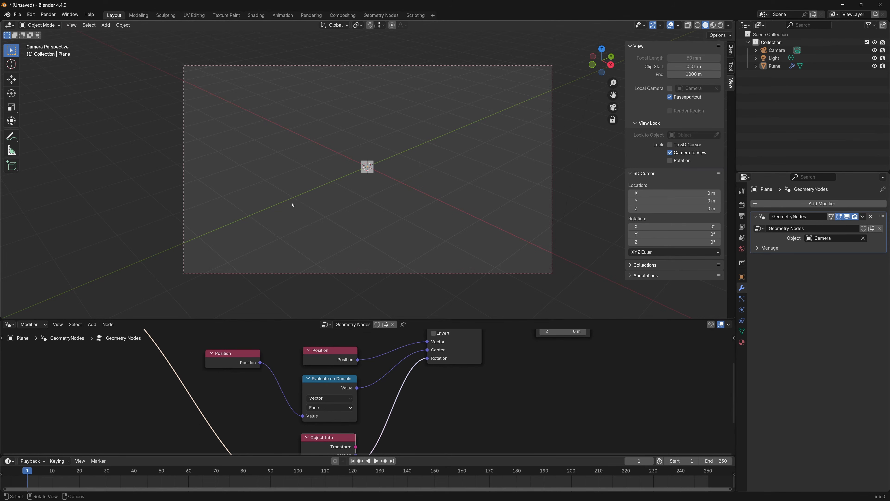
middle_click_drag(290, 196, 357, 206)
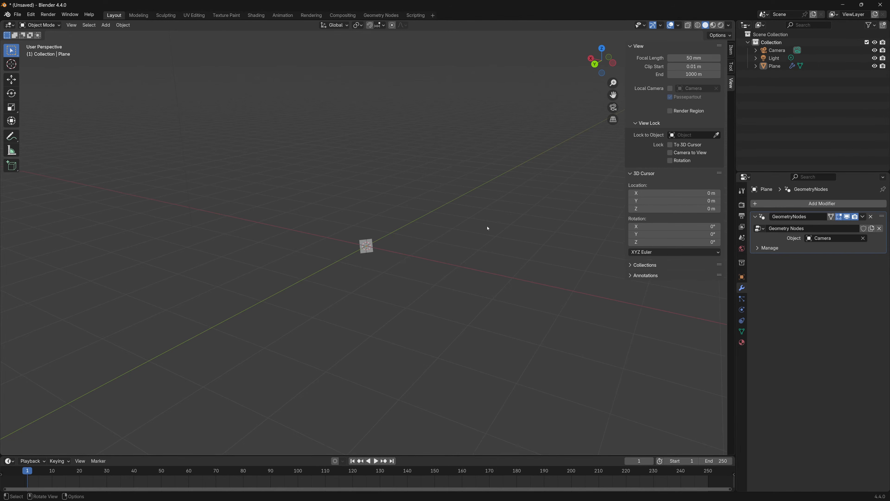
Rename the Plane object in the outliner to Billboard
middle_click_drag(489, 224, 447, 280)
double_click(776, 67)
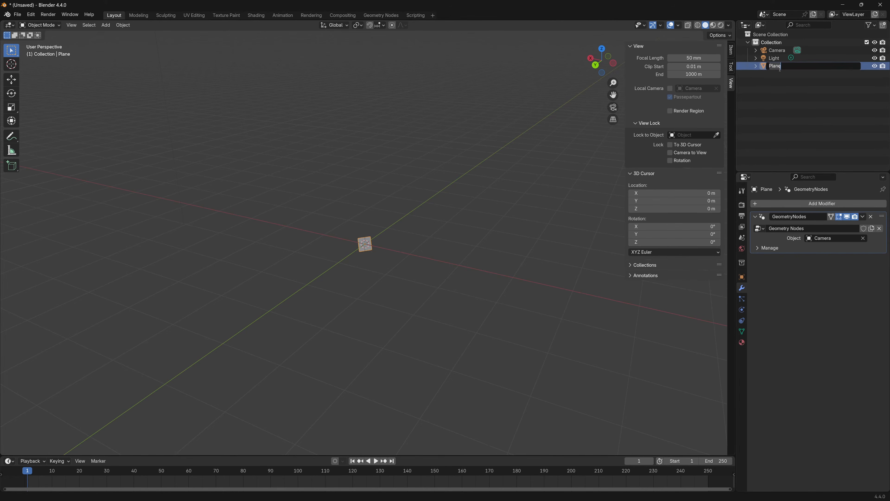
type("Billboard")
key("Return")
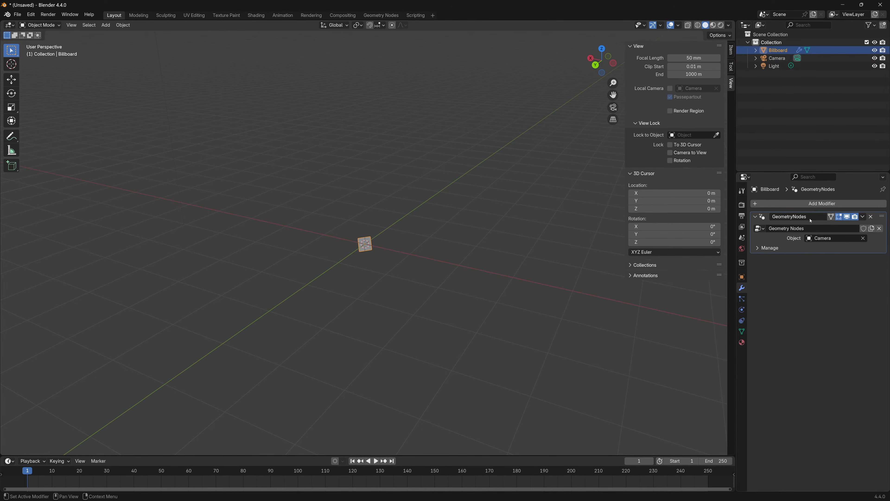
Rename the Billboard object's geometry nodes modifier to GN_Billboard and collapse it
key("shift")
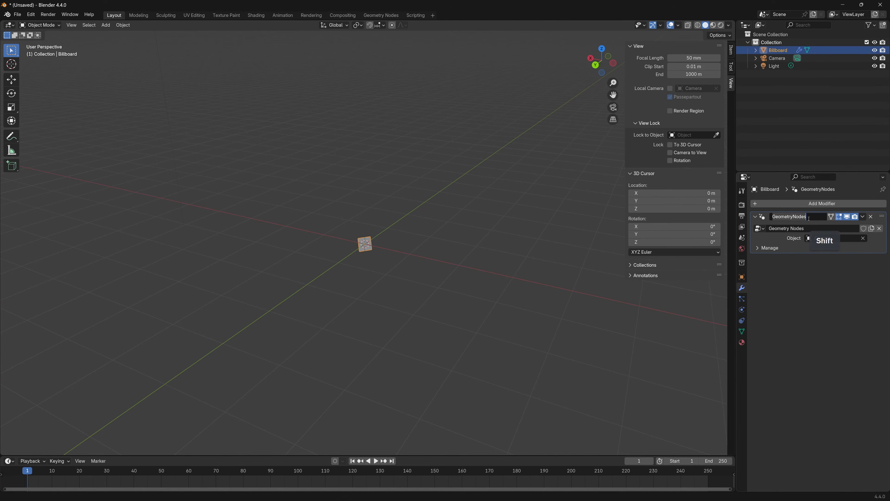
type("GN_")
type("B")
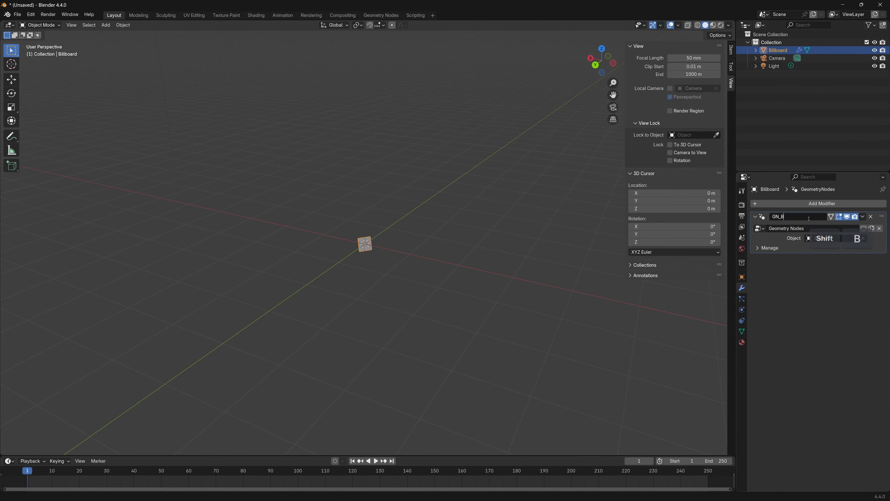
type("illboard")
key("Return")
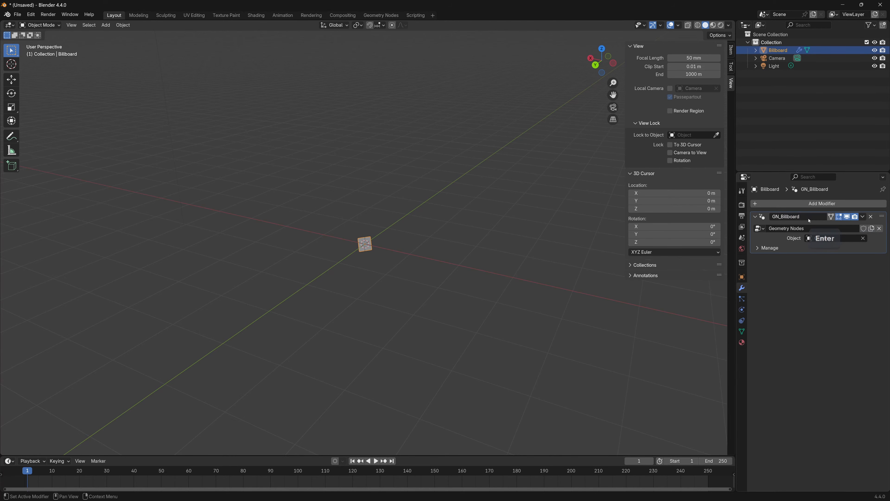
left_click(756, 216)
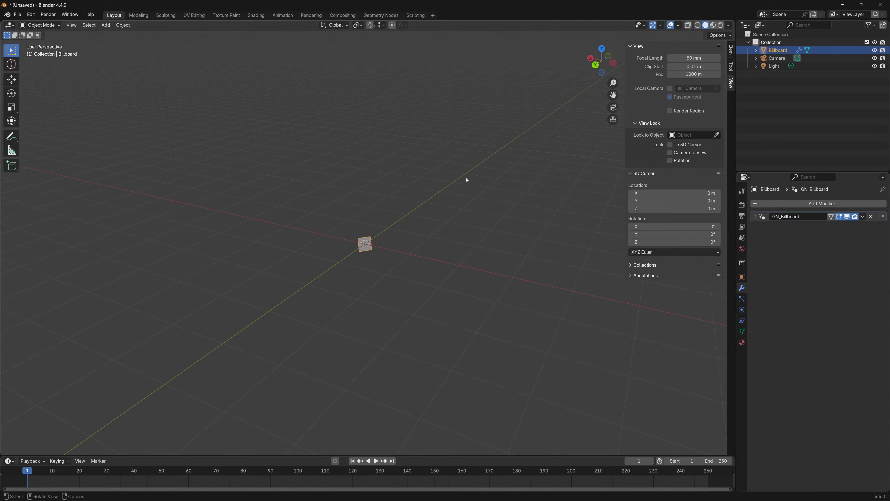
Deselect the billboard and add a mesh cube at the world origin
left_click(447, 234)
middle_click_drag(447, 235, 444, 259)
middle_click_drag(444, 258, 405, 269, "shift")
key("shift+a")
mouse_move(435, 248)
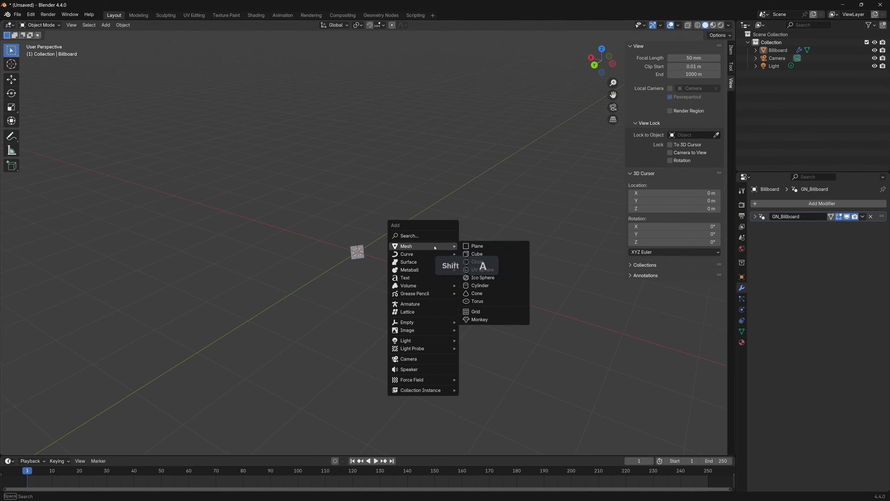
left_click(482, 254)
Give the cube a Subdivision modifier at level 2 and shade it smooth
key("ctrl")
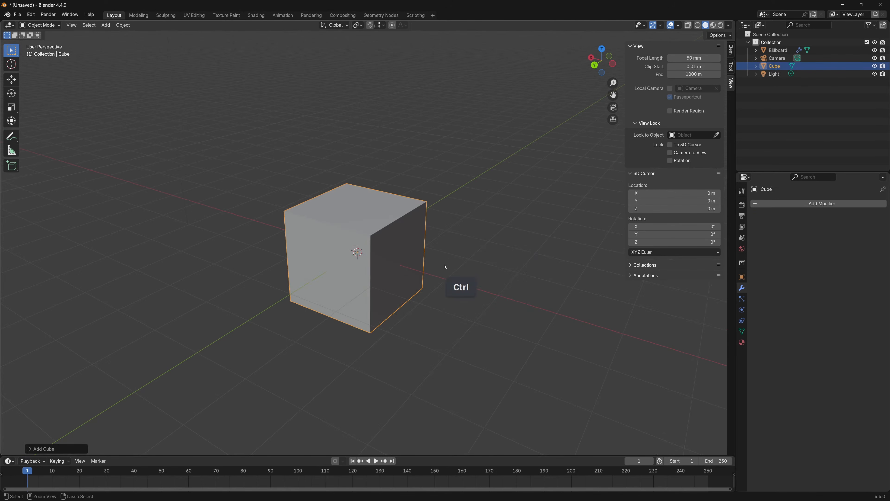
key("ctrl")
key("ctrl+2")
right_click(395, 242)
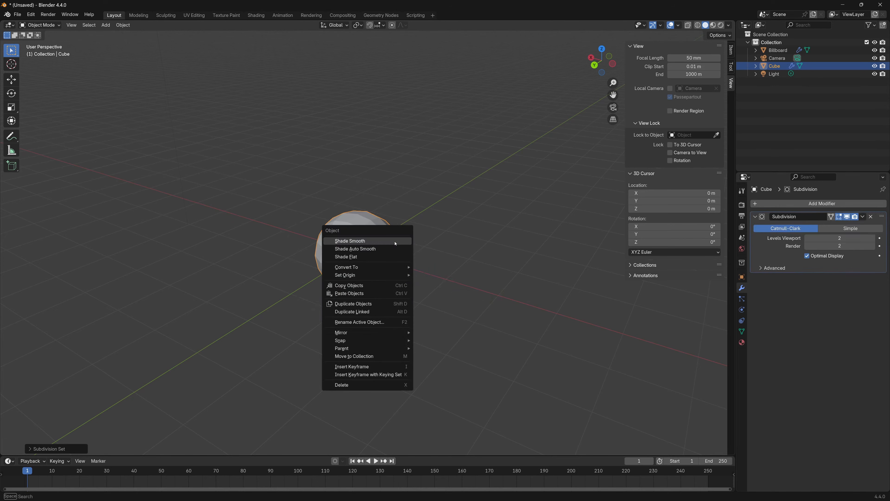
left_click(361, 242)
Raise the Subdivision modifier's viewport level to 3 and apply the modifier
scroll(380, 277, "up", 3)
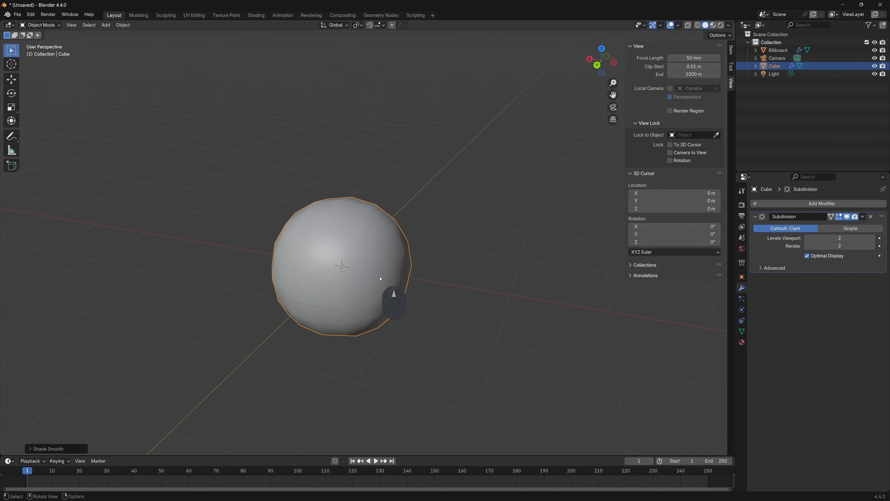
middle_click_drag(379, 278, 417, 282)
scroll(403, 287, "up", 2)
middle_click_drag(417, 283, 399, 277, "shift")
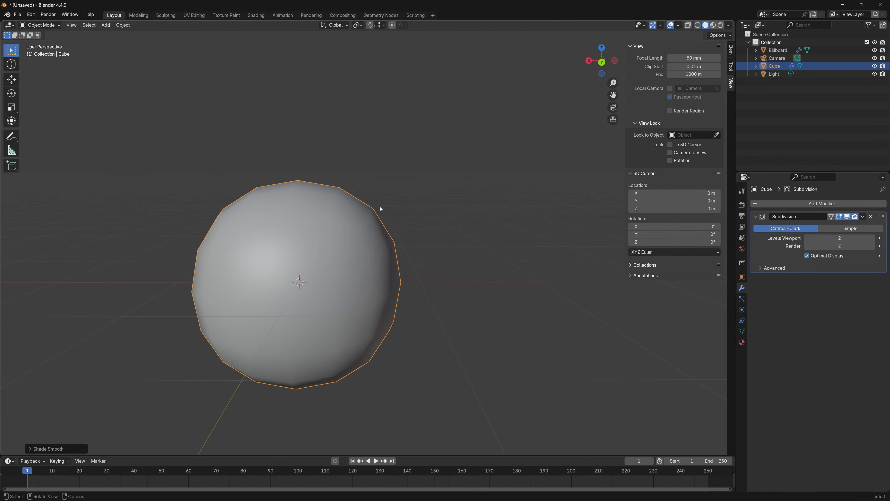
left_click(874, 239)
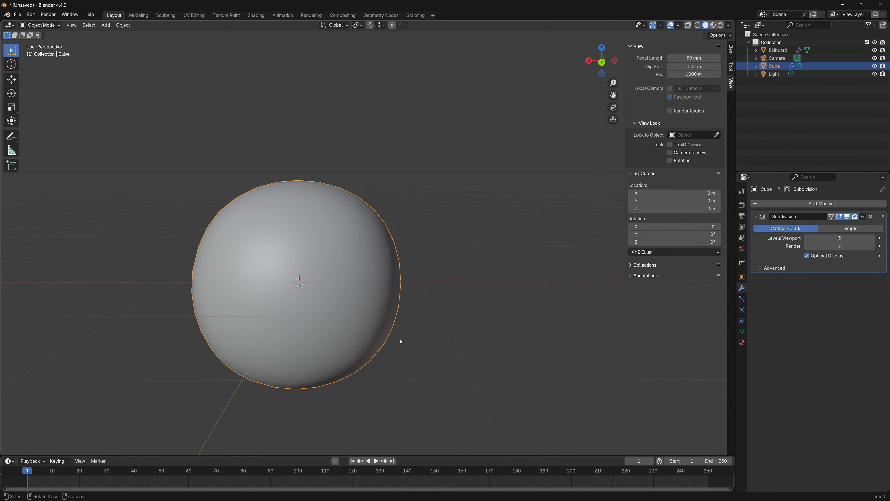
left_click(862, 216)
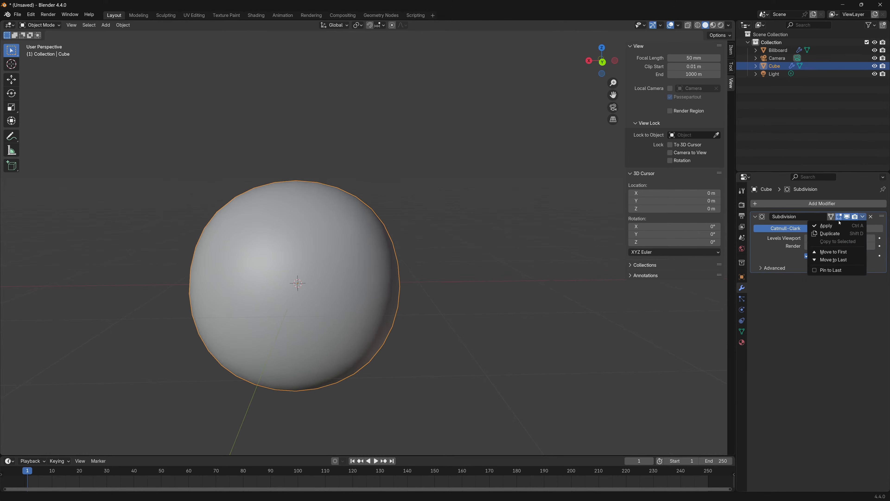
left_click(839, 223)
Check the applied sphere mesh in edit mode and scale the sphere up in object mode
middle_click_drag(325, 245, 397, 270, "shift")
key("Tab")
key("Tab")
scroll(390, 280, "down", 2)
scroll(390, 280, "down", 1)
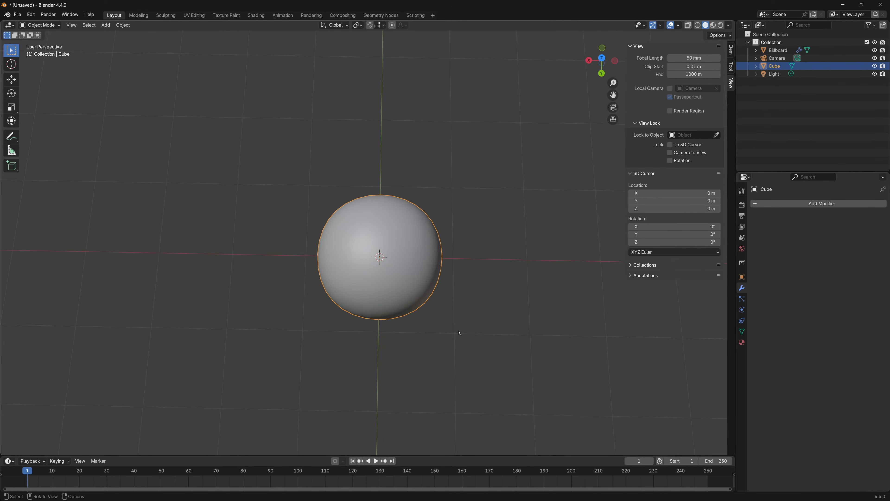
key("s")
left_click(530, 362)
Duplicate the sphere, shrink the copy and place it overlapping the edge of the large sphere
scroll(448, 275, "down", 3)
middle_click_drag(447, 323, 434, 309)
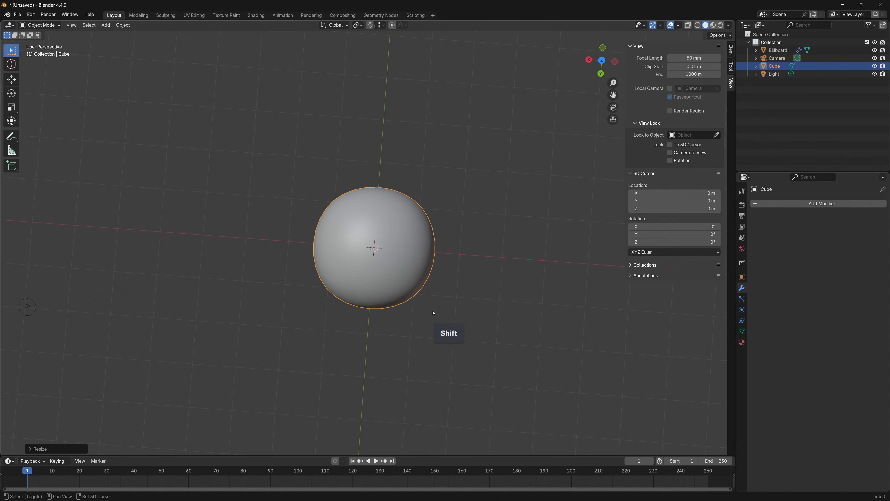
key("shift+d")
key("s")
key("g")
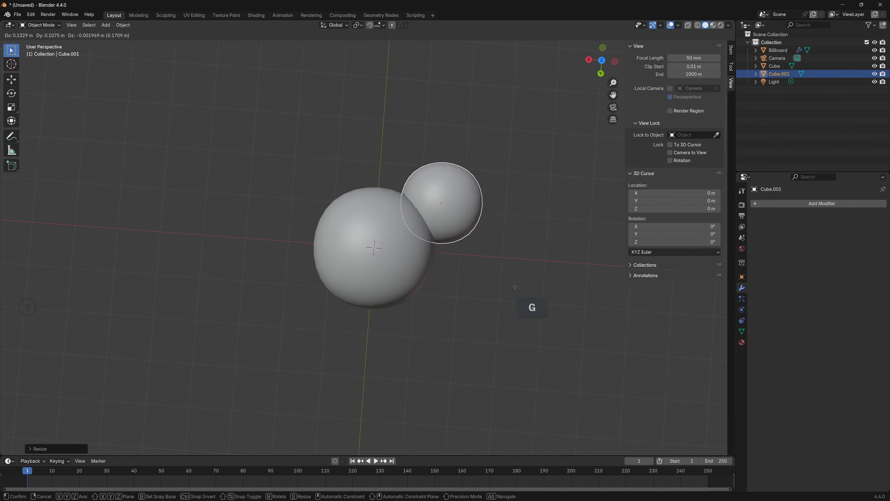
left_click(508, 295)
Duplicate the smaller sphere three times and distribute the copies around the large sphere
key("shift+d")
left_click(375, 321)
middle_click_drag(375, 322, 402, 327)
key("shift+d")
left_click(407, 277)
key("shift+d")
left_click(522, 320)
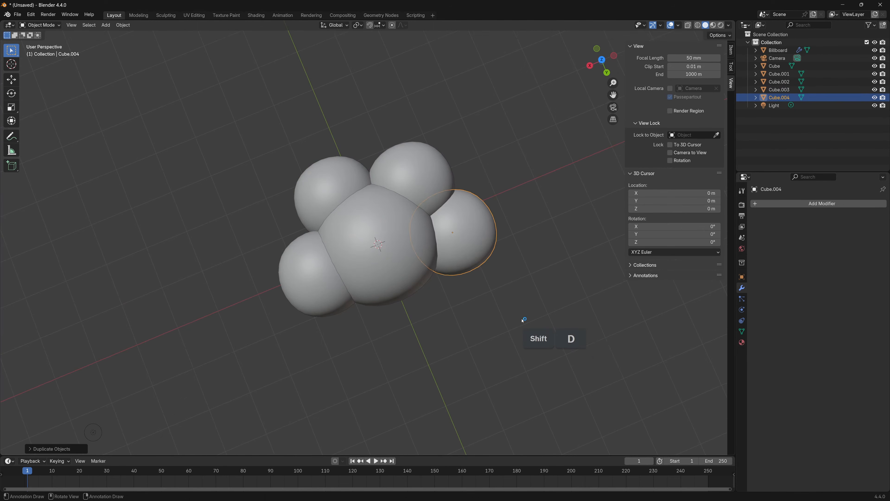
key("g")
left_click(532, 313)
Add two more duplicate spheres, starting with the open gap on the large sphere's edge
middle_click_drag(532, 313, 463, 332)
key("shift+d")
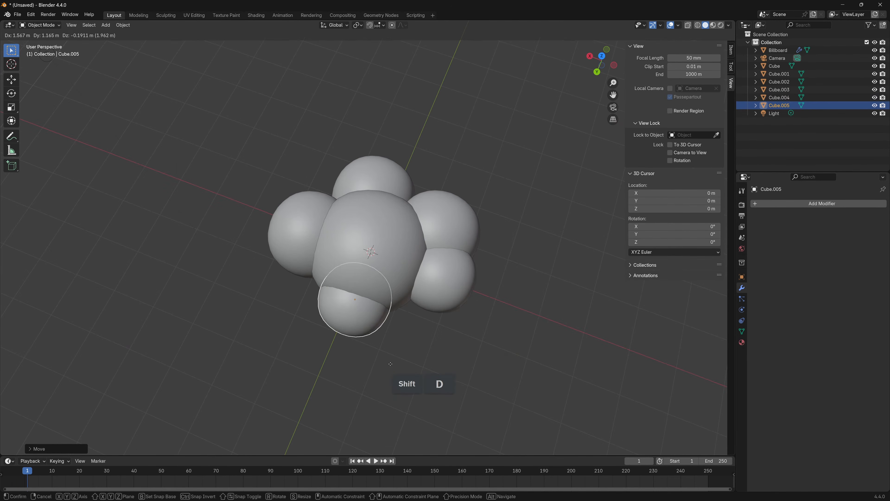
left_click(390, 363)
key("shift+d")
left_click(392, 357)
Reposition and rescale the newest sphere so it overlaps the upper part of the cluster
key("g")
middle_click_drag(392, 357, 423, 302)
left_click(438, 246)
key("s")
left_click(495, 288)
key("g")
left_click(465, 299)
Duplicate the upper sphere and place the copy beside it on top of the cluster
key("shift+d")
left_click(491, 312)
middle_click_drag(491, 312, 382, 311)
key("g")
left_click(386, 320)
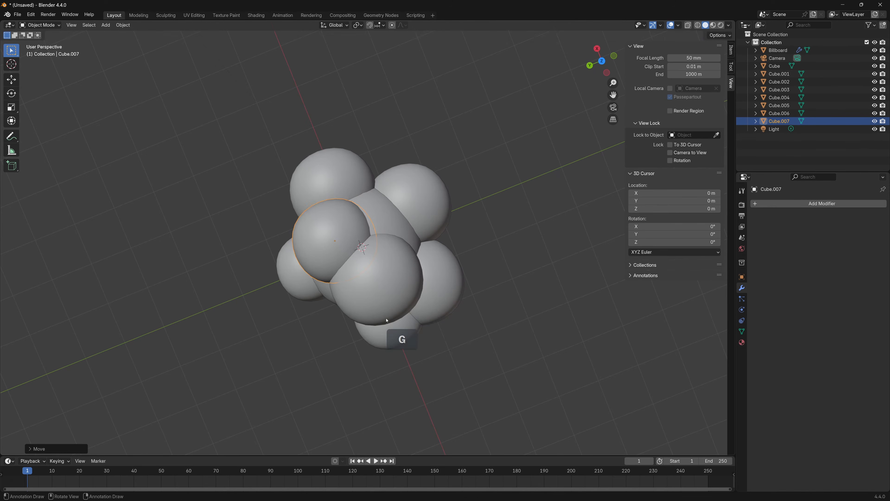
Add two more duplicate spheres on top of the cluster and adjust a sphere's size and position
key("shift+d")
middle_click_drag(519, 298, 440, 309)
key("shift+d")
left_click(449, 263)
left_click(395, 301)
key("g")
key("s")
left_click(430, 333)
key("g")
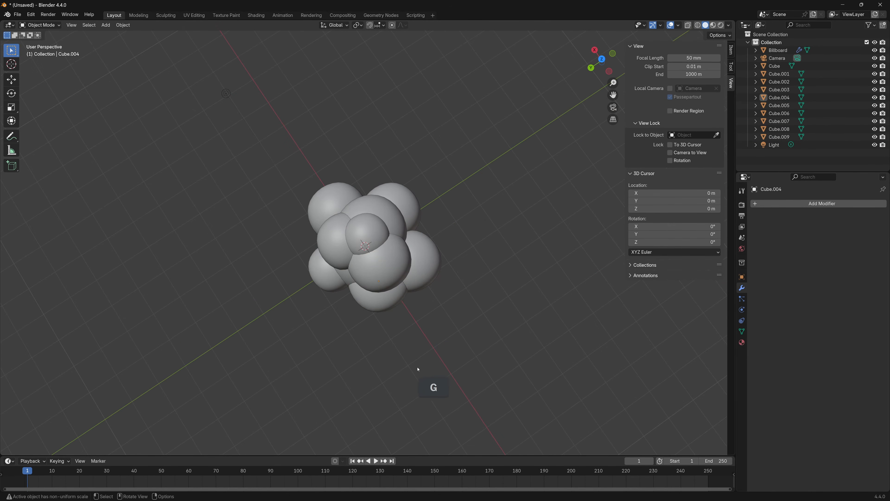
Rescale three outer spheres around the cluster, including Cube.002, to vary their sizes
left_click(426, 250)
key("g")
key("s")
left_click(464, 266)
left_click(326, 212)
key("s")
left_click(459, 277)
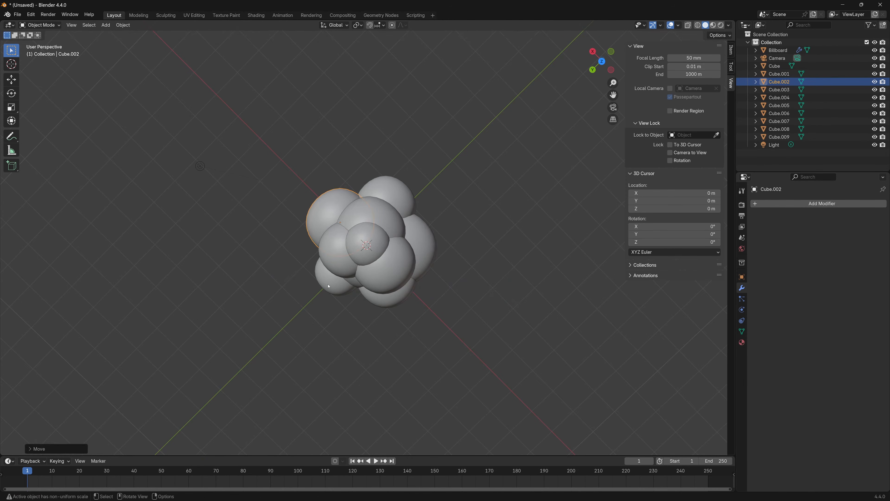
left_click(327, 279)
key("s")
left_click(457, 319)
Reposition the Cube.007 and Cube.001 spheres to even out the cluster's silhouette
left_click(472, 334)
middle_click_drag(472, 334, 434, 257)
left_click(408, 203)
left_click(345, 210)
key("g")
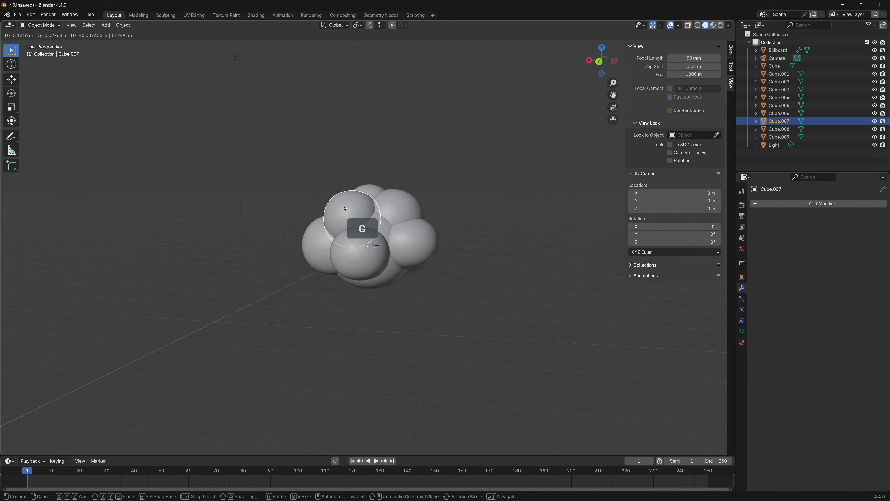
left_click(341, 207)
middle_click_drag(427, 287, 396, 344)
left_click(334, 284)
middle_click_drag(336, 312, 358, 316)
key("g")
left_click(371, 207)
Rescale an outer sphere and shift the Cube.007 sphere on the cluster's upper side
key("g")
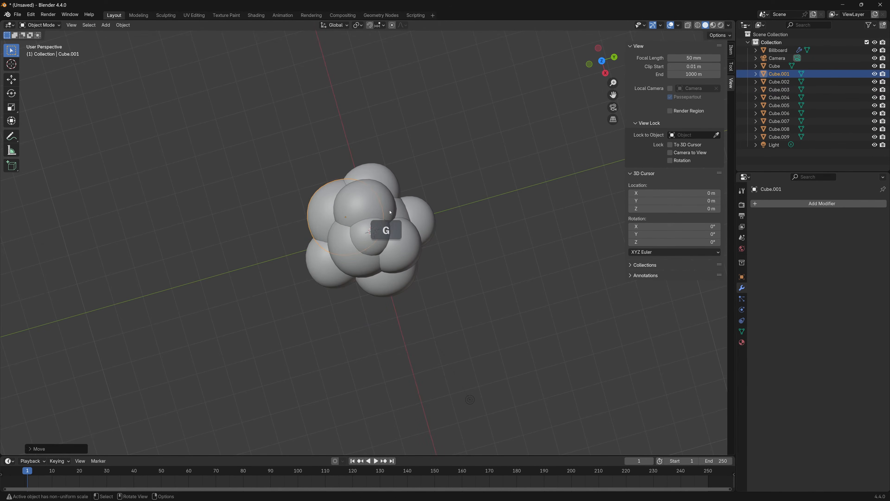
left_click(419, 212)
key("s")
left_click(514, 223)
middle_click_drag(456, 284, 514, 223)
left_click(368, 244)
Reposition several outer spheres around the cluster's lower side, including Cube.004, to refine the cloud silhouette
key("g")
left_click(392, 259)
middle_click_drag(425, 294, 427, 328)
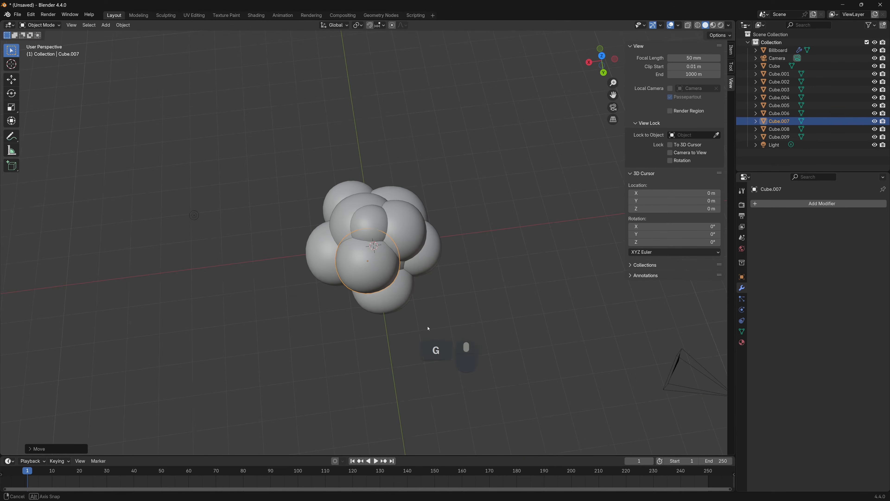
left_click(382, 316)
middle_click_drag(372, 312, 273, 264)
left_click(352, 280)
key("g")
left_click(306, 250)
key("g")
left_click(436, 281)
middle_click_drag(419, 272, 268, 291)
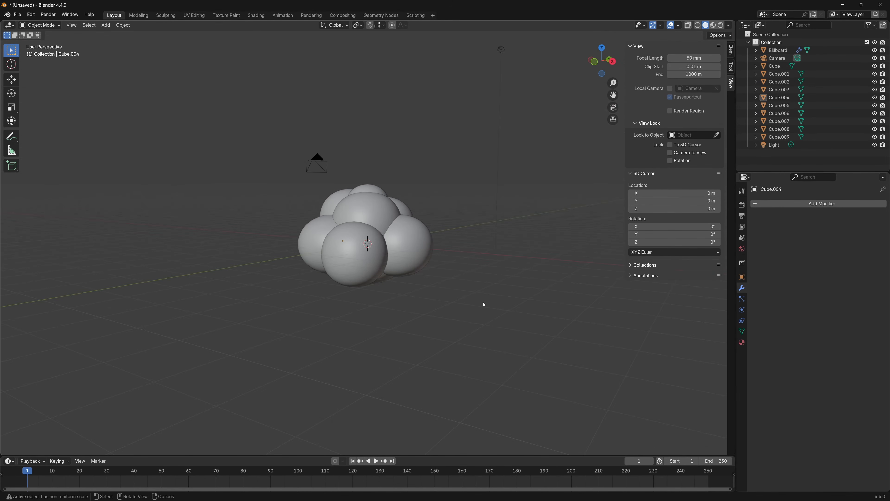
Select all the spheres of the cluster, from Cube to Cube.009, and join them into a single object
middle_click_drag(483, 304, 316, 308)
scroll(351, 280, "up", 3)
left_click(357, 178)
left_click(415, 196, "shift")
left_click(418, 197)
middle_click_drag(354, 228, 490, 245)
left_click(530, 173)
middle_click_drag(370, 198, 403, 202)
left_click(405, 203)
left_click(309, 215, "shift")
left_click(293, 297, "shift")
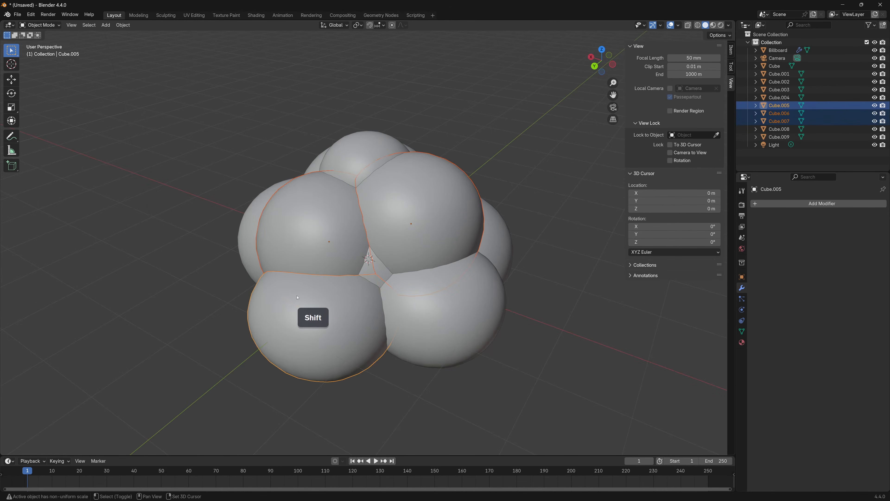
left_click(462, 313, "shift")
left_click(245, 281, "shift")
middle_click_drag(245, 280, 320, 277)
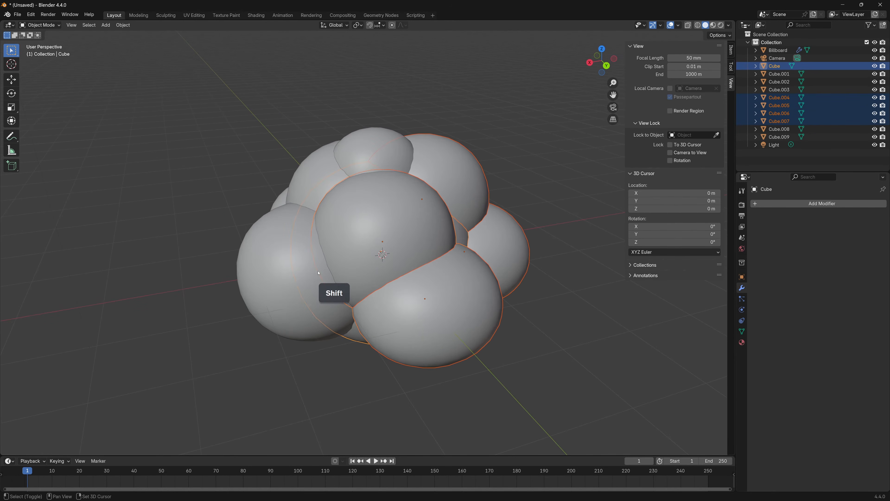
left_click(319, 174, "shift")
left_click(318, 174, "shift")
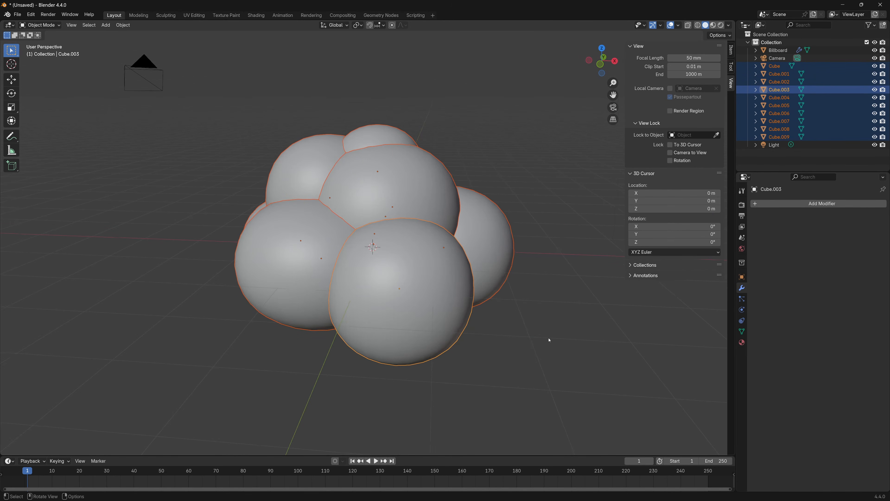
key("ctrl+j")
Inspect the joined cloud from several angles, using X-ray display to examine its overlapping inner geometry
middle_click_drag(549, 340, 417, 308)
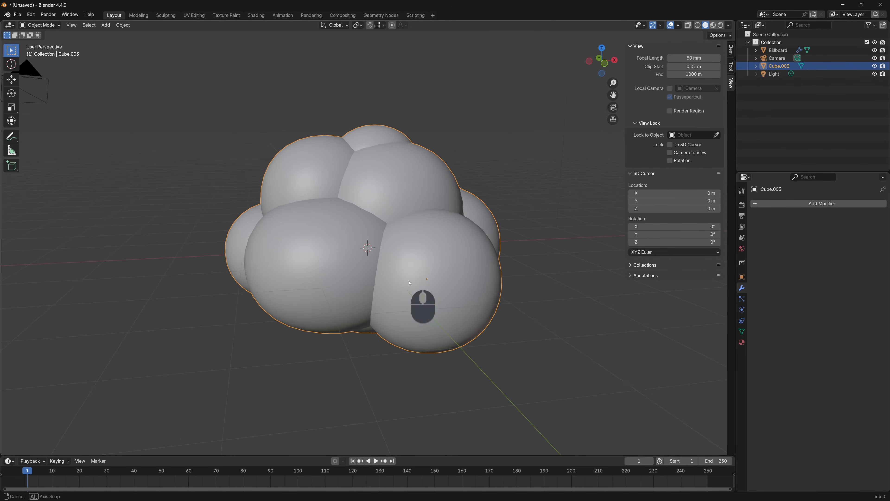
middle_click_drag(480, 316, 626, 219)
middle_click_drag(691, 32, 296, 274, "ctrl")
middle_click_drag(421, 256, 320, 198)
middle_click_drag(416, 223, 349, 229)
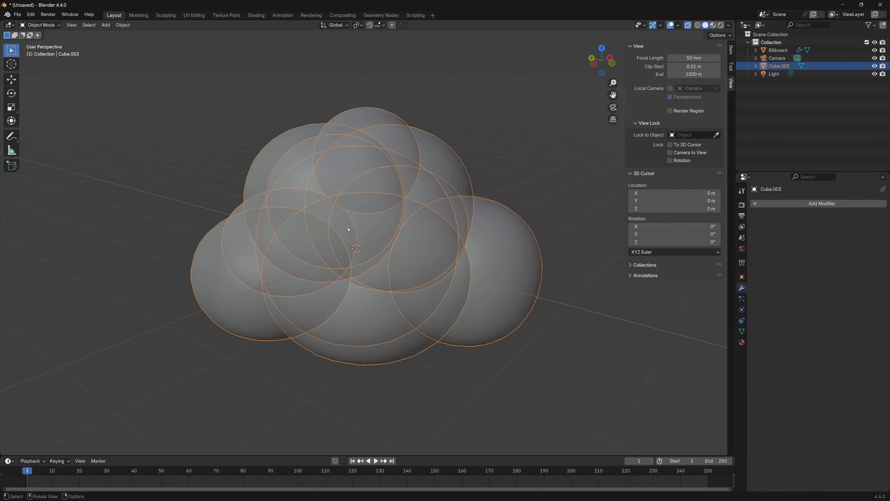
middle_click_drag(421, 256, 342, 266)
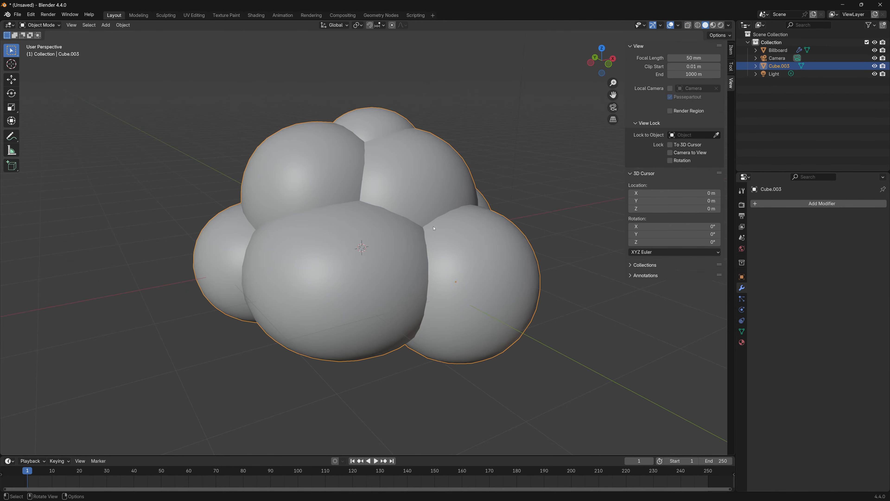
middle_click_drag(433, 228, 403, 225)
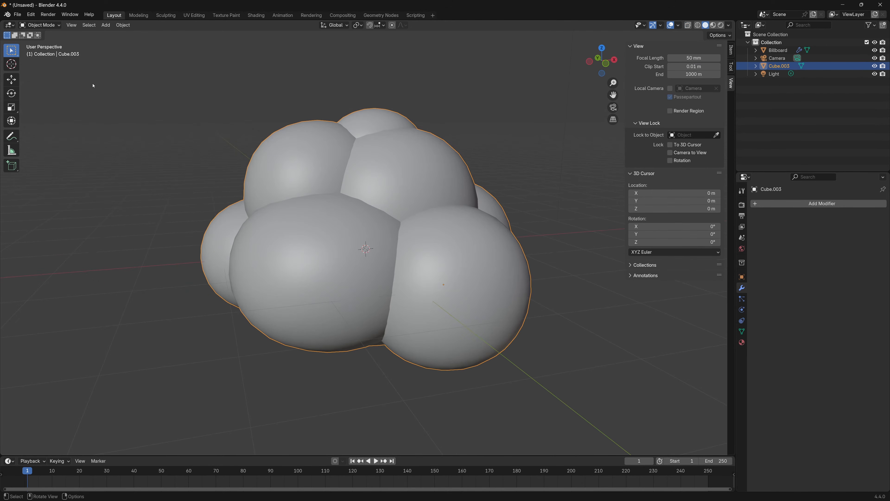
Voxel remesh the joined cloud in Sculpt Mode with a voxel size of about 0.1 m and return to Object Mode
left_click(49, 25)
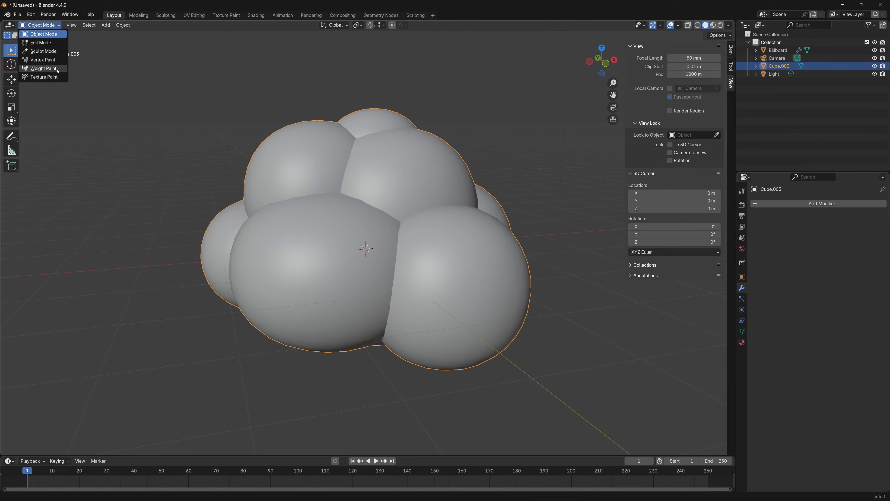
left_click(42, 51)
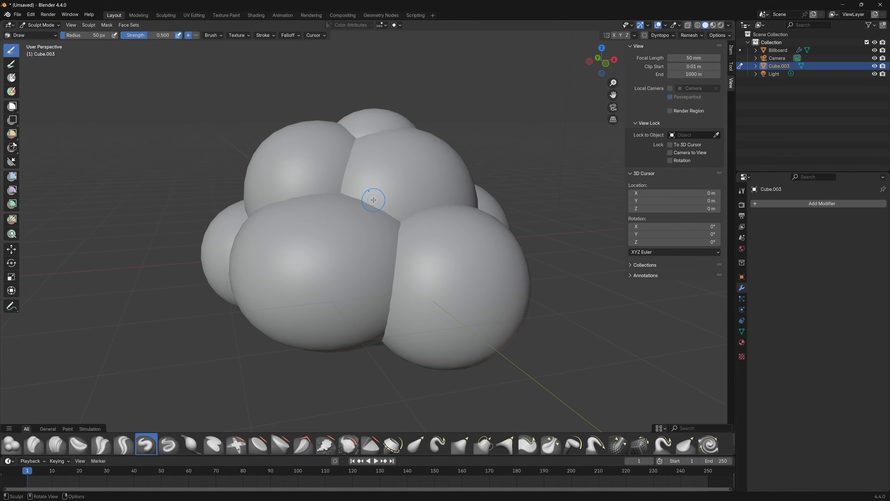
mouse_move(441, 240)
middle_mouse_down()
mouse_move(421, 254)
mouse_move(417, 242)
middle_mouse_up()
key("r")
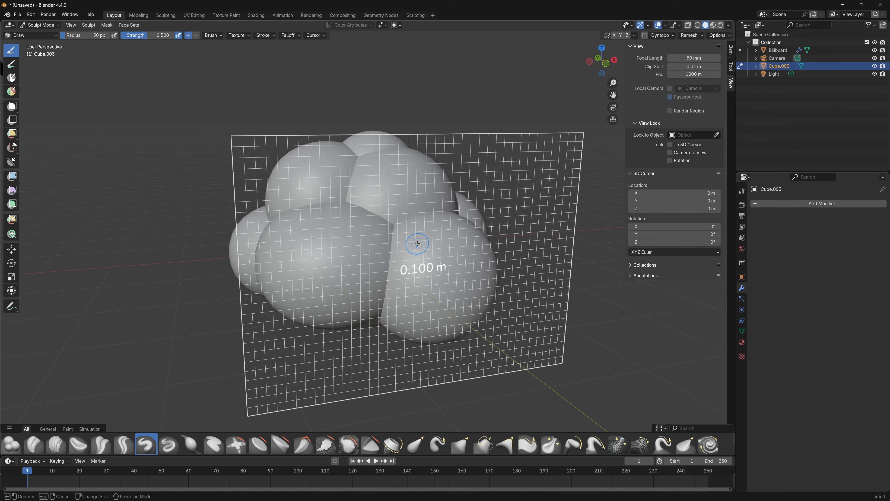
left_click(415, 243)
mouse_move(414, 244)
middle_mouse_down()
mouse_move(451, 271)
mouse_move(491, 258)
mouse_move(509, 287)
mouse_move(561, 321)
mouse_move(350, 314)
mouse_move(511, 304)
mouse_move(542, 334)
mouse_move(541, 279)
mouse_move(459, 290)
mouse_move(371, 256)
middle_mouse_up()
key("ctrl")
key("ctrl+r")
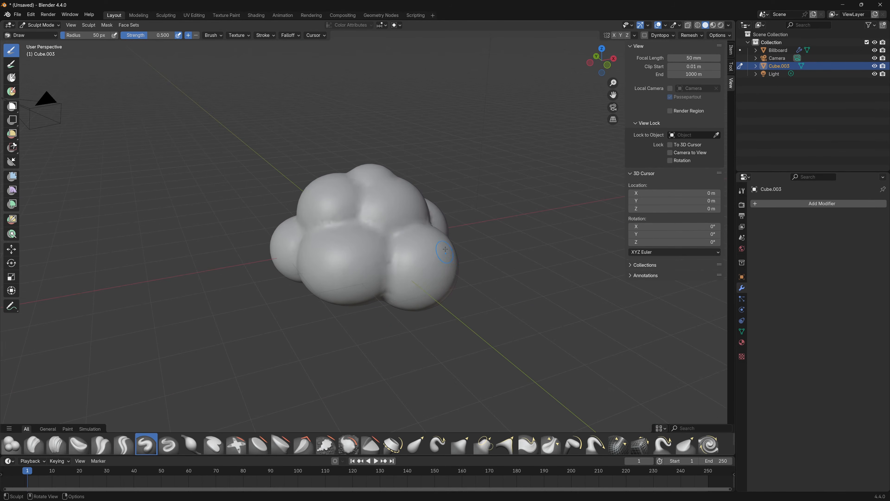
mouse_move(445, 249)
middle_mouse_down()
mouse_move(482, 299)
mouse_move(408, 302)
mouse_move(520, 299)
mouse_move(508, 274)
middle_mouse_up()
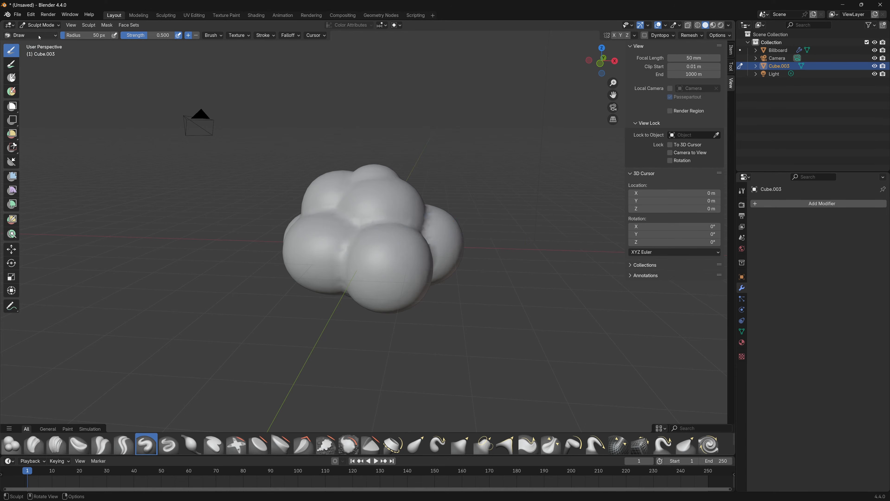
left_click(39, 25)
left_click(38, 35)
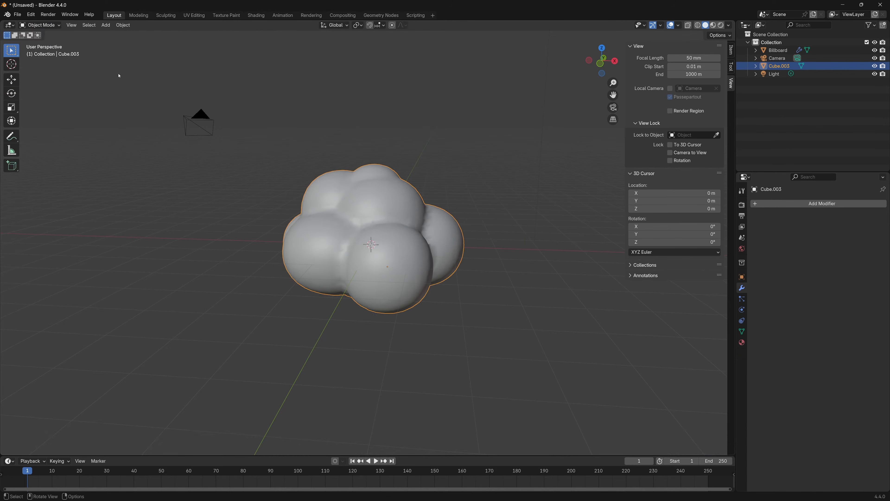
Add a particle system of type Hair to the cloud mesh and name its settings PS_Billboard
left_click(742, 300)
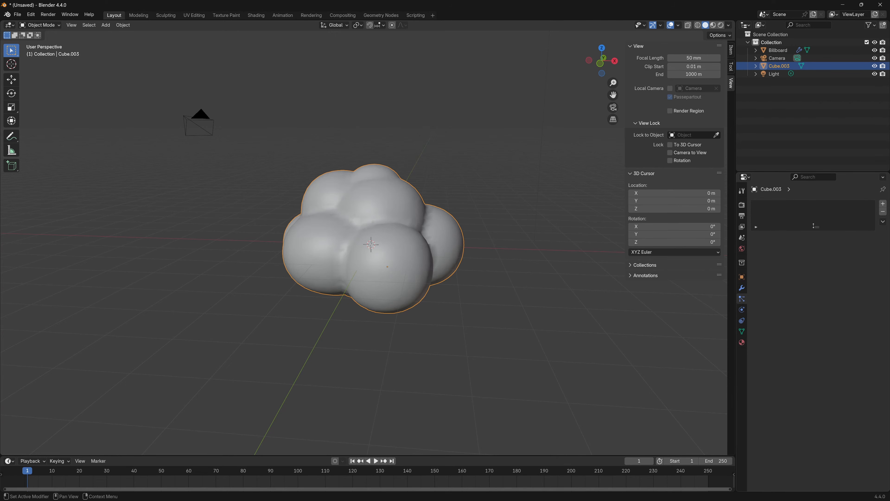
left_click(883, 204)
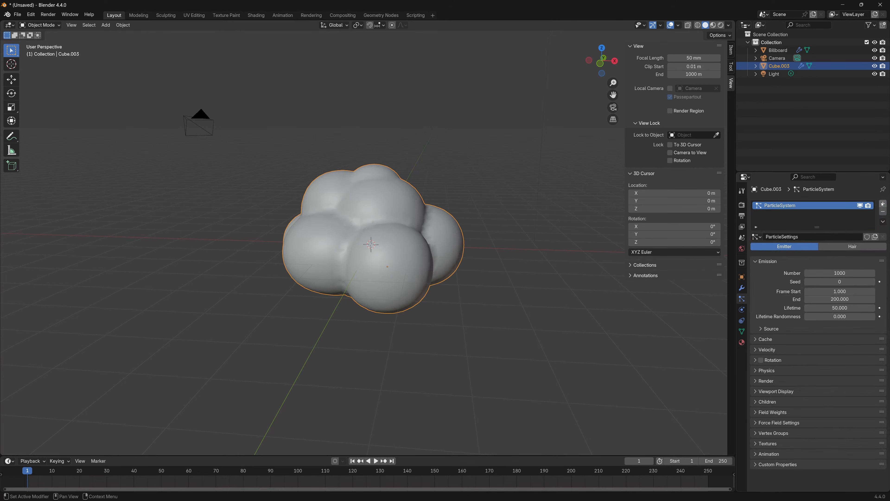
double_click(802, 237)
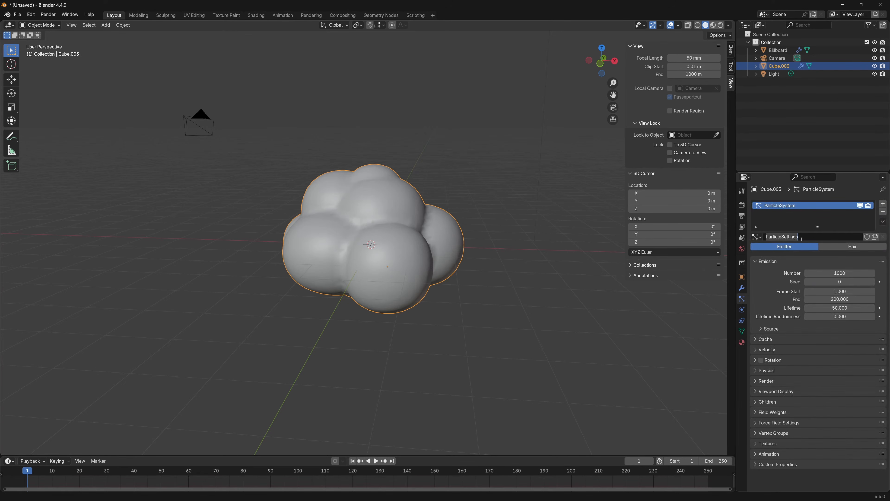
type("PS_B")
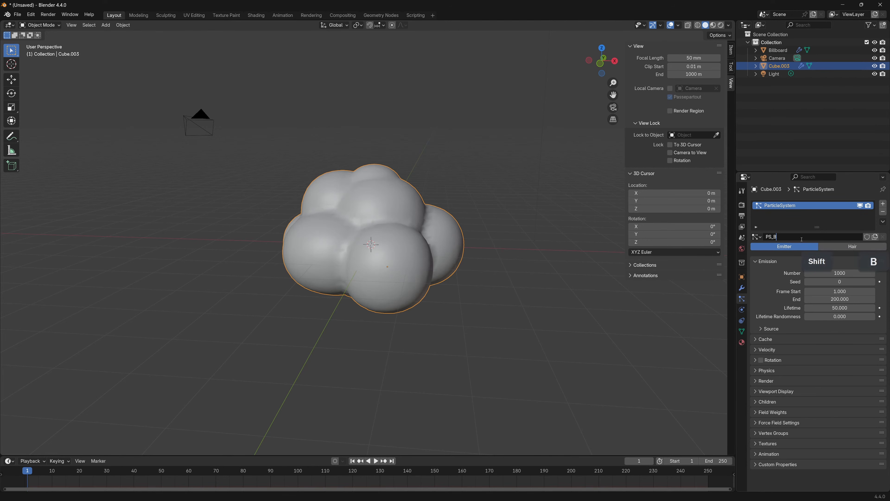
type("illboard")
key("Return")
middle_click_drag(540, 284, 463, 260)
left_click(865, 250)
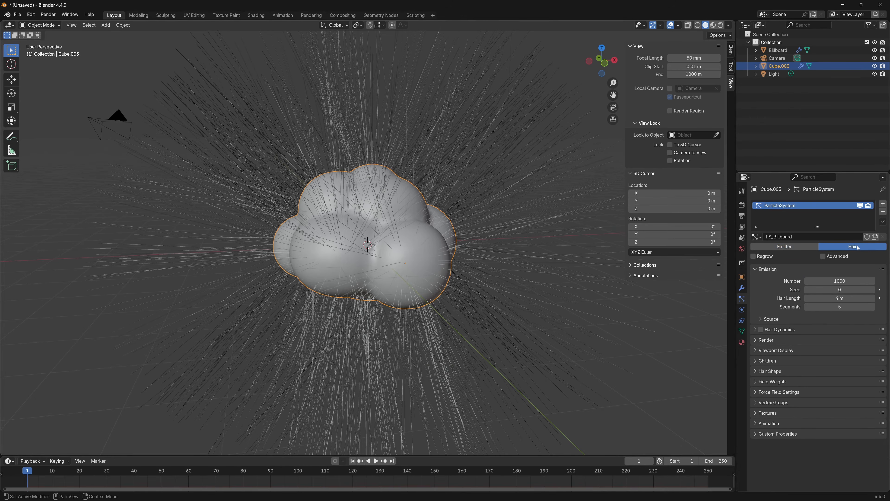
middle_click_drag(393, 173, 370, 169)
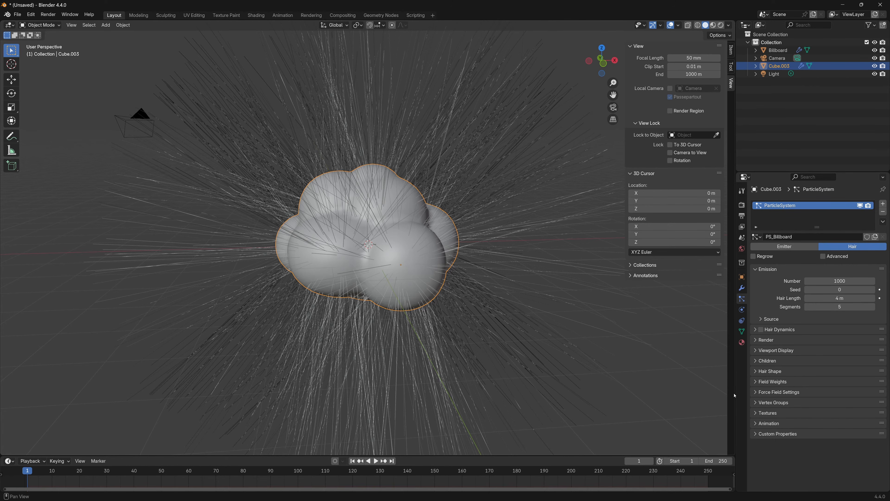
Render the hair particles as Object with a scale of 1 and a scale randomness of 0.305
left_click(759, 340)
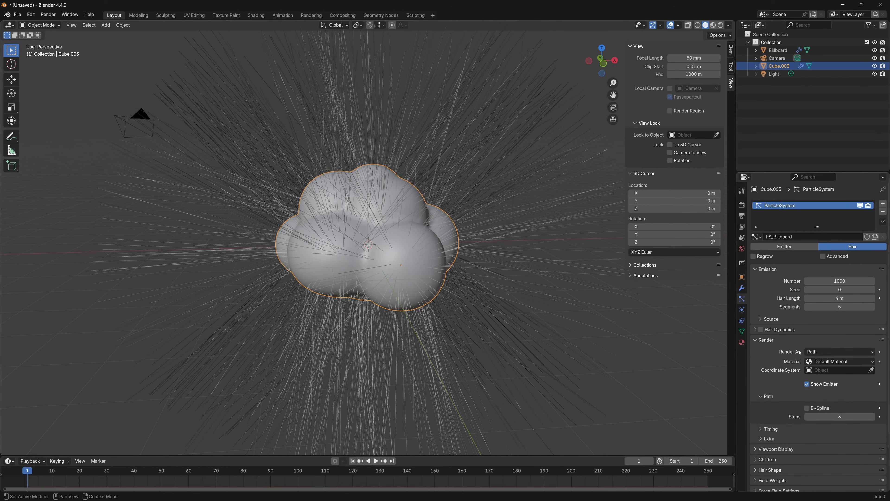
left_click(825, 355)
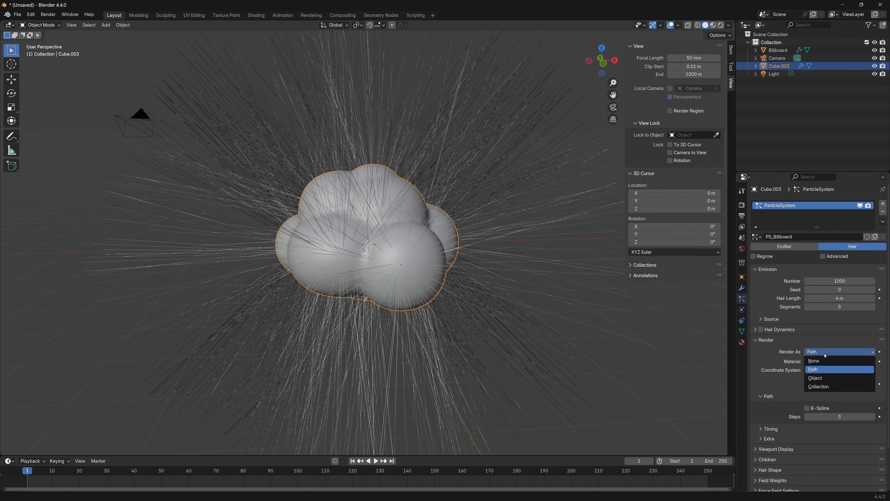
left_click(819, 379)
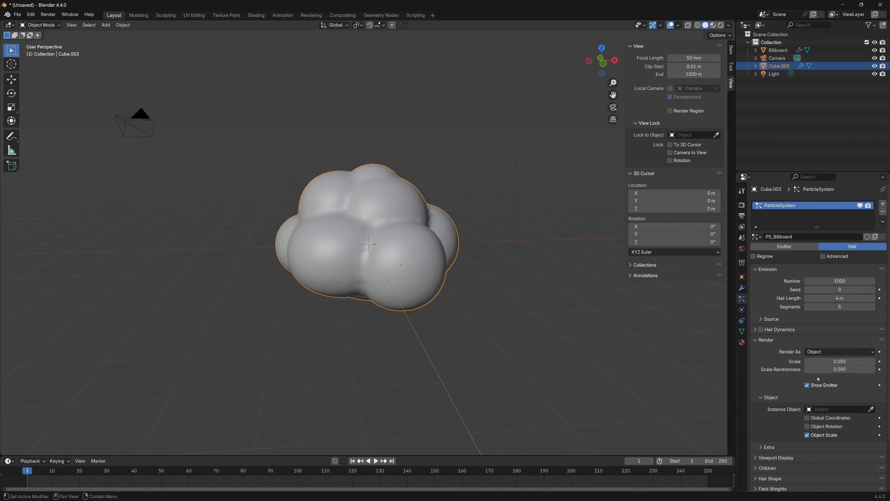
left_click(831, 361)
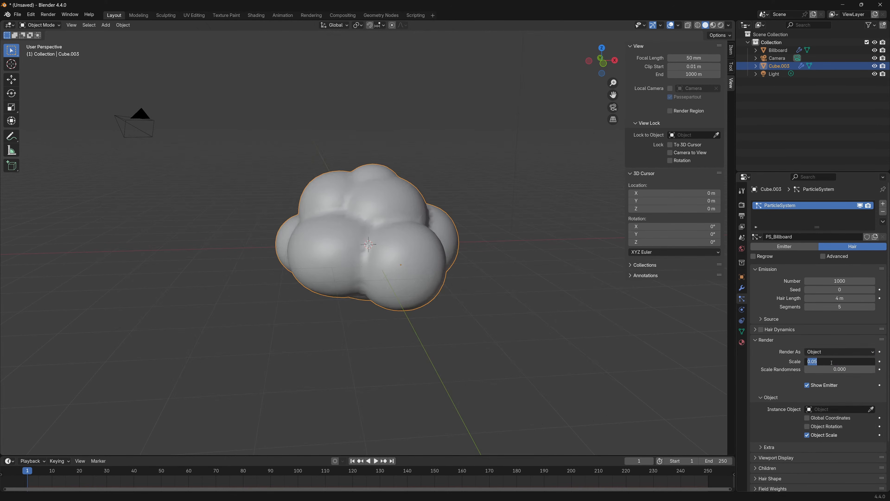
type("1")
key("Return")
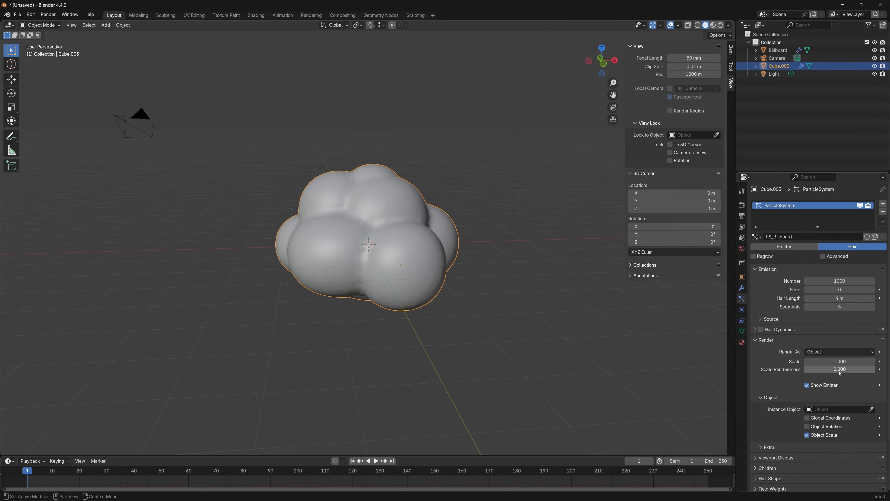
left_click_drag(840, 368, 858, 369)
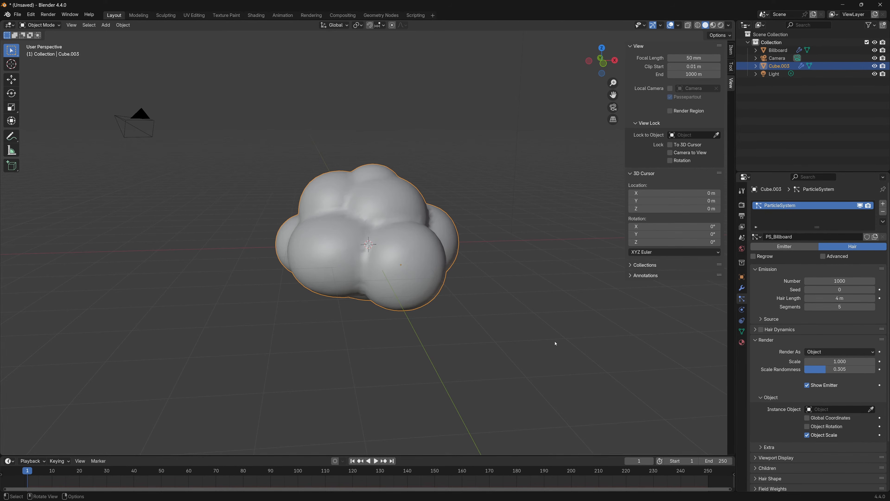
Enable the particle system's Advanced and Rotation options and set the orientation axis to None
left_click(757, 269, "ctrl")
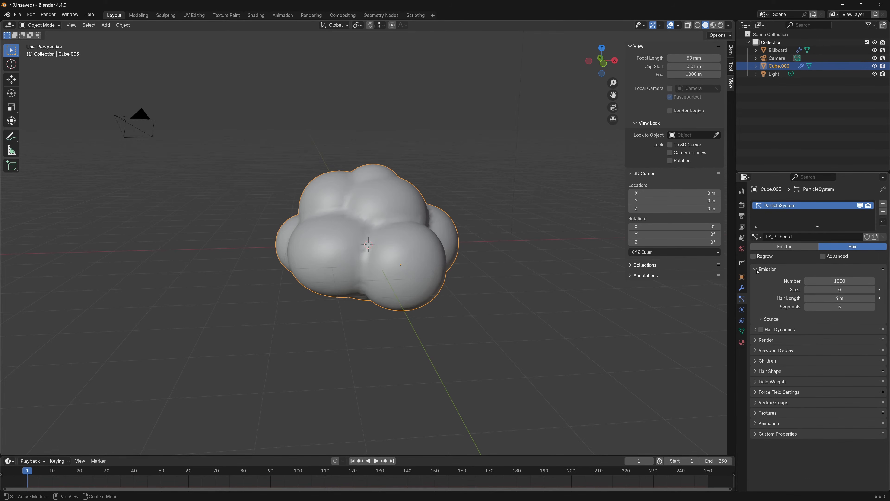
left_click(823, 256)
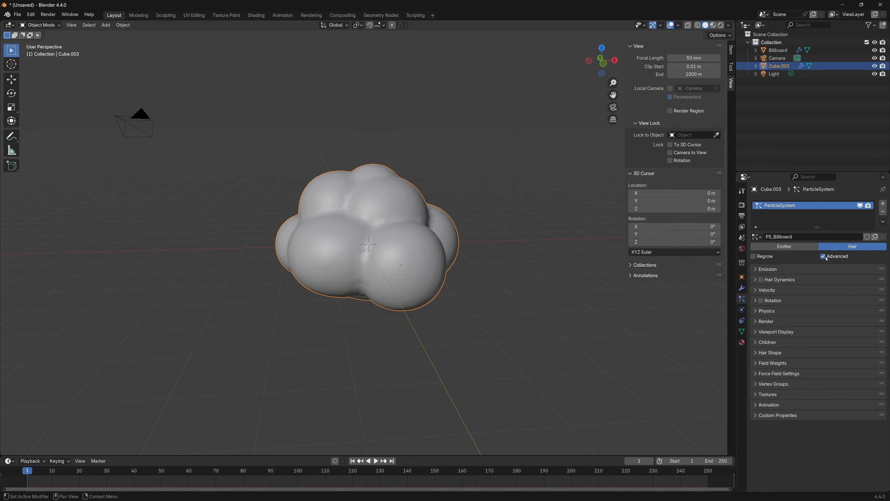
left_click(756, 301)
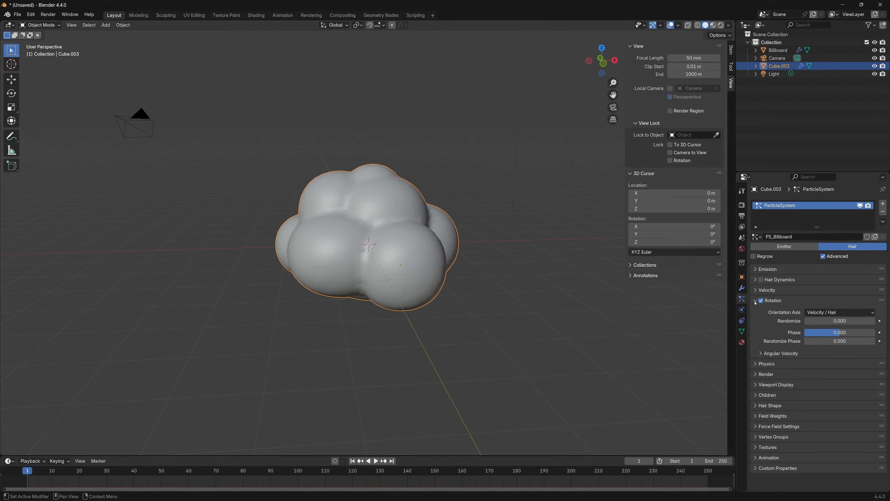
left_click(840, 313)
left_click(827, 317)
Rename the cloud mesh object Cube.003 as Cloud_Emitter
mouse_move(491, 287)
middle_mouse_down()
mouse_move(479, 285)
mouse_move(489, 284)
middle_mouse_up()
left_click(487, 283)
left_click(402, 251)
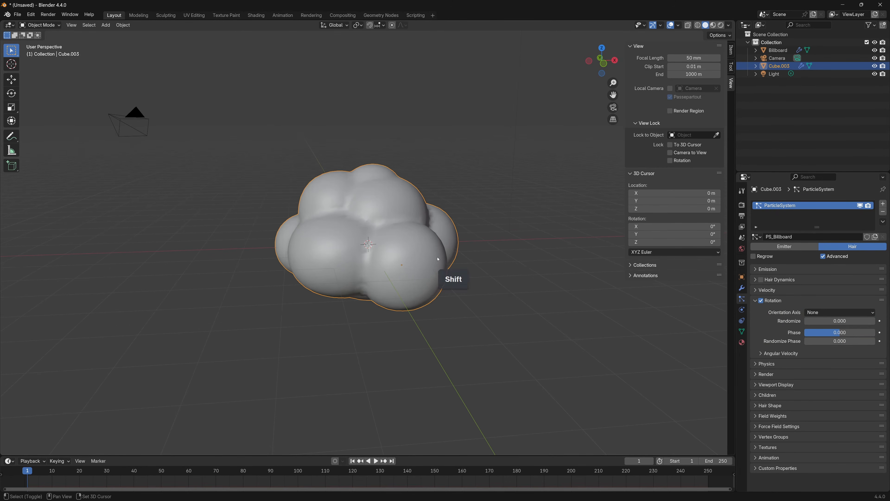
middle_click_drag(437, 258, 438, 267, "shift")
double_click(778, 66)
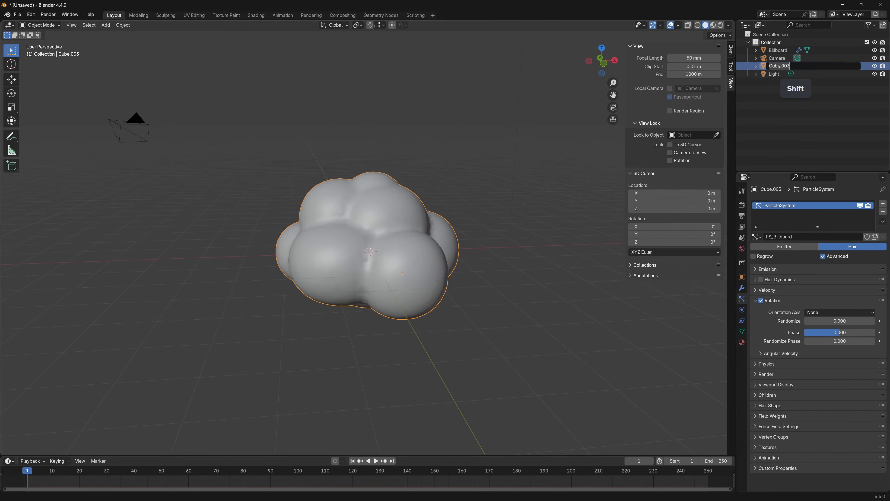
type("Cloud_Emitter")
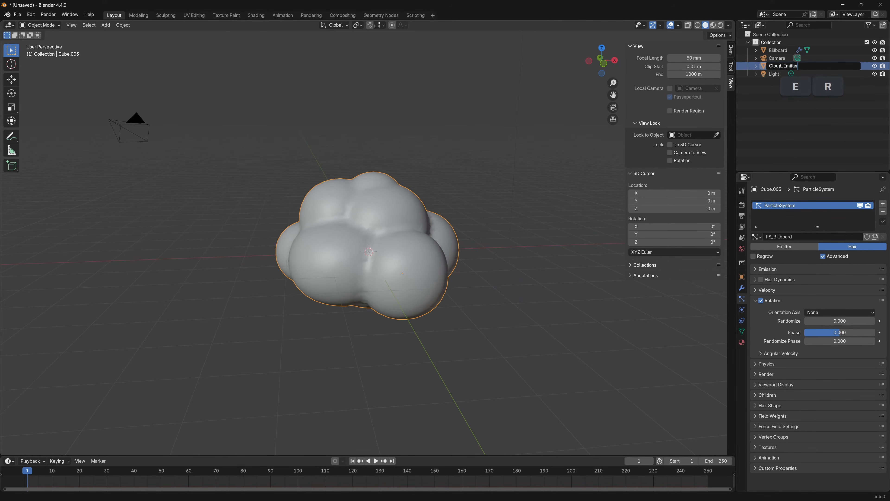
key("Return")
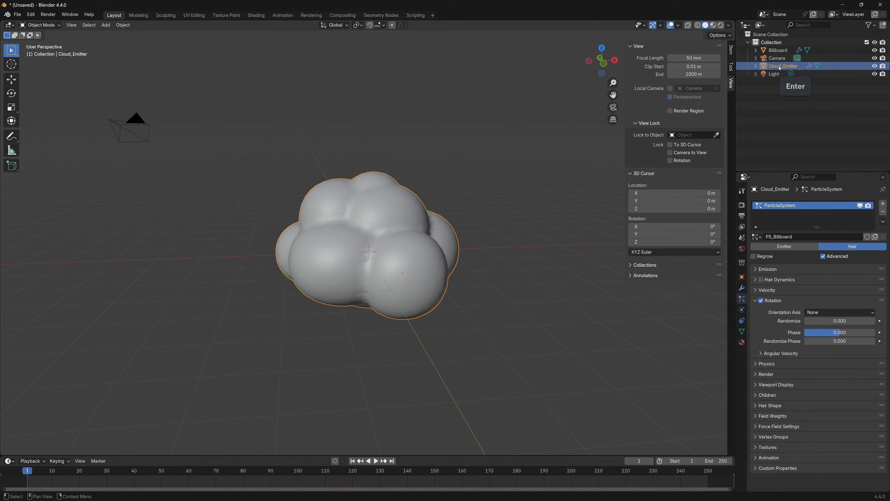
Move Cloud_Emitter into a new collection named Cloud and put the Billboard object in it as well
key("m")
left_click(781, 109)
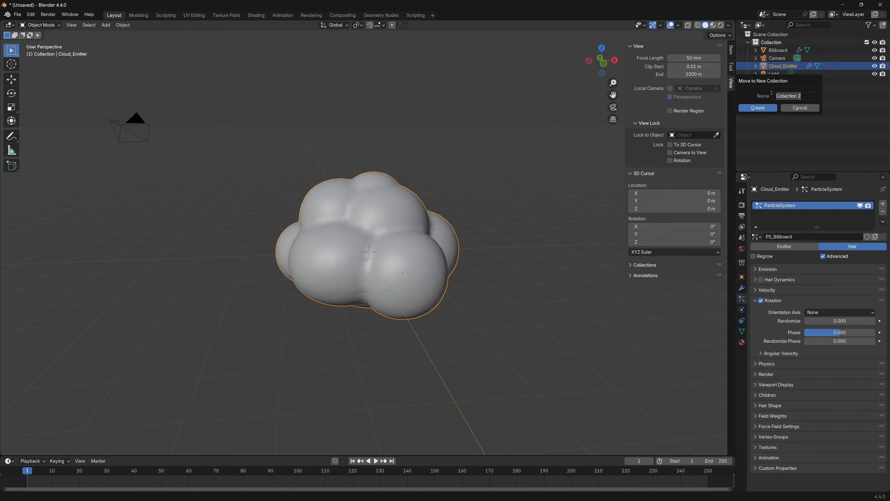
type("Cloud")
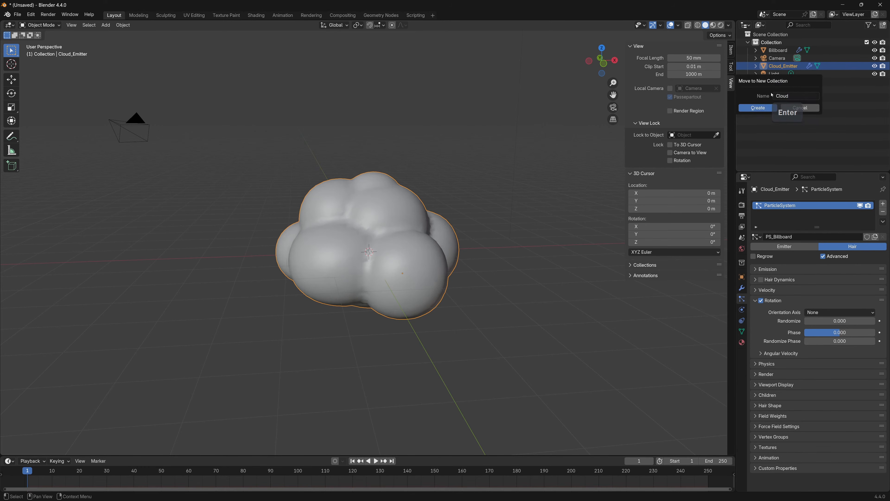
key("Return")
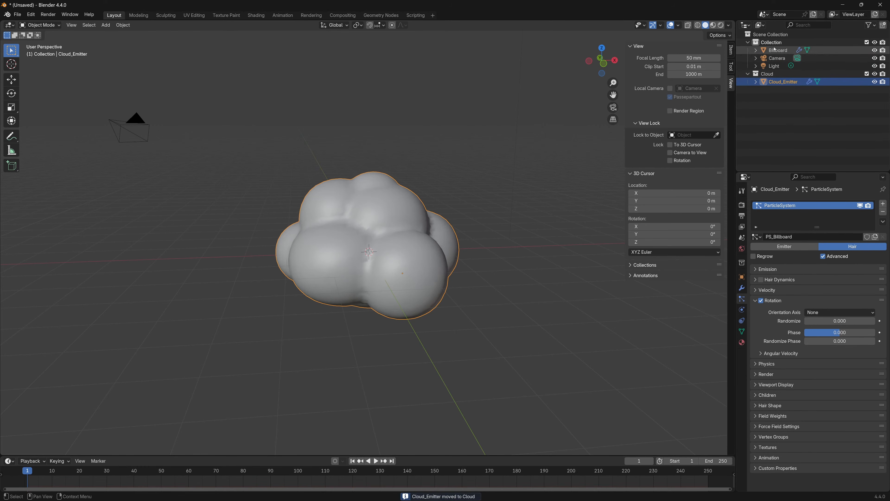
left_click_drag(778, 53, 768, 74)
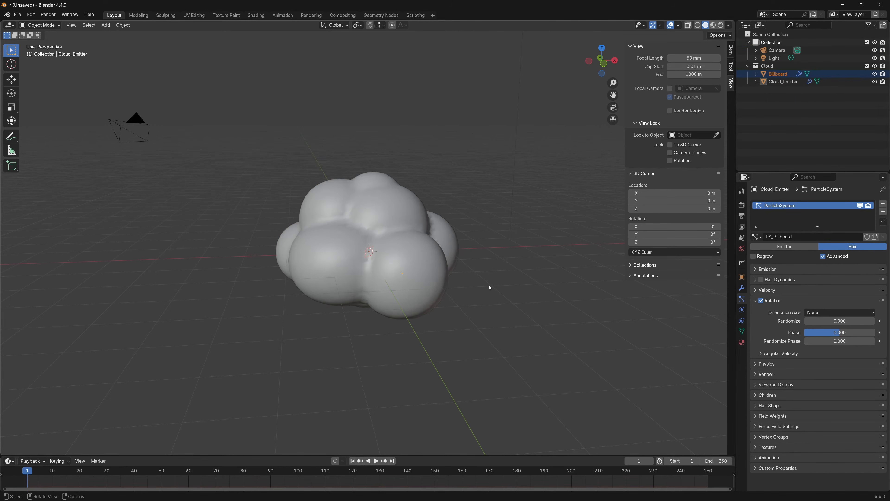
Add a Particle Instance modifier to the Billboard object and use Cloud_Emitter as its source object
middle_click_drag(477, 279, 472, 309)
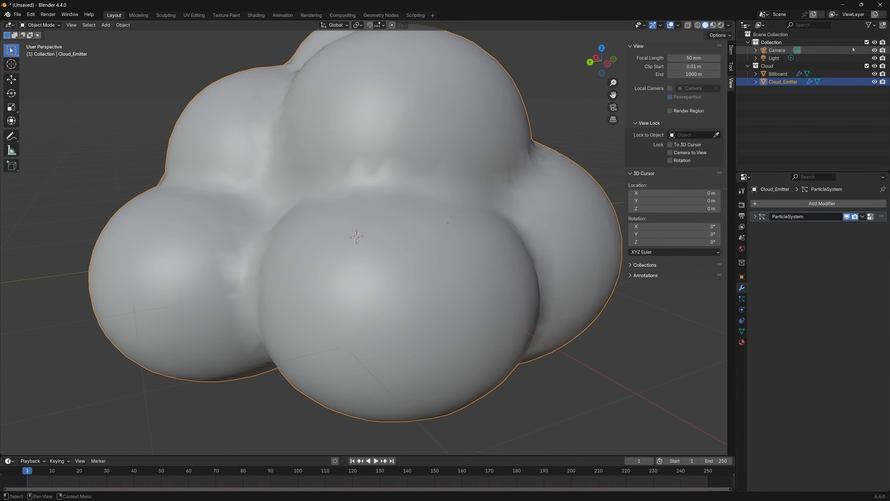
left_click(779, 73)
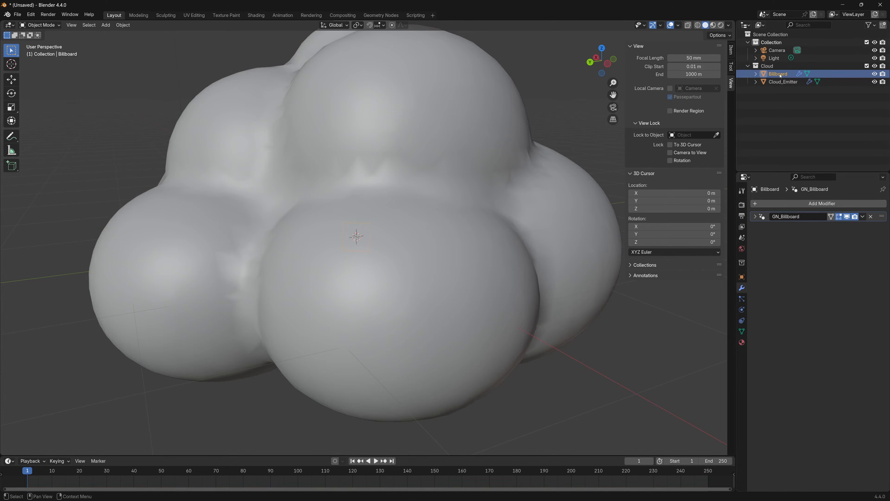
left_click(798, 204)
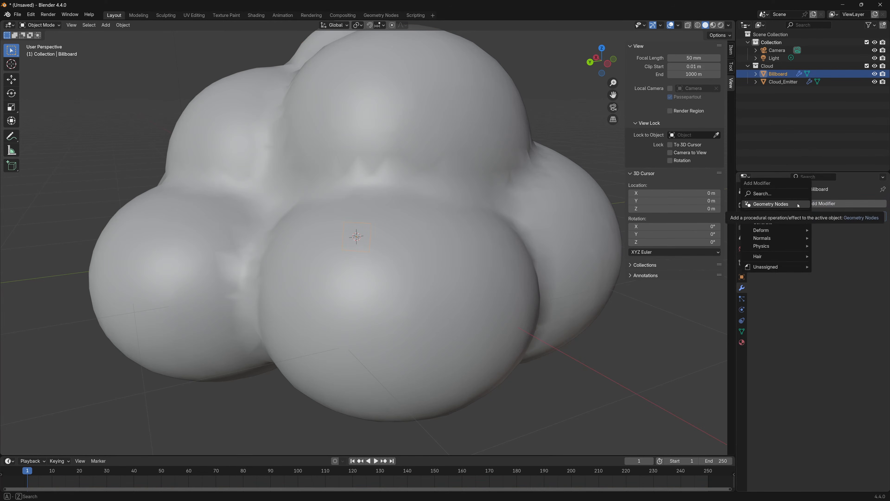
left_click(777, 194)
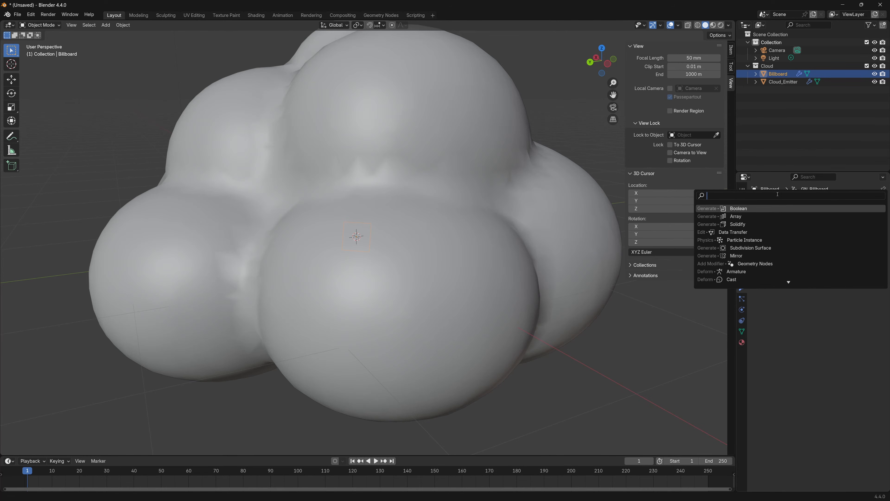
type("par")
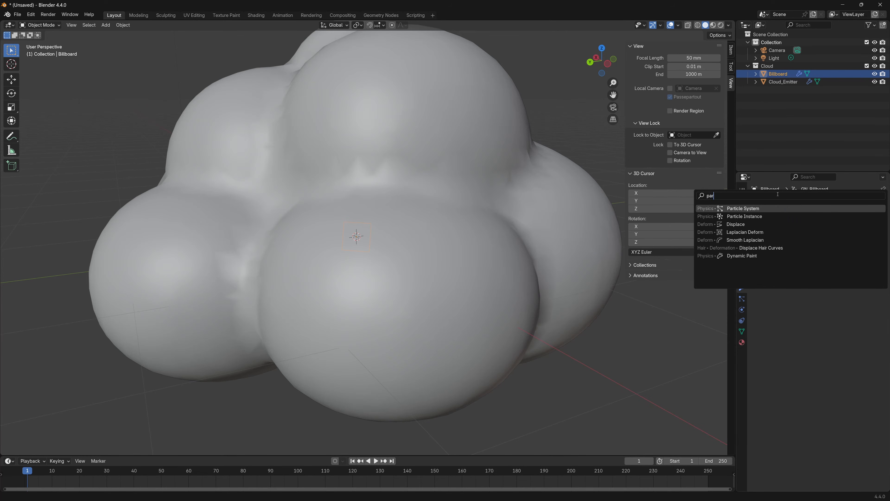
left_click(752, 216)
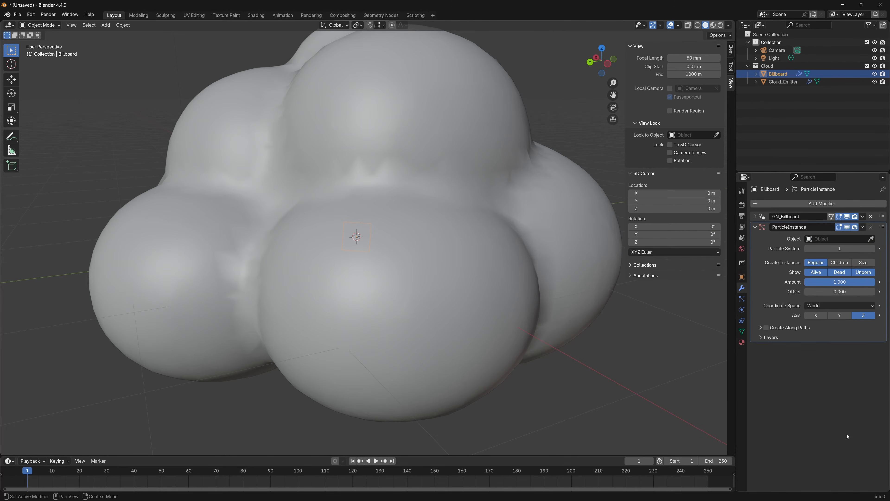
left_click(871, 238)
left_click(779, 83)
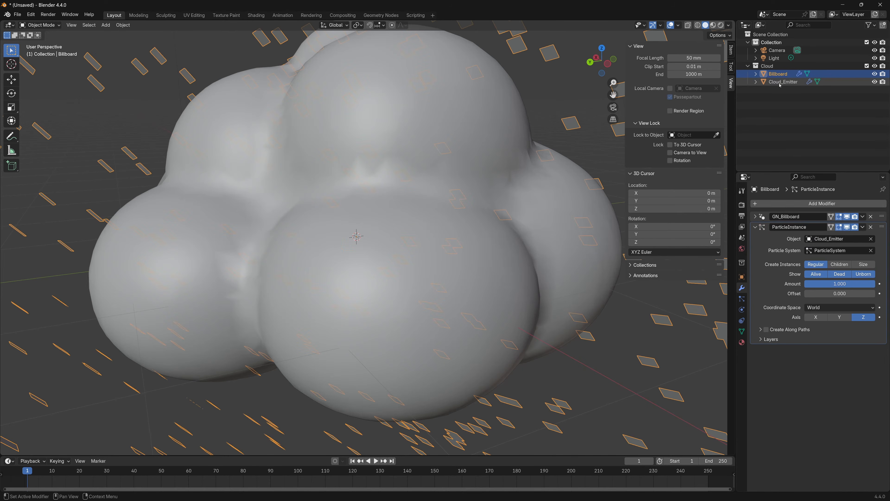
Set the hair length of Cloud_Emitter's particle system to 0 m
scroll(480, 273, "down", 4)
scroll(480, 273, "down", 2)
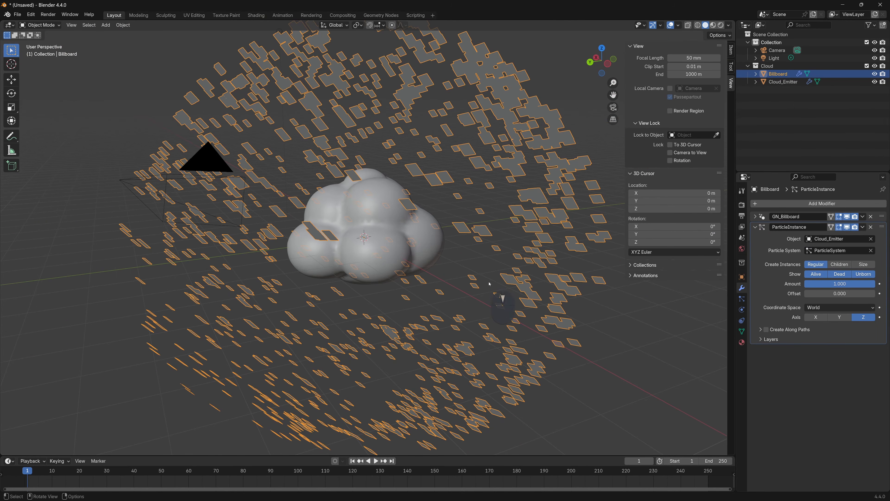
middle_click_drag(497, 293, 473, 164)
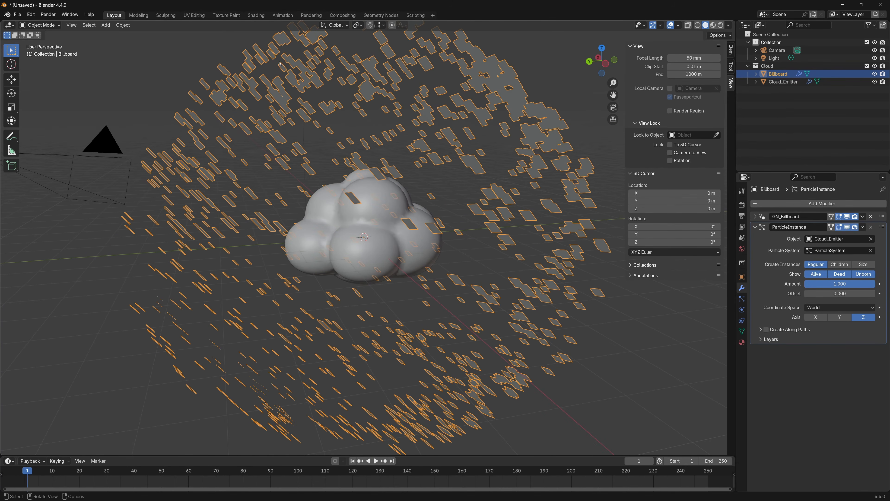
middle_click_drag(415, 388, 399, 225)
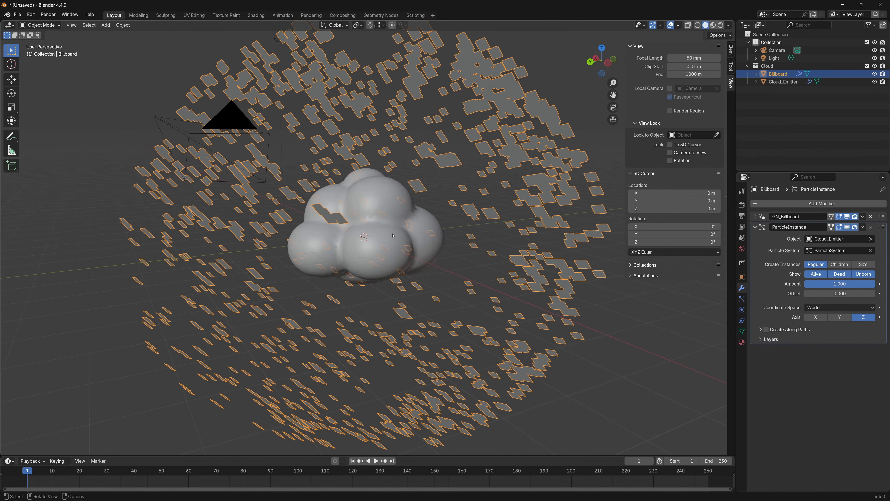
scroll(393, 235, "up", 3)
left_click(341, 181)
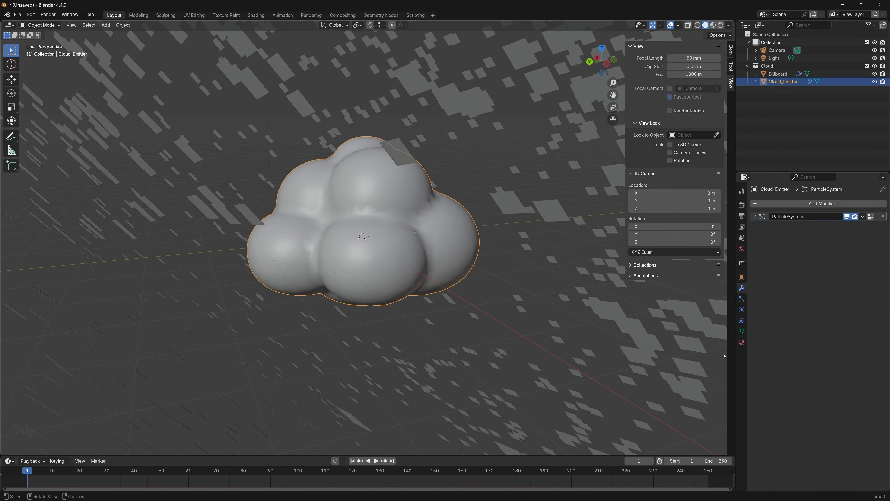
left_click(742, 298)
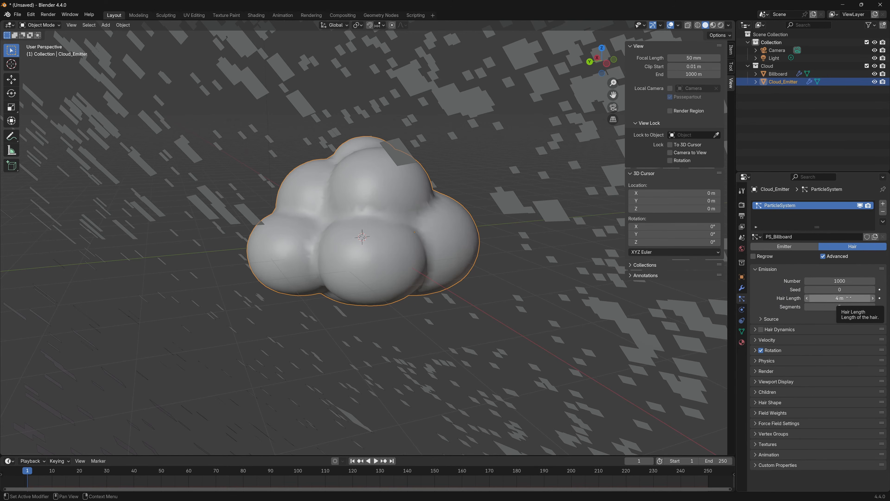
mouse_move(519, 253)
middle_mouse_down()
mouse_move(508, 256)
mouse_move(523, 253)
middle_mouse_up()
scroll(509, 256, "down", 2)
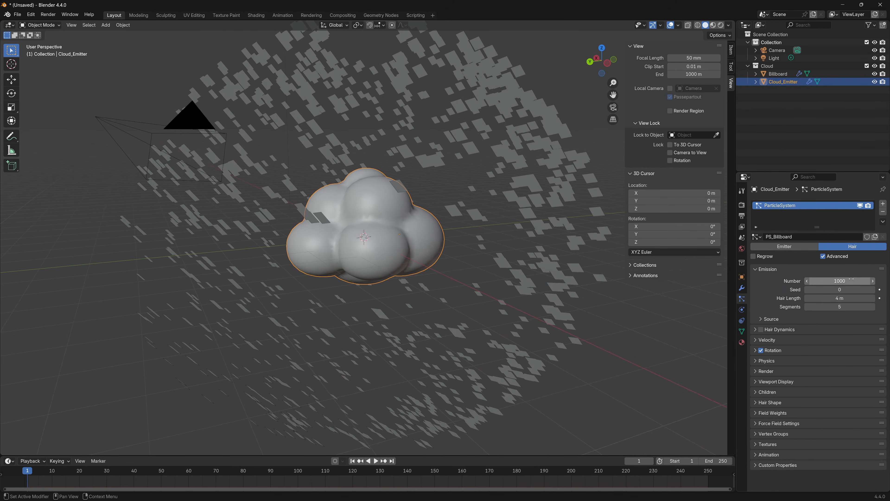
left_click_drag(841, 298, 764, 299)
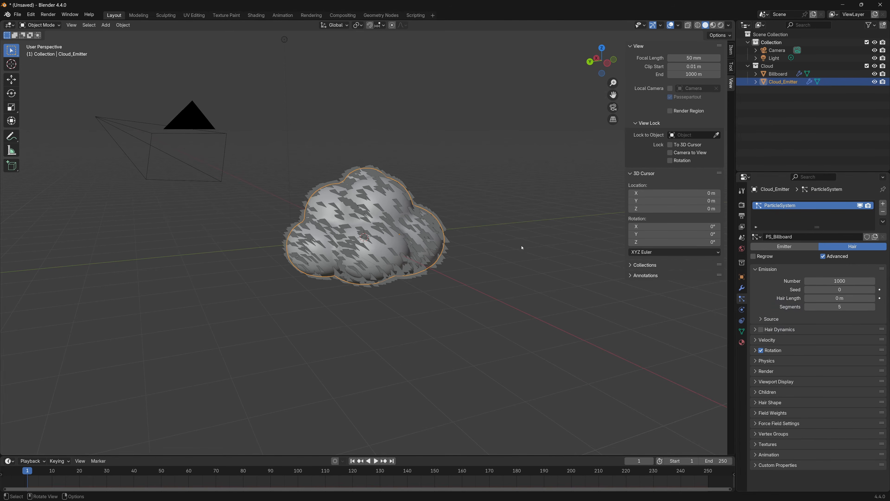
In camera view, set Billboard's Particle Instance axis to Y and enable Size for the created instances
scroll(512, 251, "up", 4)
middle_click_drag(494, 244, 442, 156)
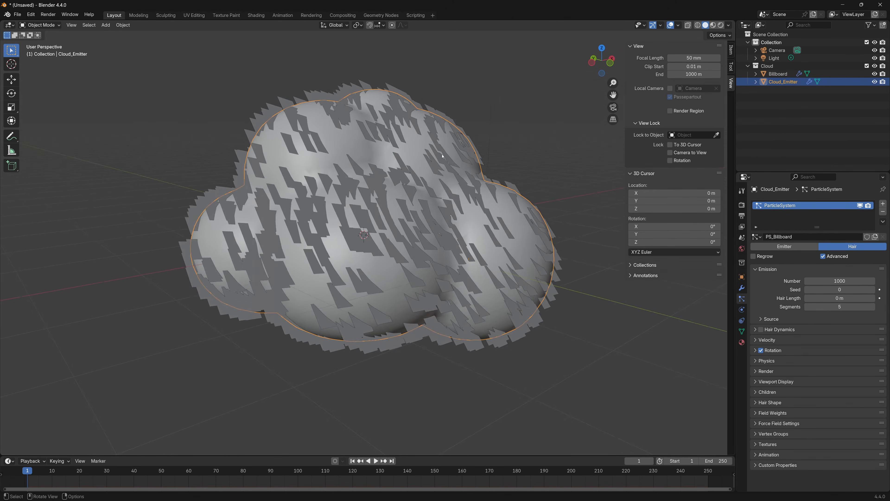
key("KP_0")
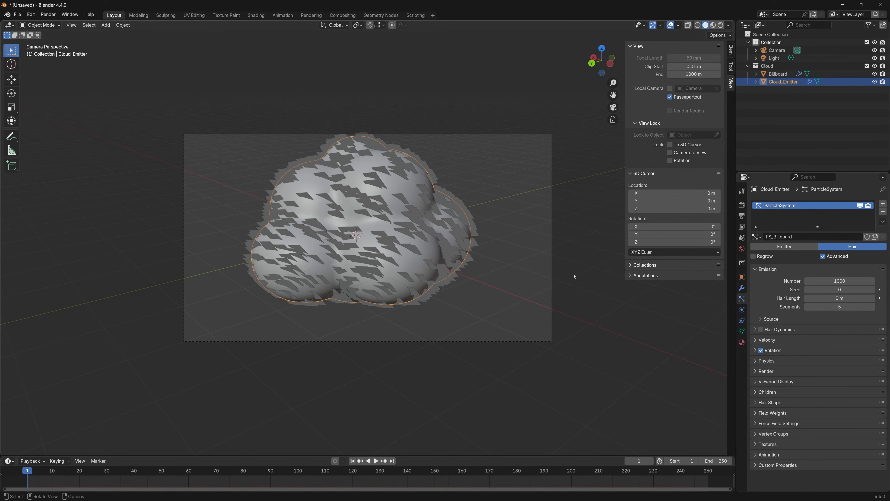
left_click(472, 219)
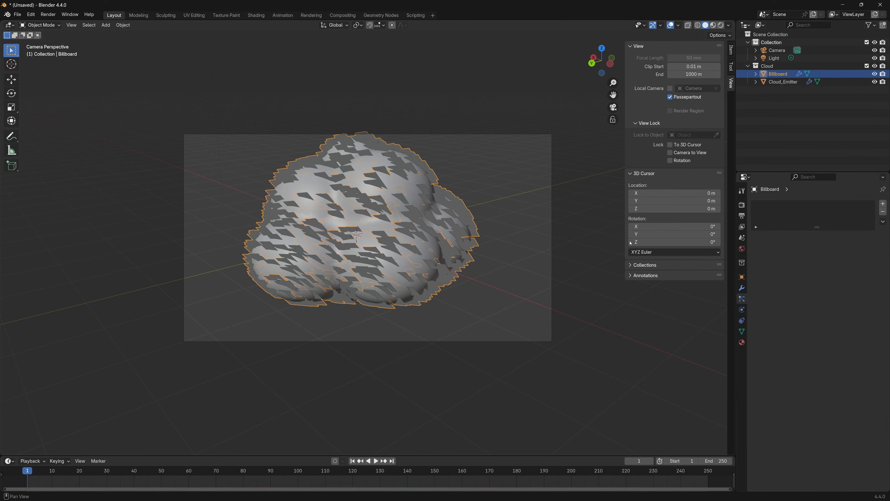
left_click(741, 288)
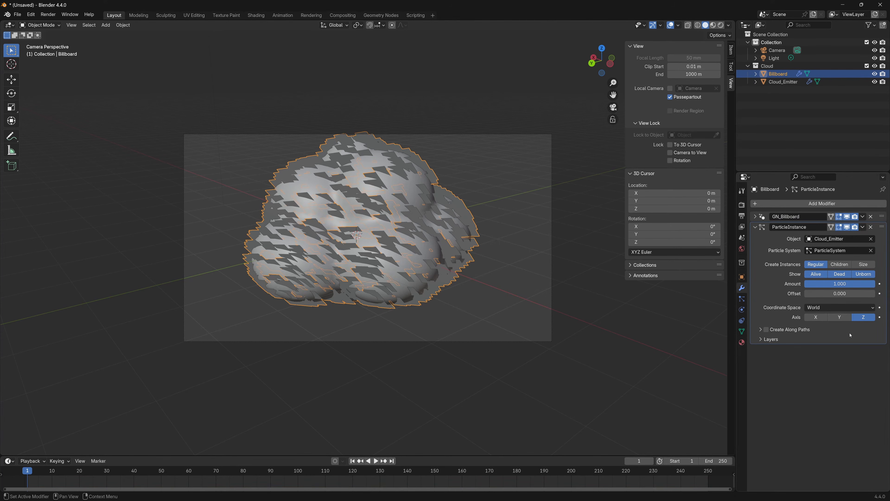
left_click(840, 318)
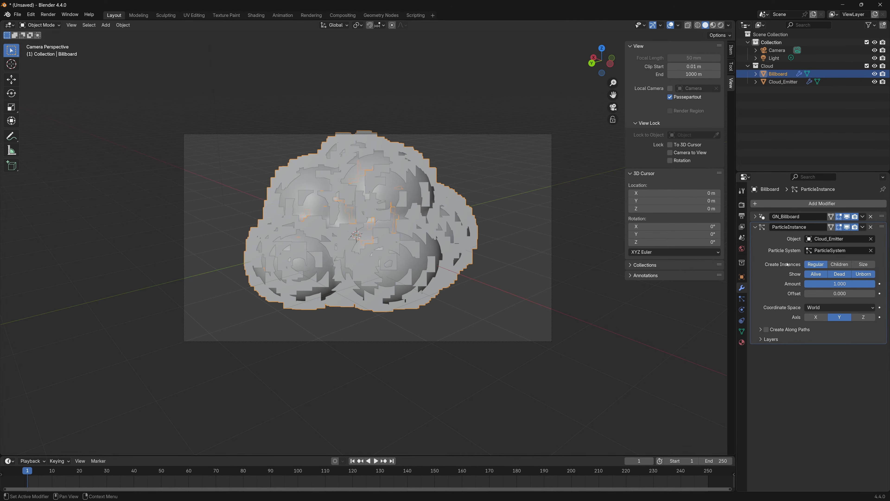
left_click(866, 266)
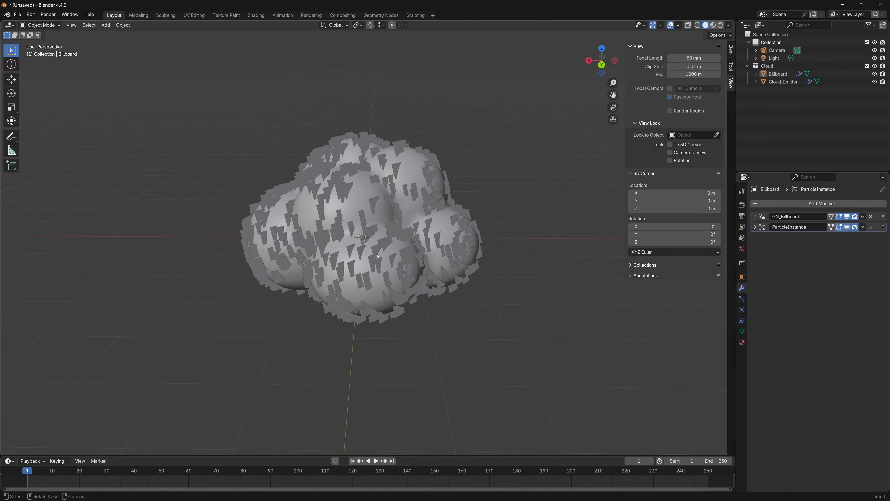
Hide Cloud_Emitter in the viewport and exclude it from renders, leaving the billboards on their own
scroll(450, 98, "up", 5)
left_click(450, 98, "shift")
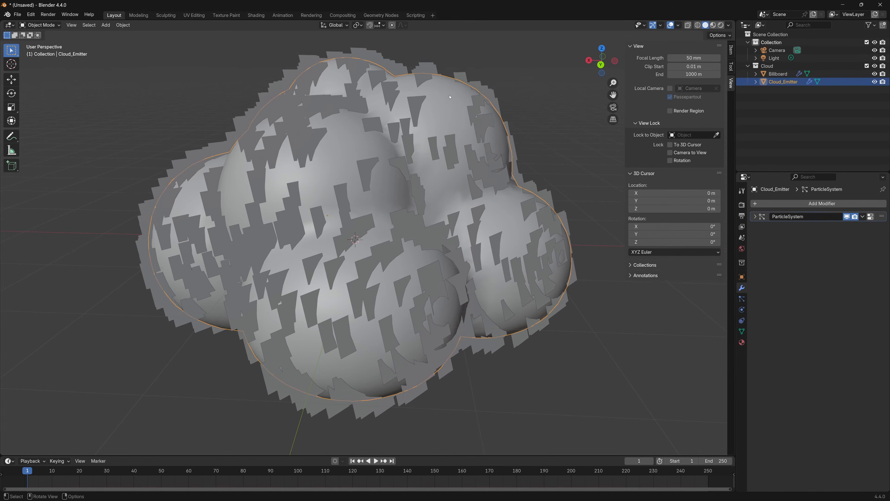
key("h")
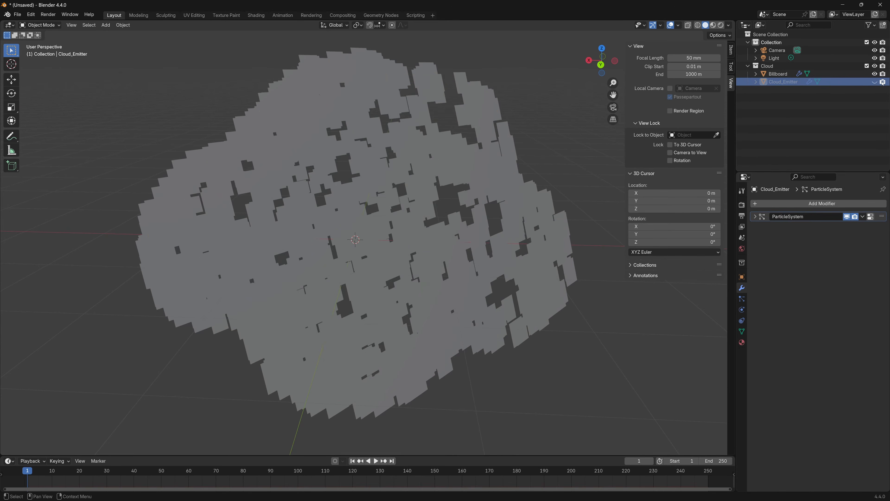
middle_click_drag(490, 162, 493, 219)
left_click(434, 244)
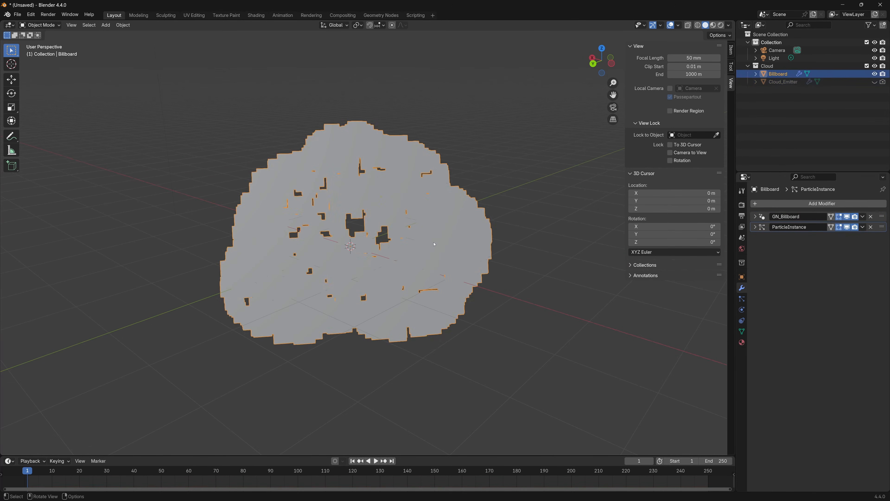
middle_click_drag(441, 272, 379, 279)
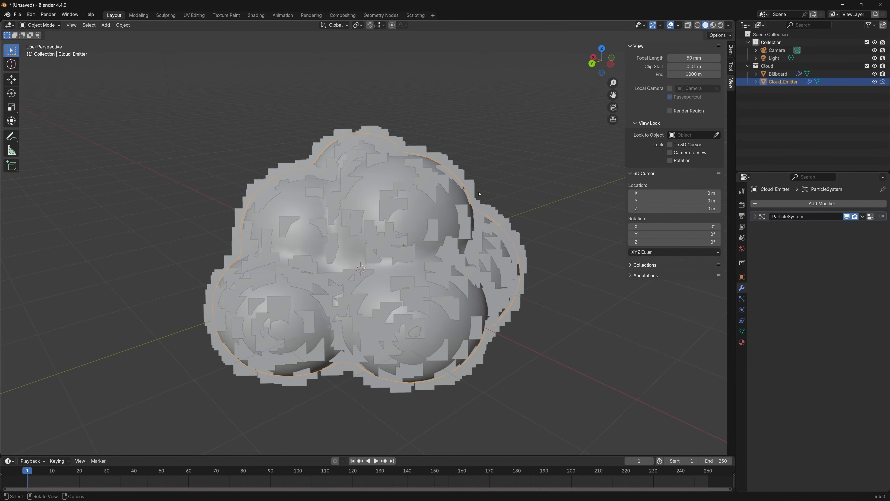
Inspect the smooth Cloud_Emitter surface in local view and hide the emitter in the full scene
key("slash")
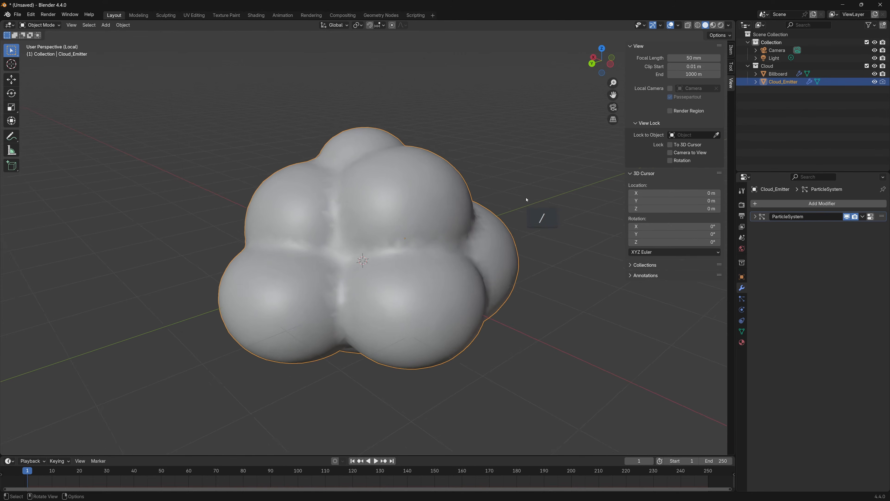
middle_click_drag(527, 199, 388, 233)
key("slash")
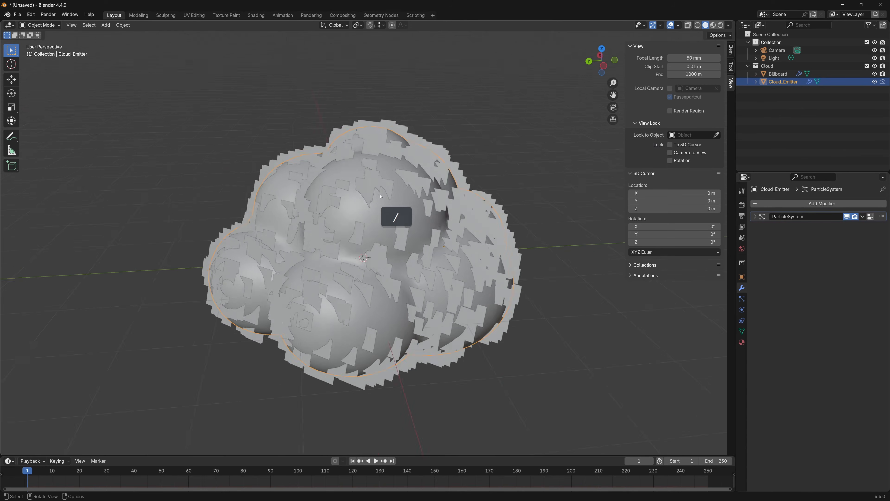
left_click(874, 82)
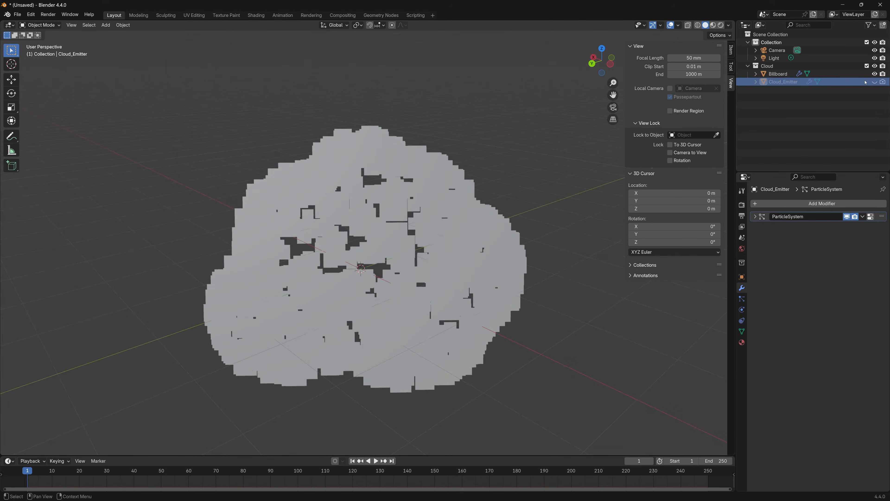
Add a Data Transfer modifier to Billboard with Cloud_Emitter as the source
left_click(777, 74)
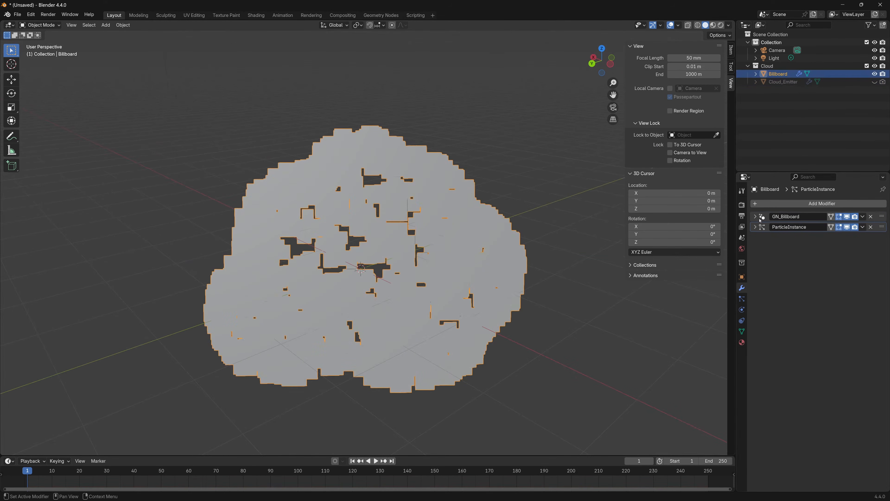
left_click(764, 204)
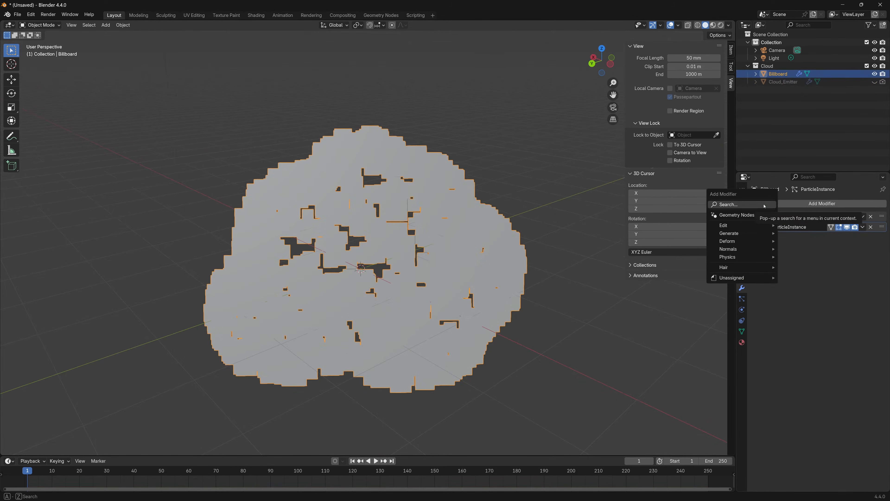
left_click(765, 205)
type("dat")
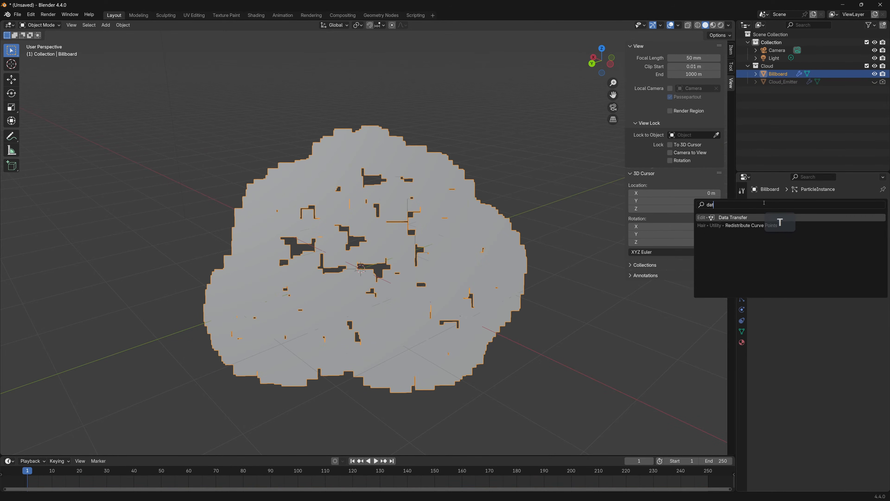
type("a")
key("Return")
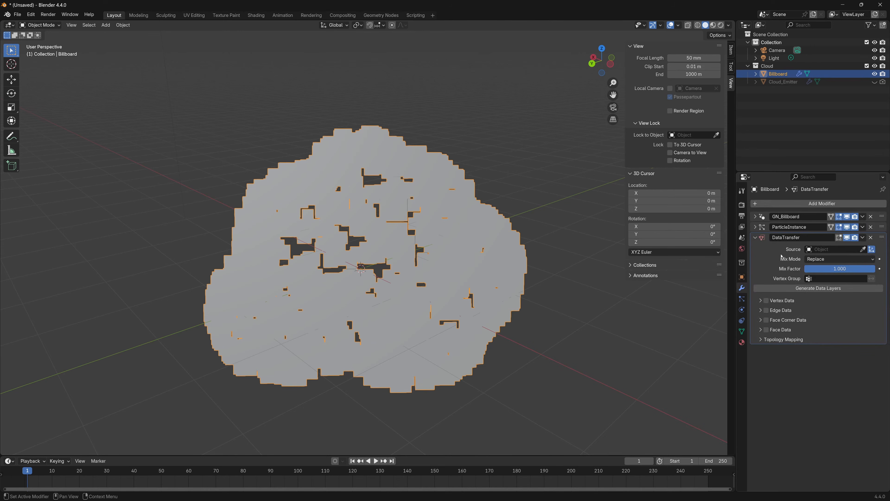
left_click(862, 249)
left_click(802, 82)
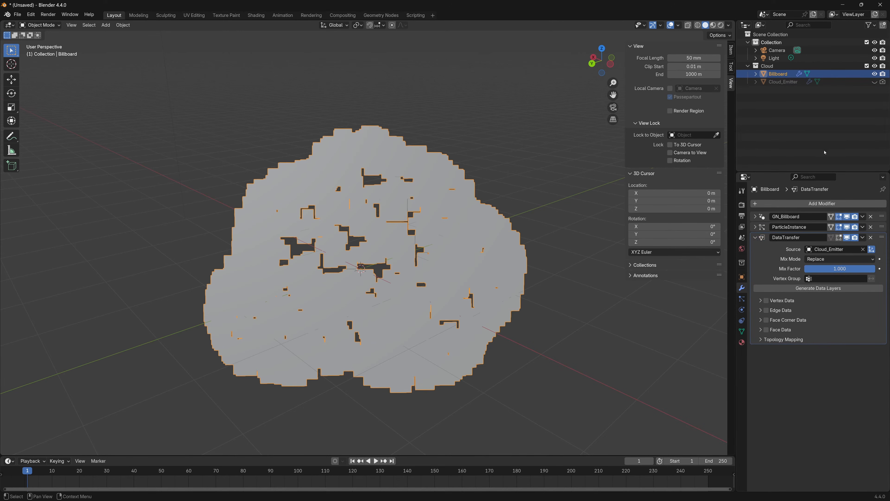
Enable Face Corner Data in the Data Transfer modifier, transfer Custom Normals, and check the shading on the deselected cloud
left_click(766, 320)
left_click(760, 320)
left_click(775, 331)
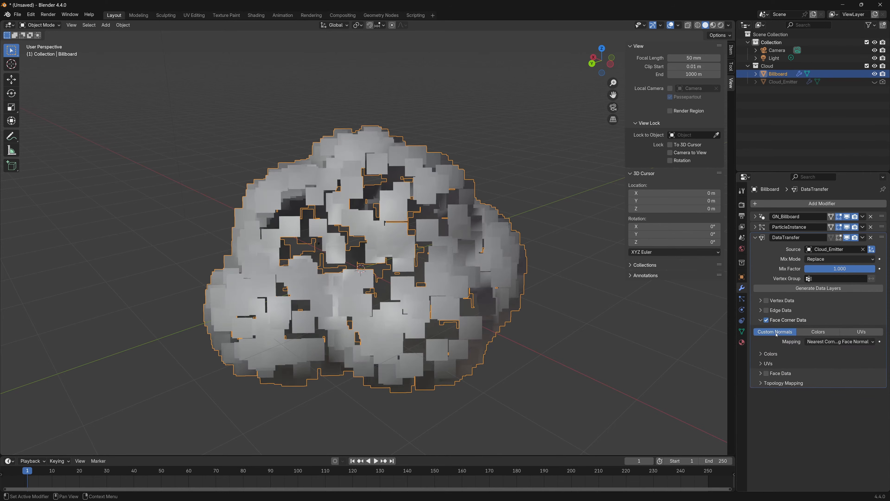
middle_click_drag(499, 296, 526, 213)
key("alt+a")
middle_click_drag(521, 278, 534, 274)
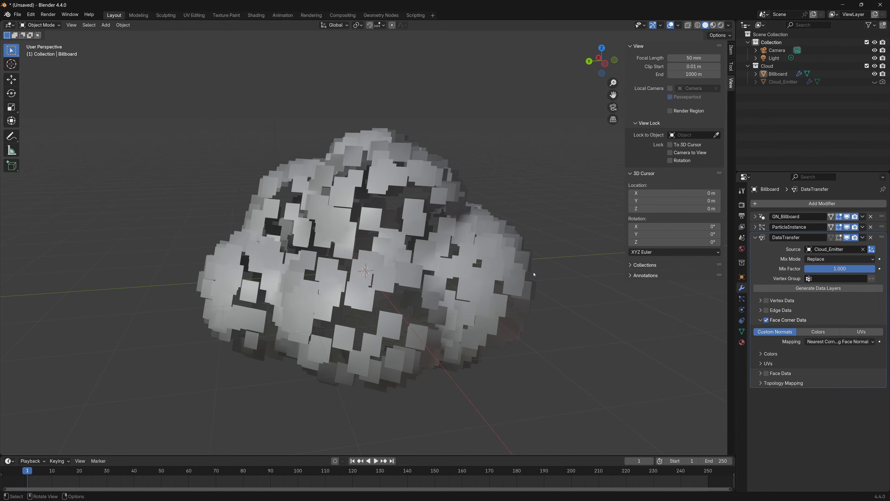
middle_click_drag(463, 273, 454, 239)
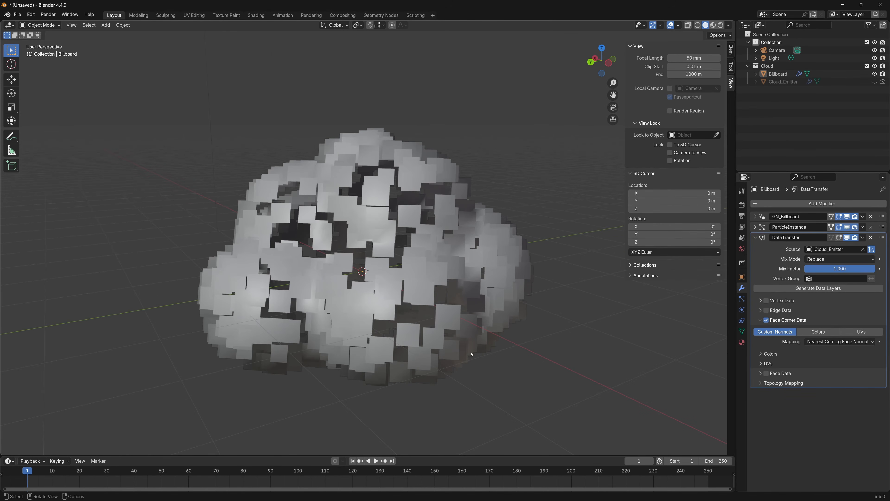
middle_click_drag(472, 354, 513, 370)
left_click(472, 278)
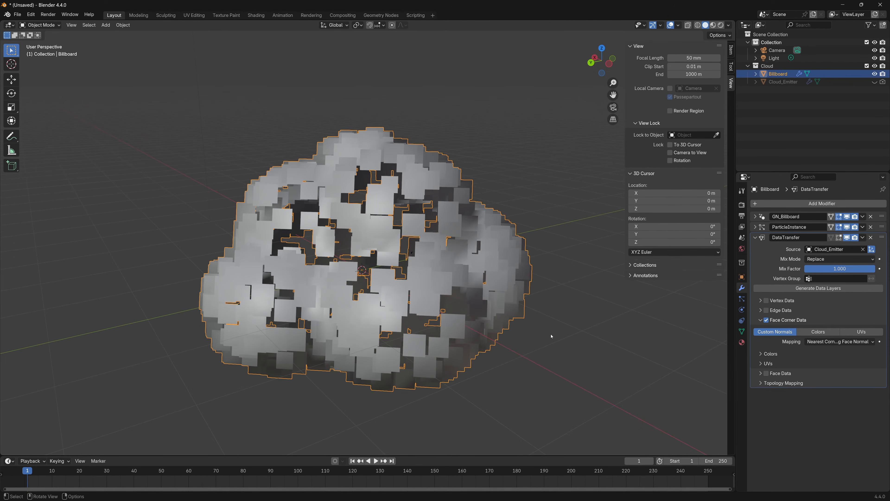
left_click(578, 179)
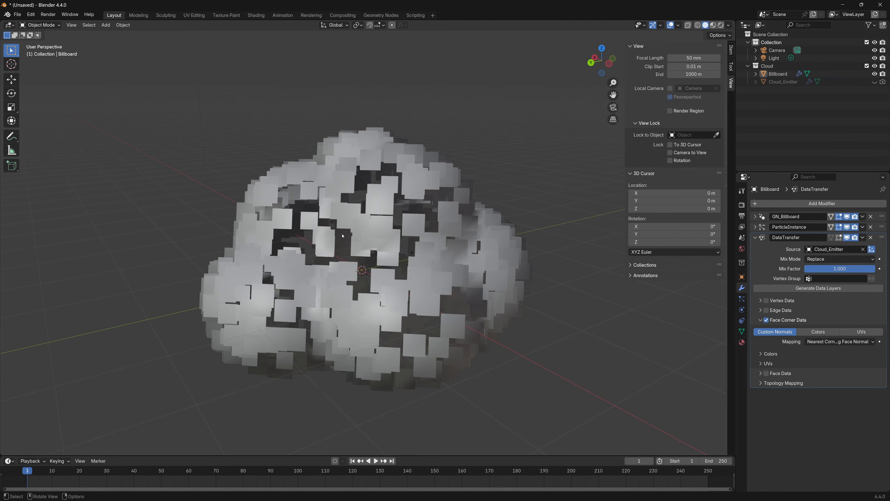
middle_click_drag(323, 269, 414, 284)
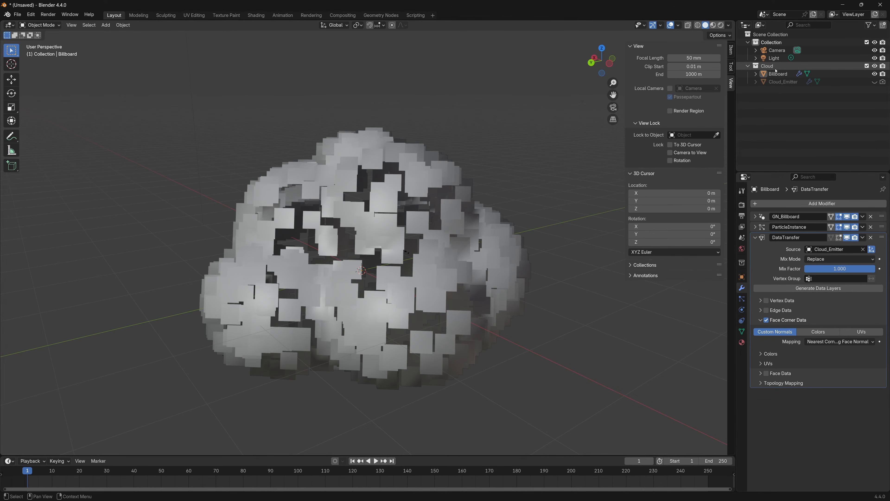
Try raising Cloud_Emitter's hair particle number to 7301, and undo the change
left_click(782, 81)
left_click(742, 298)
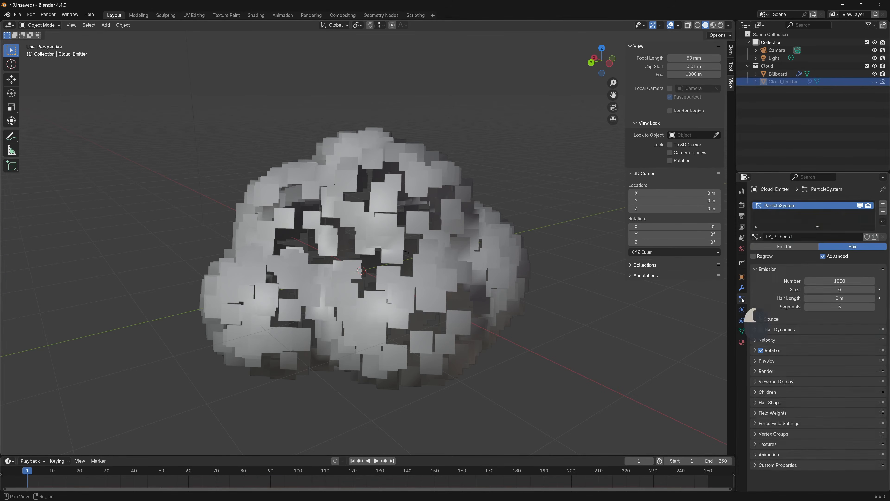
left_click_drag(840, 281, 888, 281)
left_click_drag(241, 310, 163, 390)
middle_click_drag(452, 288, 426, 285)
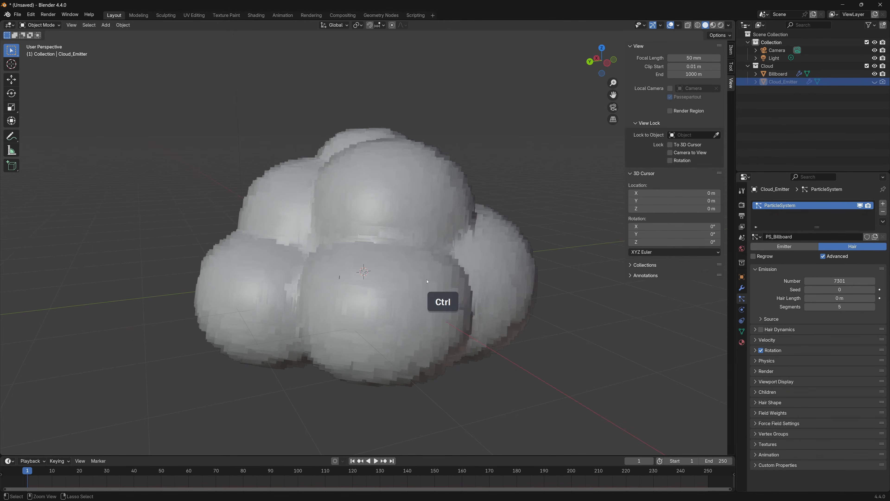
key("ctrl+z")
middle_click_drag(578, 322, 397, 294)
scroll(394, 236, "up", 2)
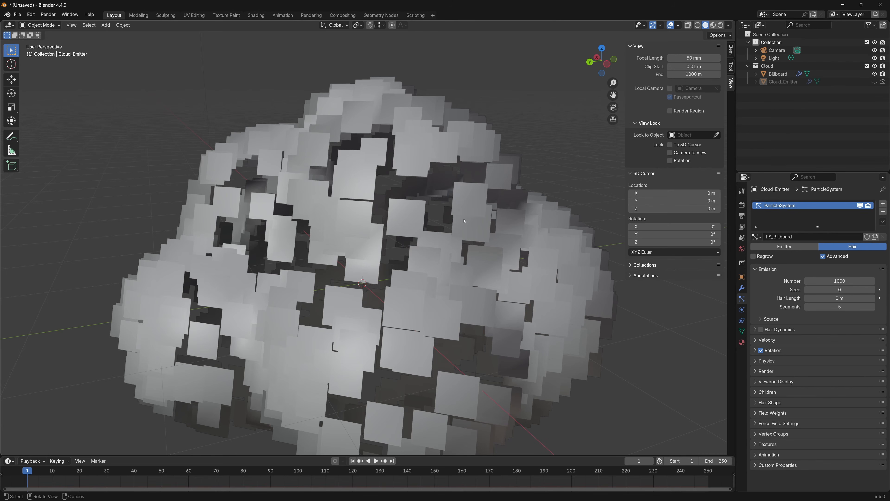
Add a Geometry Nodes modifier named ScaleBillboard to Billboard and create a new node group for it
left_click(742, 287)
left_click(497, 241)
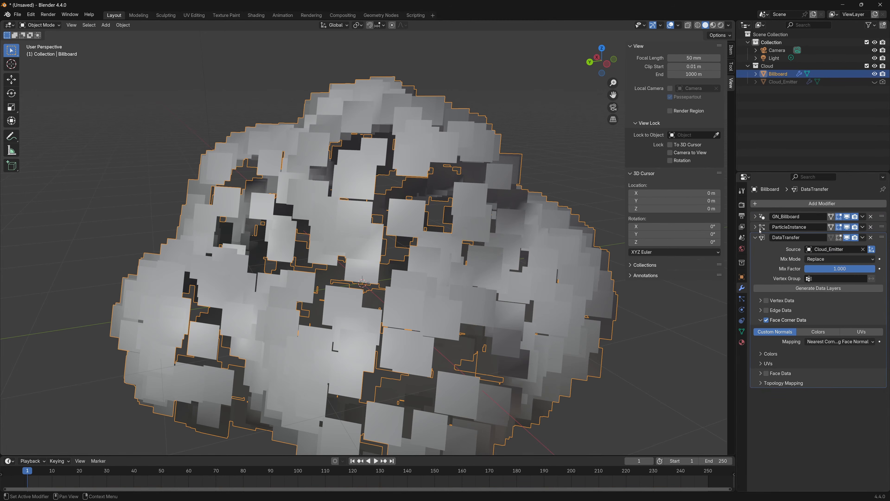
left_click(755, 238)
left_click(785, 204)
left_click(756, 214)
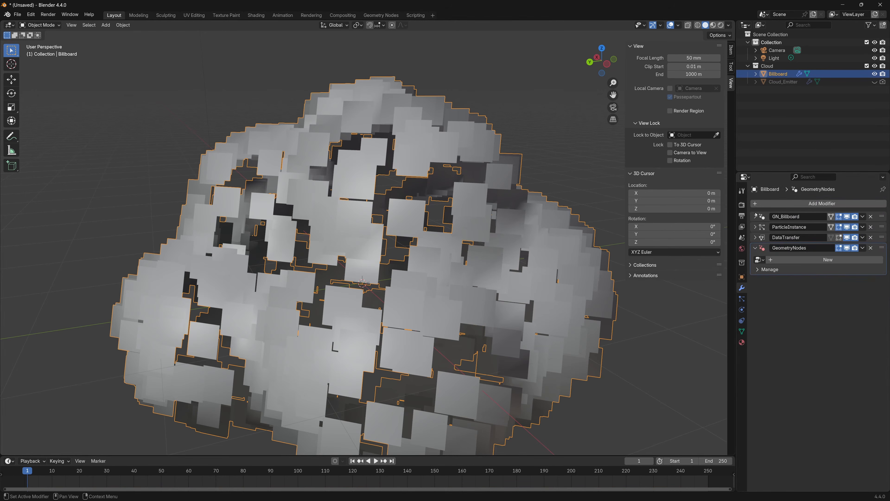
left_click(812, 249)
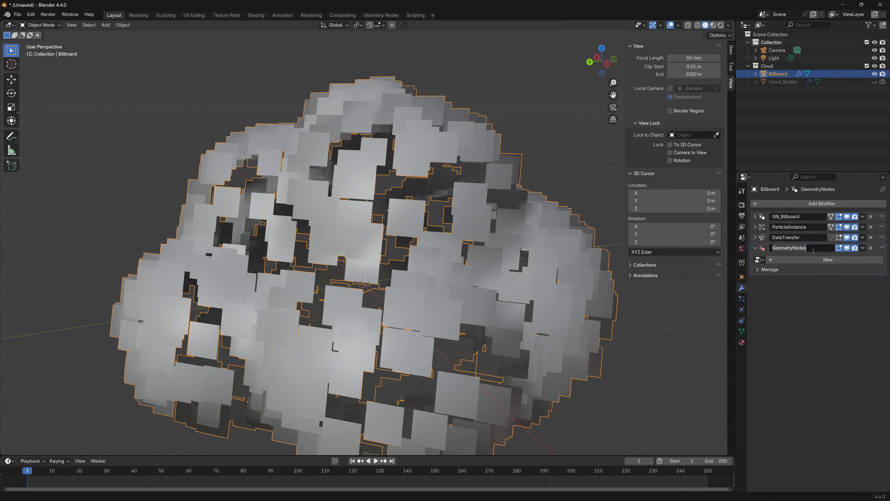
type("S")
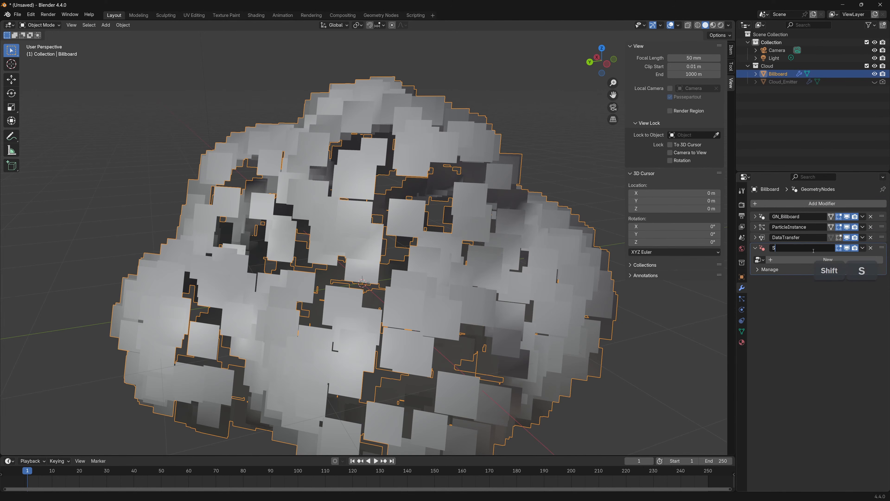
type("caleBillboard")
key("Return")
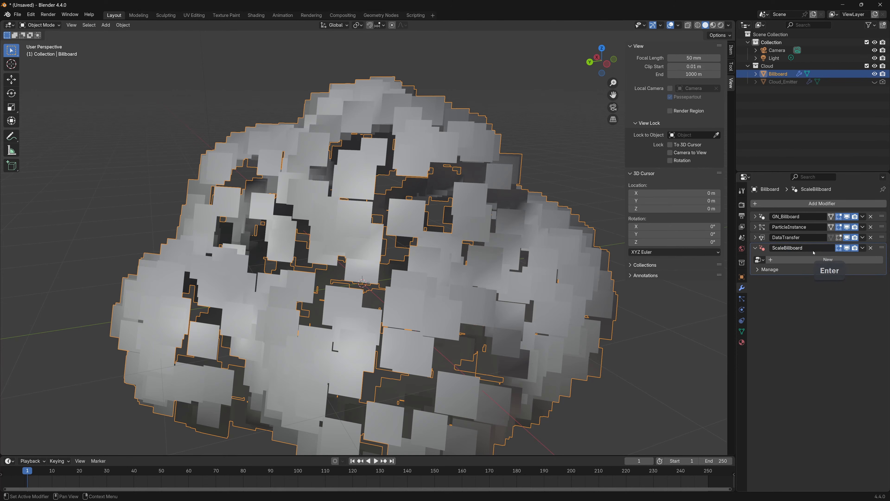
left_click(836, 262)
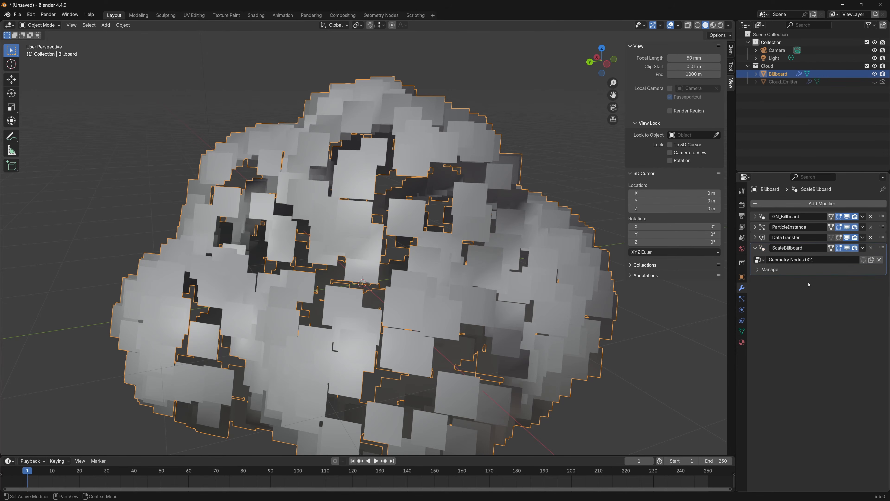
Split the 3D viewport horizontally and turn the lower area into a Geometry Node Editor showing the new group
left_click_drag(732, 453, 729, 238)
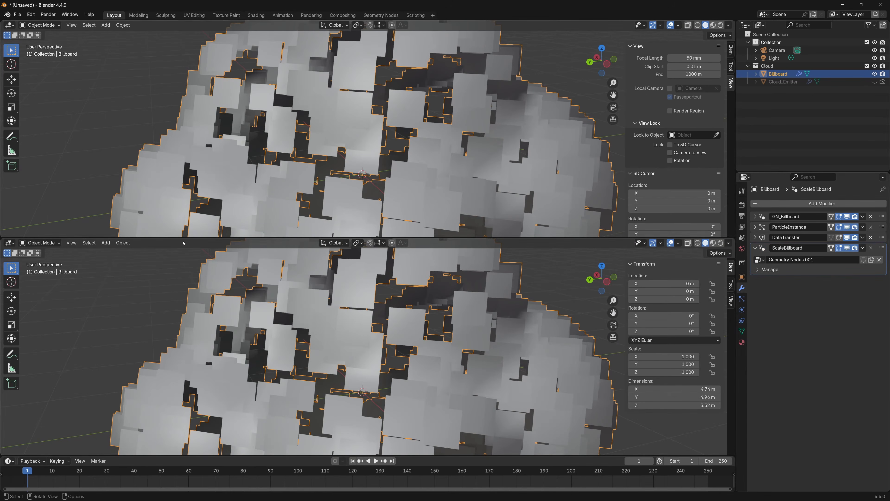
left_click(10, 242)
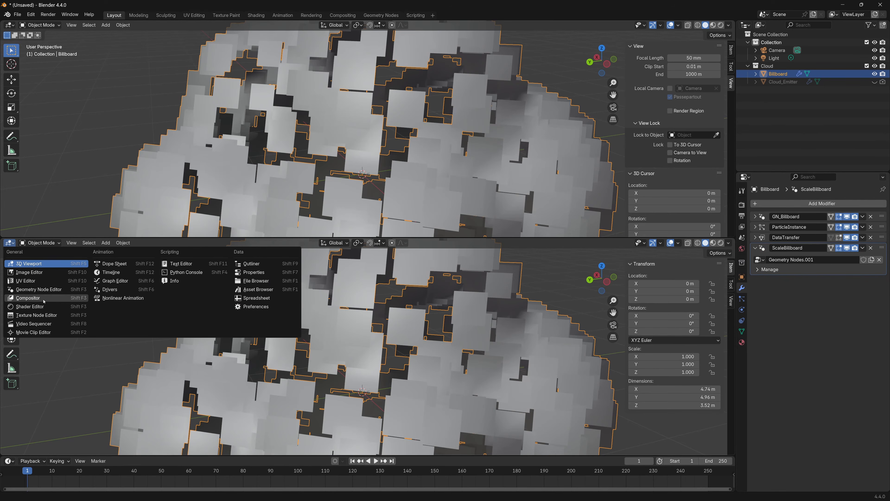
left_click(38, 288)
scroll(402, 374, "up", 4)
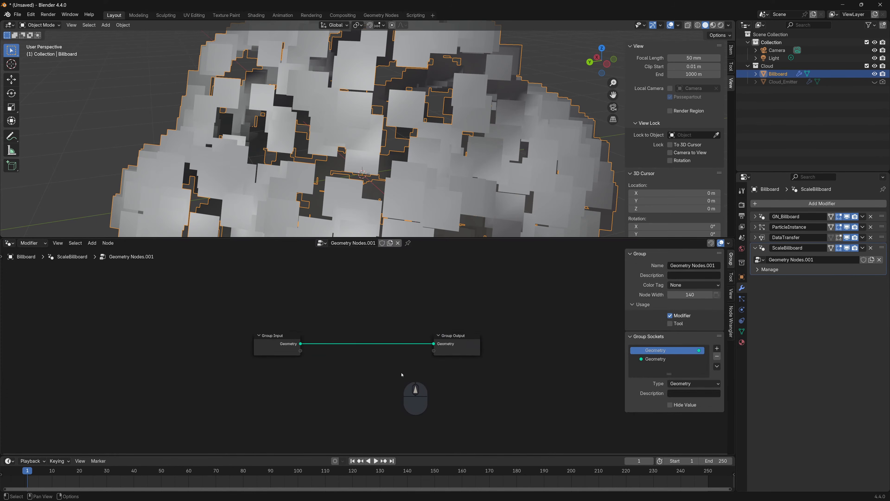
Insert a Scale Elements node between Group Input and Group Output, and expose its Scale as a group input
scroll(402, 374, "up", 1)
key("shift+a")
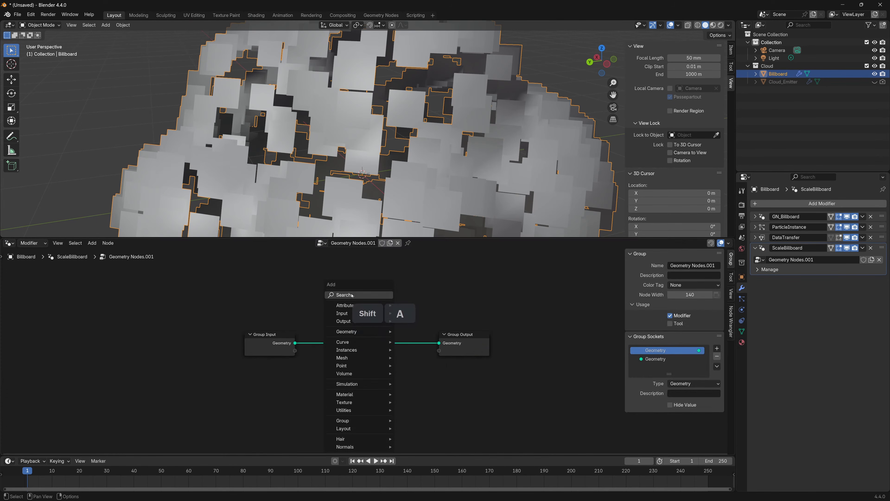
left_click(352, 296)
type("scale")
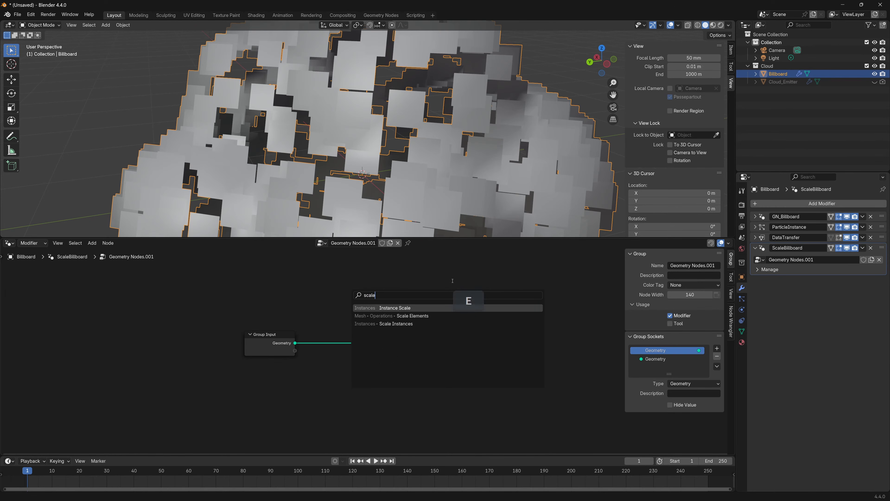
left_click(431, 316)
left_click(365, 325)
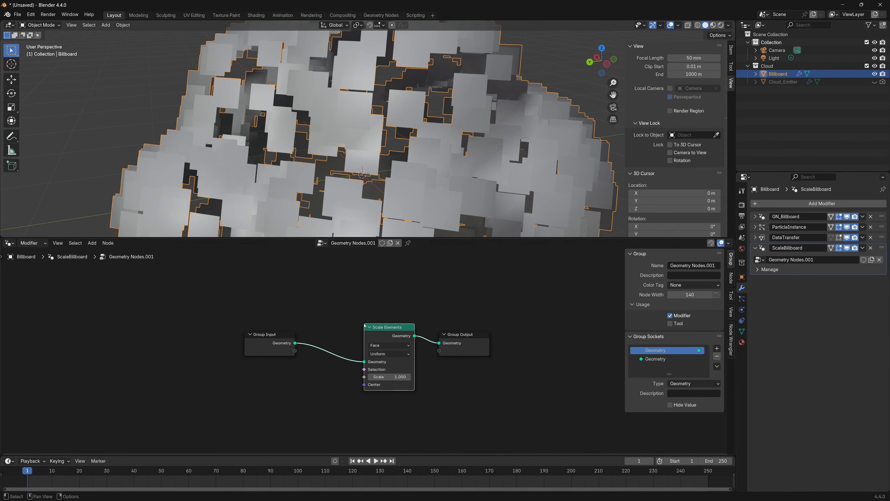
left_click_drag(295, 350, 364, 377)
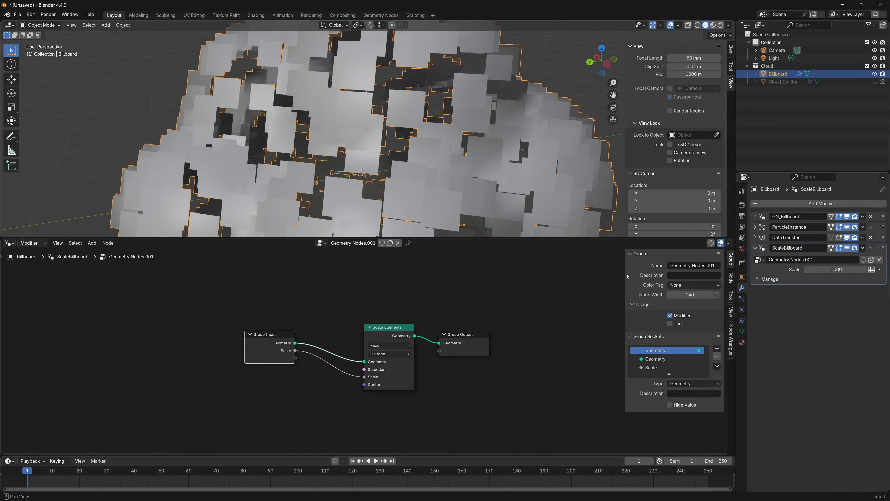
Close the node editor area and enlarge the billboards by setting ScaleBillboard's Scale to 2.640
left_click_drag(734, 238, 720, 250)
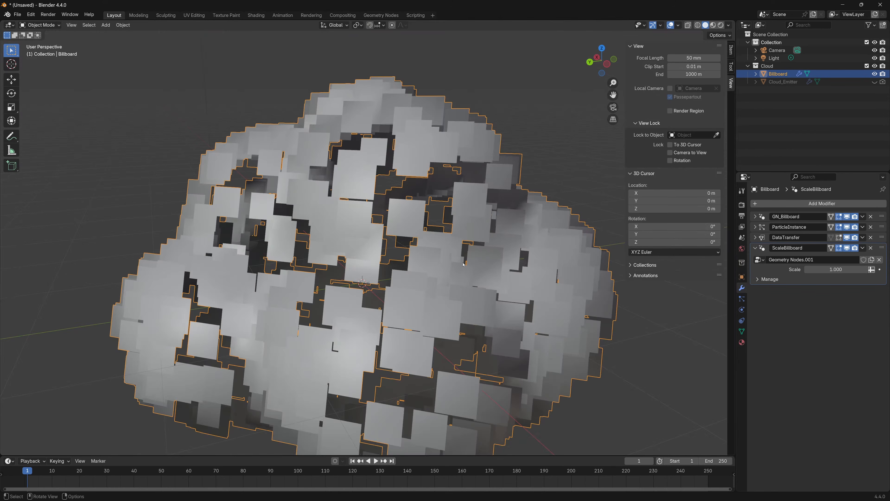
middle_click_drag(495, 316, 477, 285, "shift")
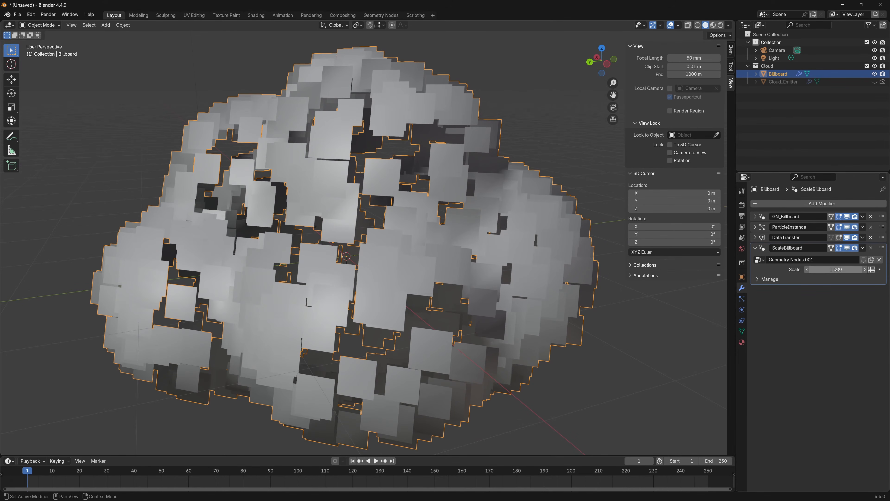
left_click_drag(824, 269, 887, 269)
scroll(487, 295, "down", 4)
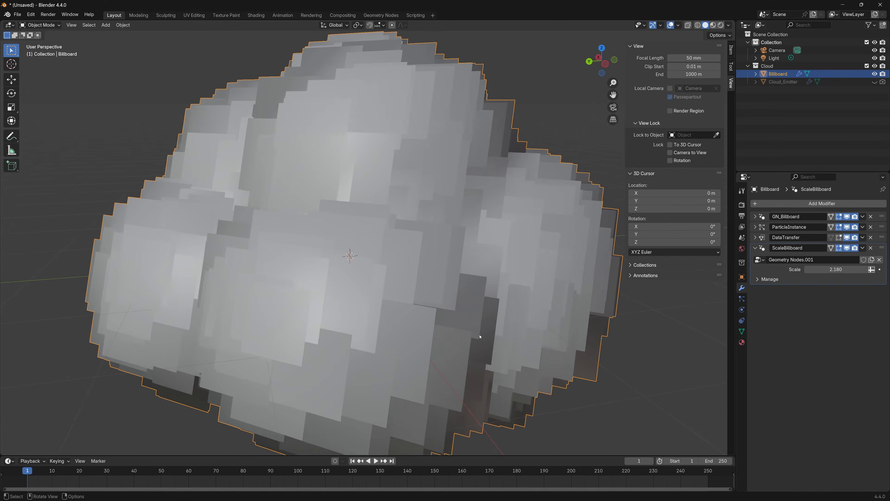
middle_click_drag(472, 331, 447, 322)
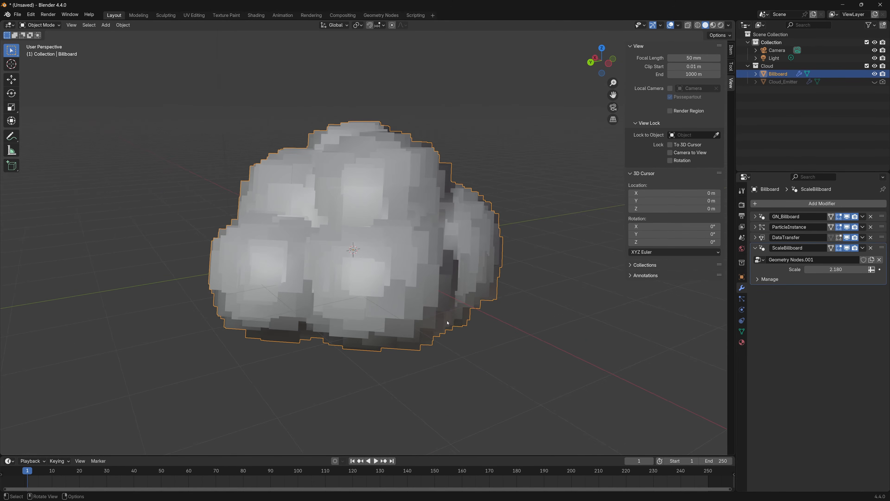
scroll(447, 320, "up", 2)
left_click_drag(838, 269, 852, 269)
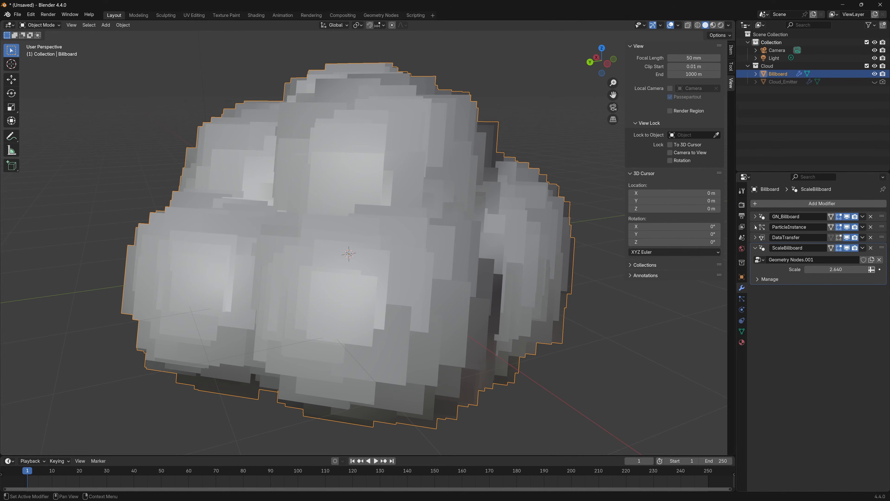
Examine the instance settings of Billboard's ParticleInstance modifier, including Amount, with the other modifiers collapsed
left_click(756, 248)
left_click(756, 227)
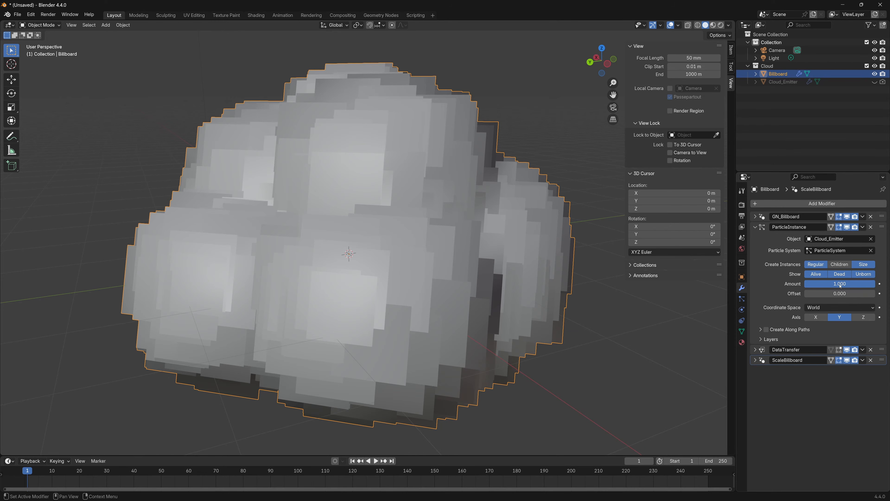
left_click_drag(873, 289, 854, 290)
key("Delete")
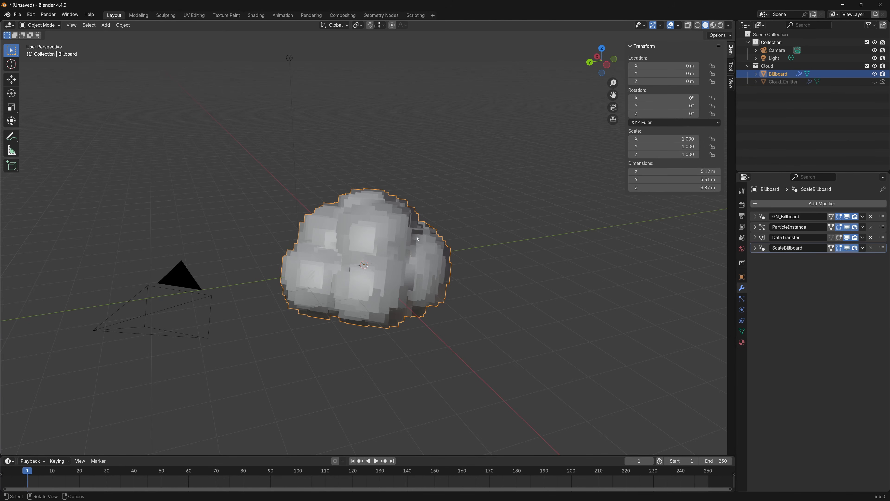
Duplicate Billboard about 4.9 m away from the original to compare its shading, and delete the copy
key("shift+d")
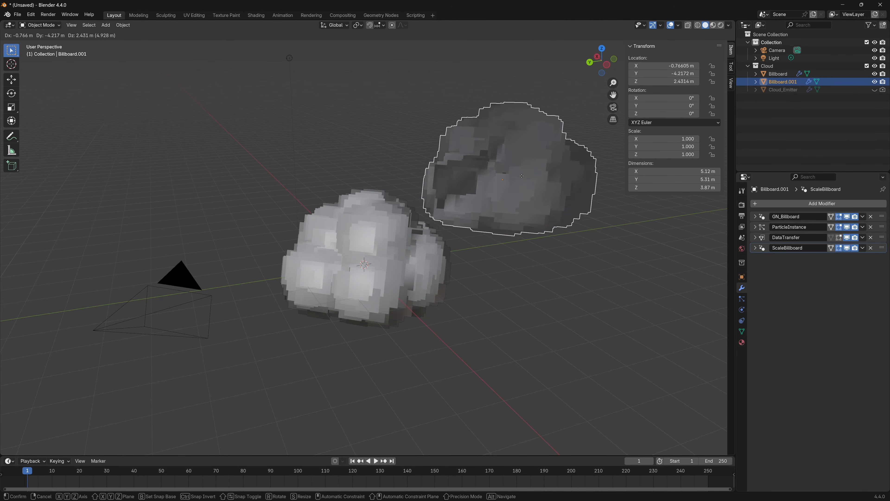
left_click(522, 178)
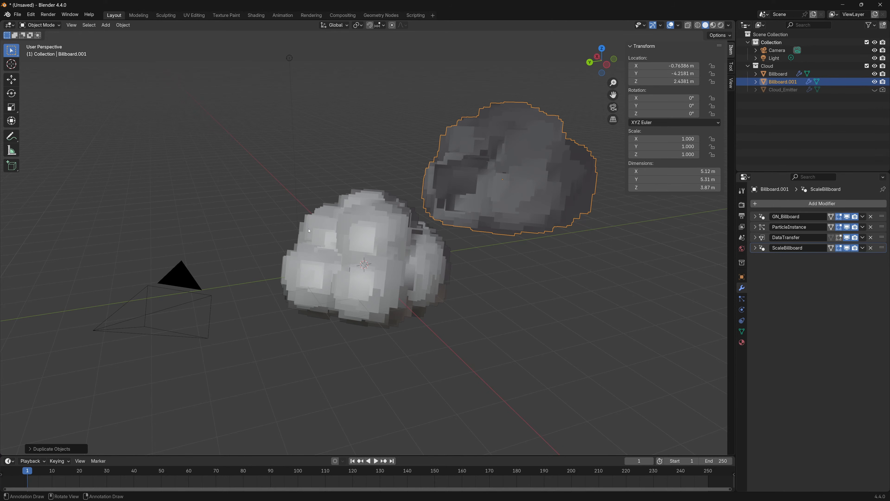
left_click(515, 195)
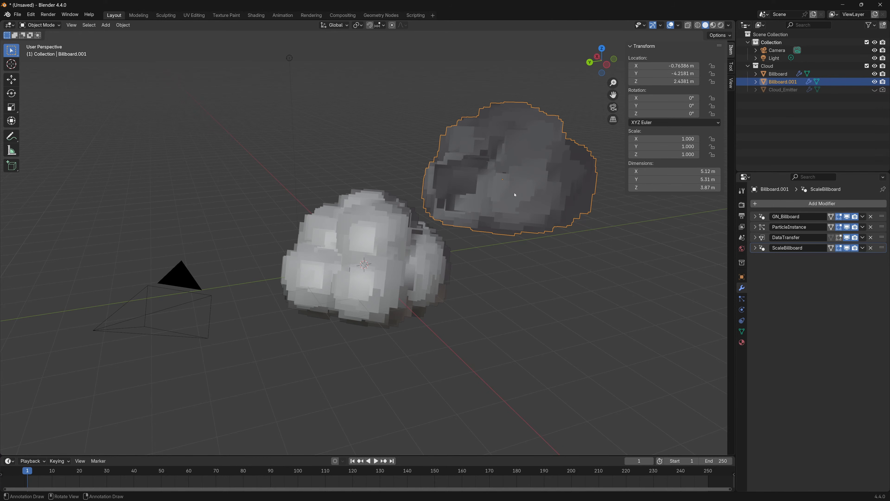
key("Delete")
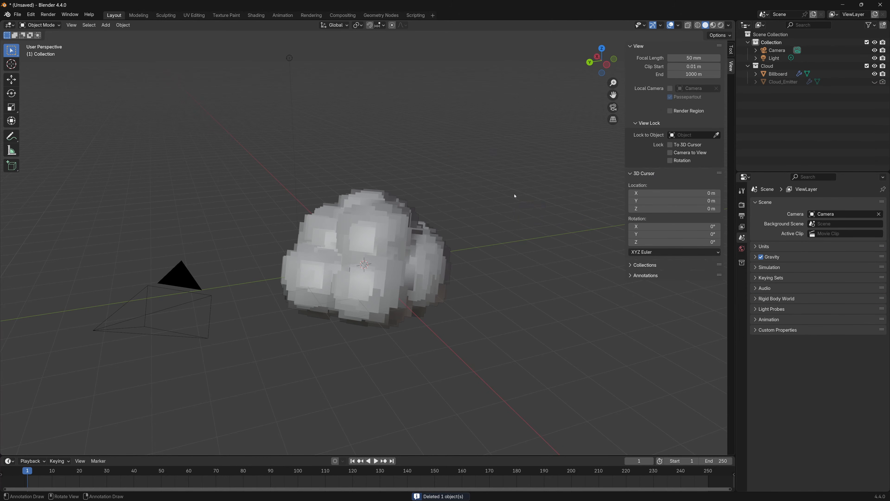
Unhide Cloud_Emitter to apply All Transforms to it, and hide it in the viewport again
left_click(875, 81)
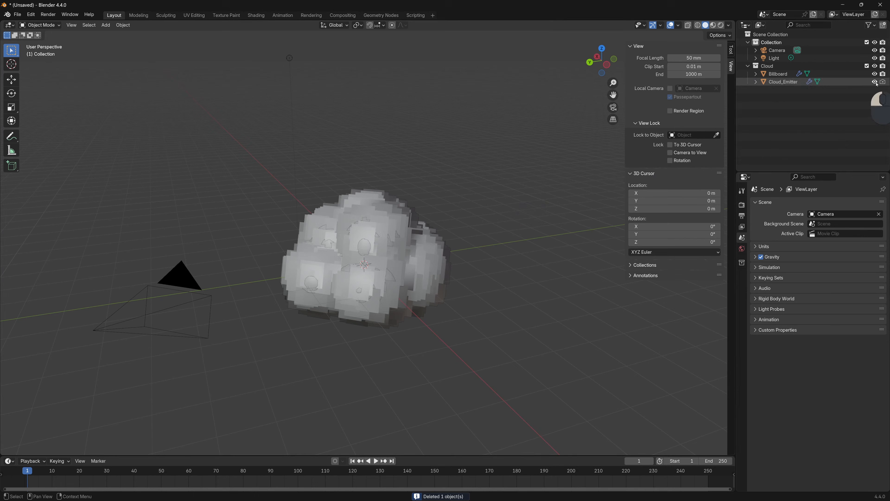
left_click(798, 83)
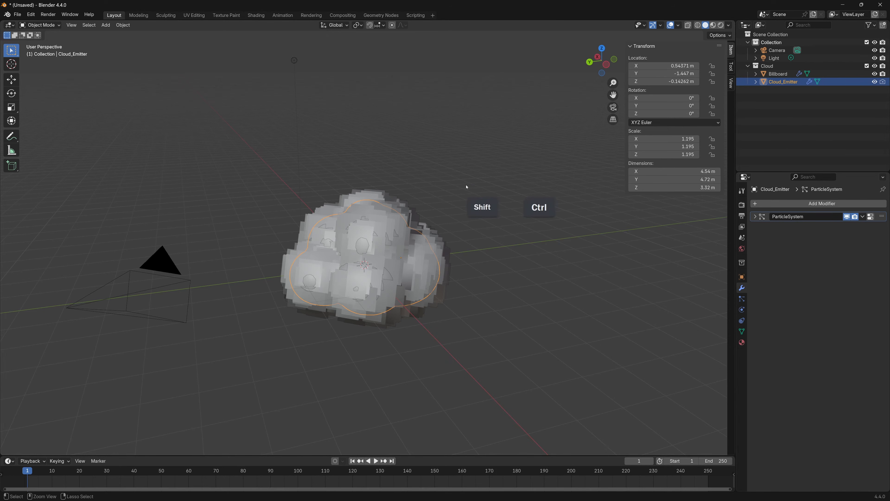
key("ctrl+a")
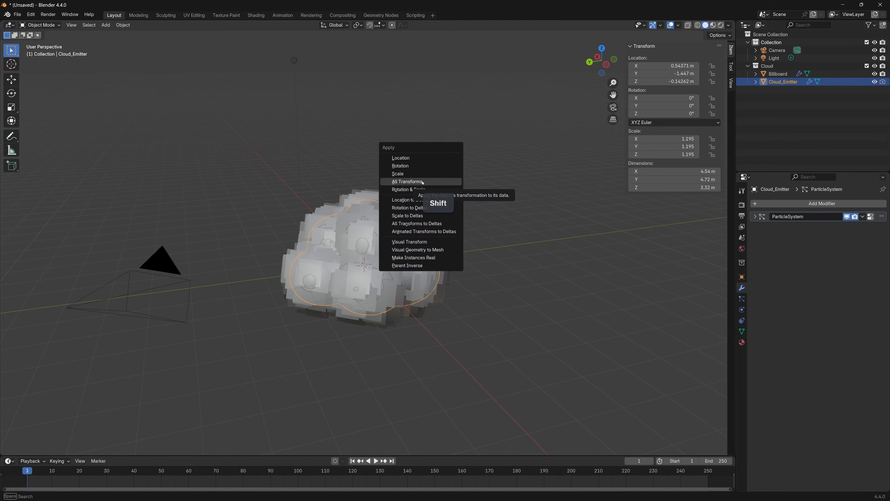
left_click(407, 181)
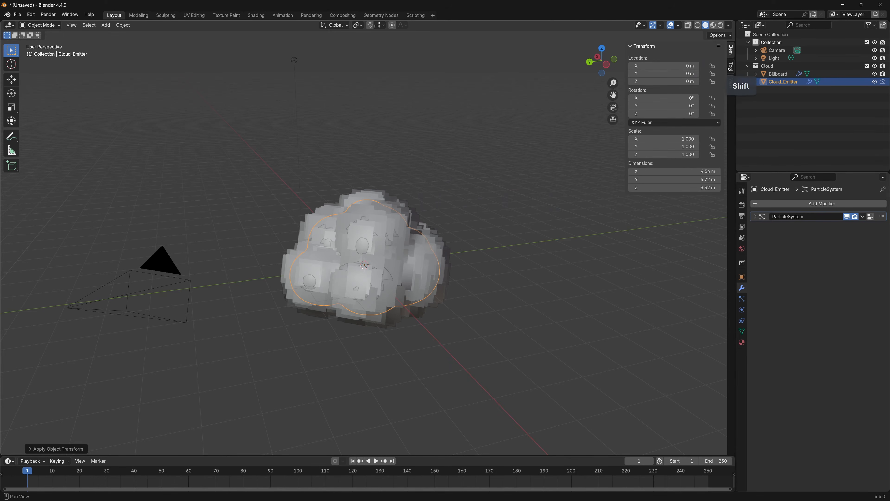
key("h")
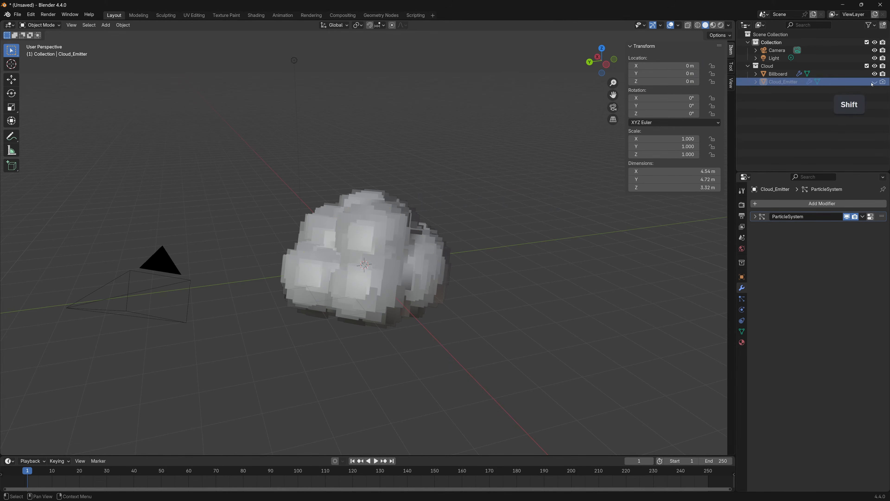
Disable Object Transform for the Cloud_Emitter source in Billboard's DataTransfer modifier
left_click(780, 74)
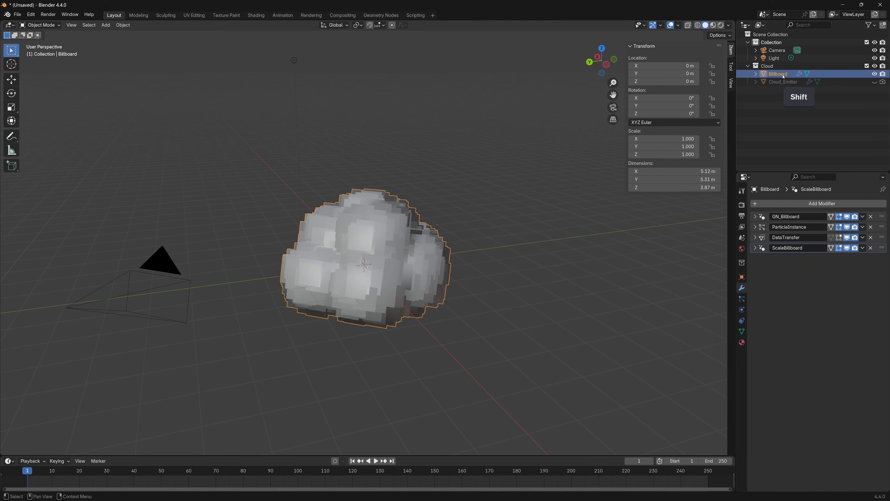
left_click(756, 237)
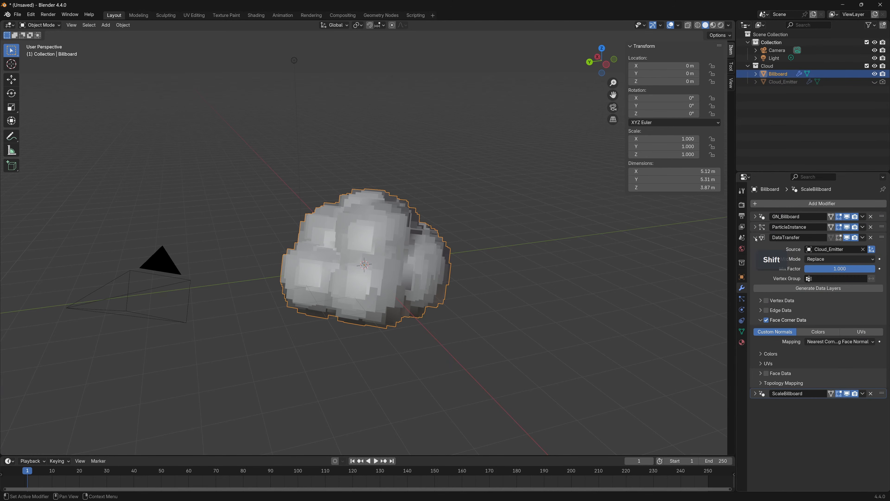
left_click(872, 249)
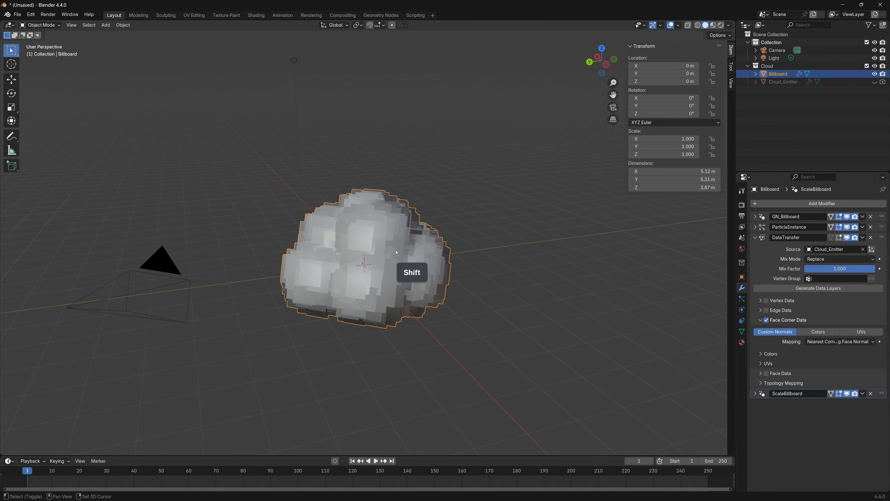
Duplicate Billboard about 4.5 m away and rotate the copy freely to check how its shading behaves
key("shift+d")
left_click(526, 175)
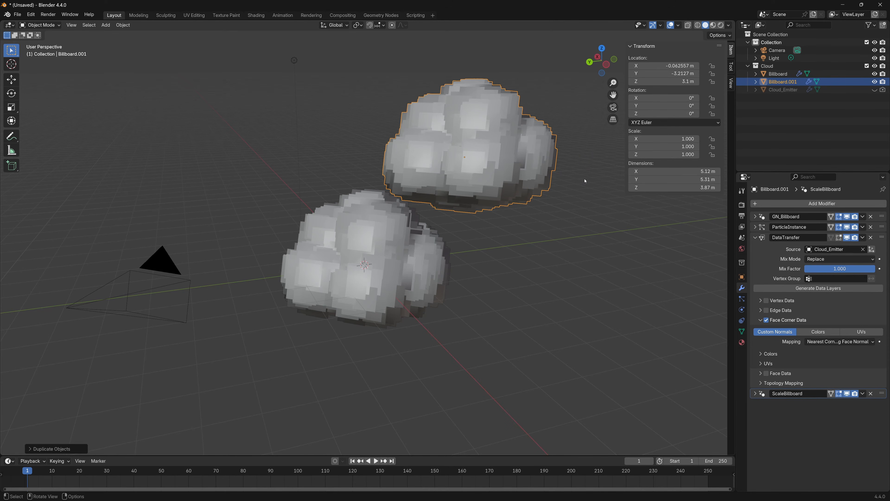
key("r")
key("r")
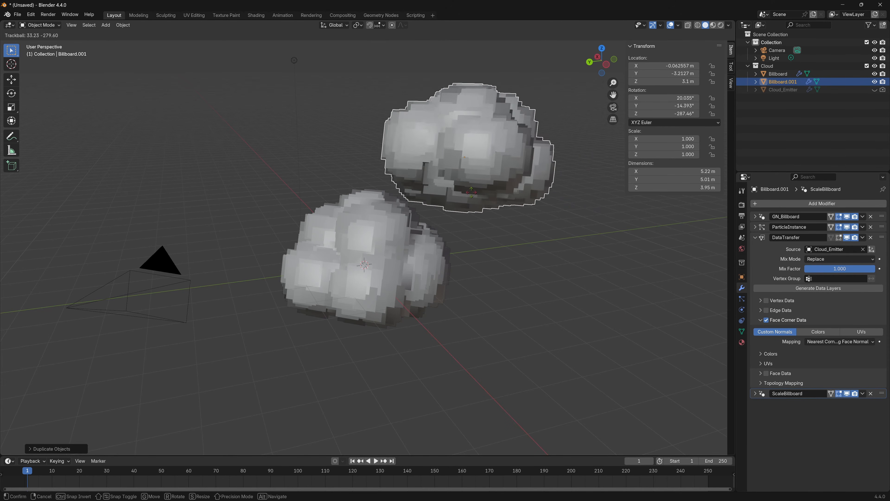
left_click(445, 192)
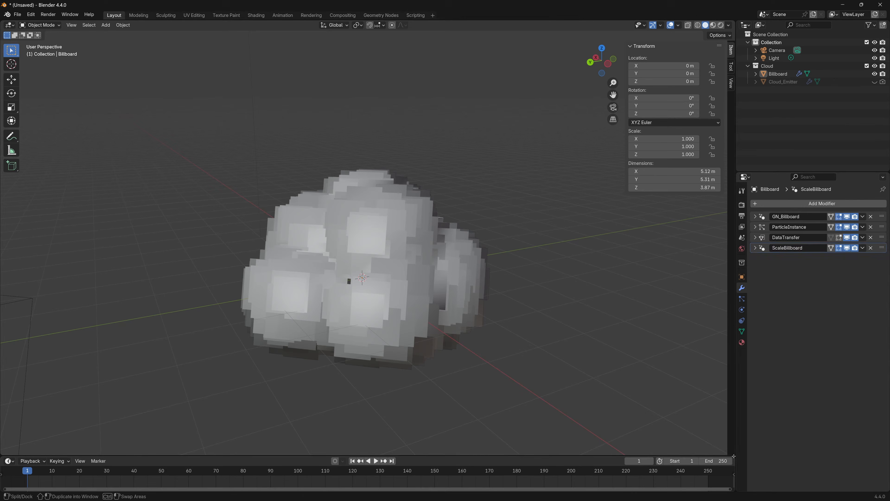
Split the 3D viewport horizontally and turn the lower area into a Shader Editor
left_click_drag(733, 454, 671, 238)
left_click(9, 243)
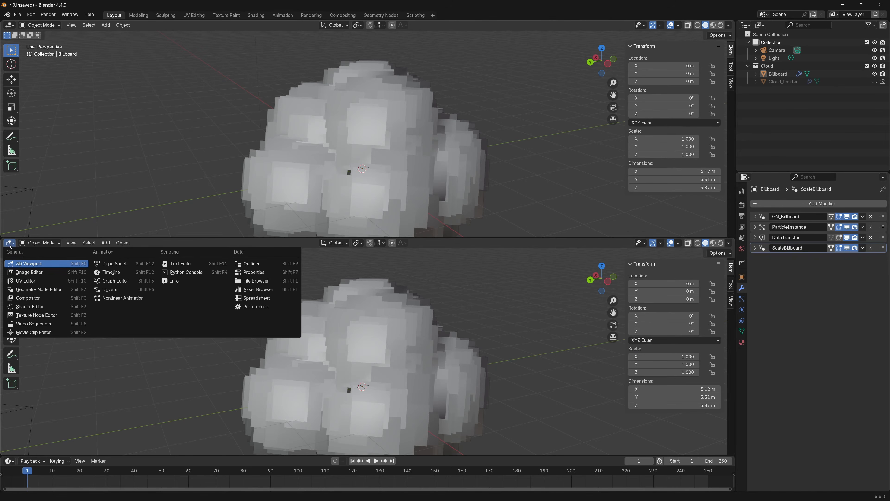
left_click(22, 308)
Create a new material on Billboard and name it Billboard_Cloud
left_click(382, 206)
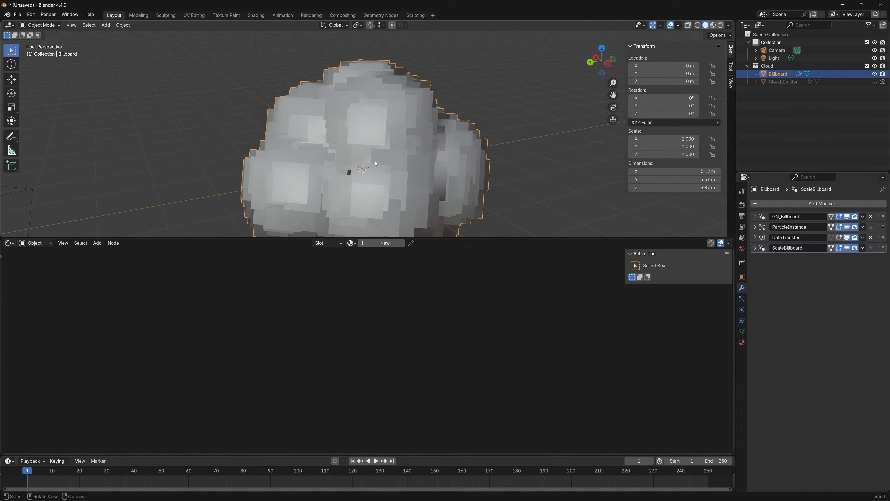
left_click(388, 245)
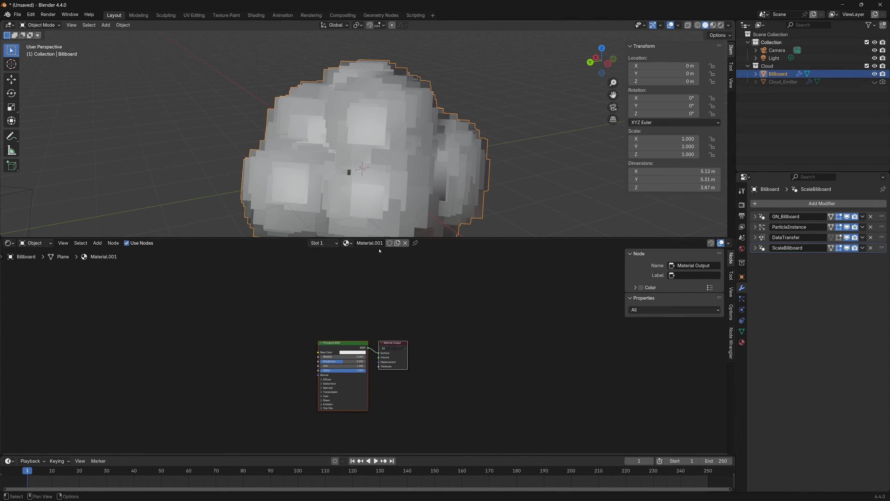
type("Billboard_Cloud")
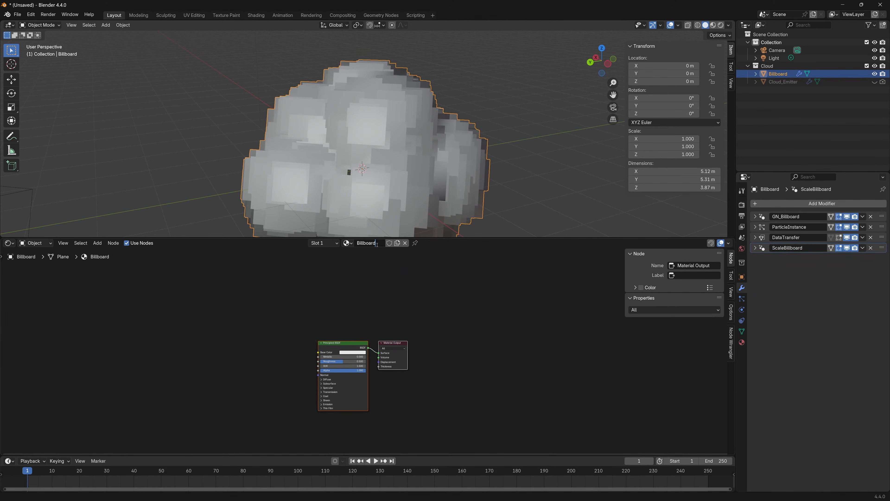
key("Return")
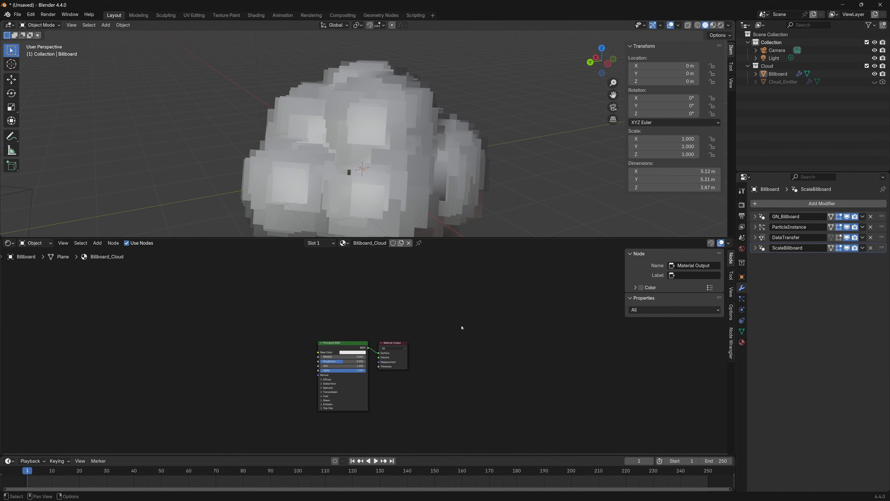
Delete the Principled BSDF node from Billboard_Cloud and show the viewport in Rendered shading
key("Home")
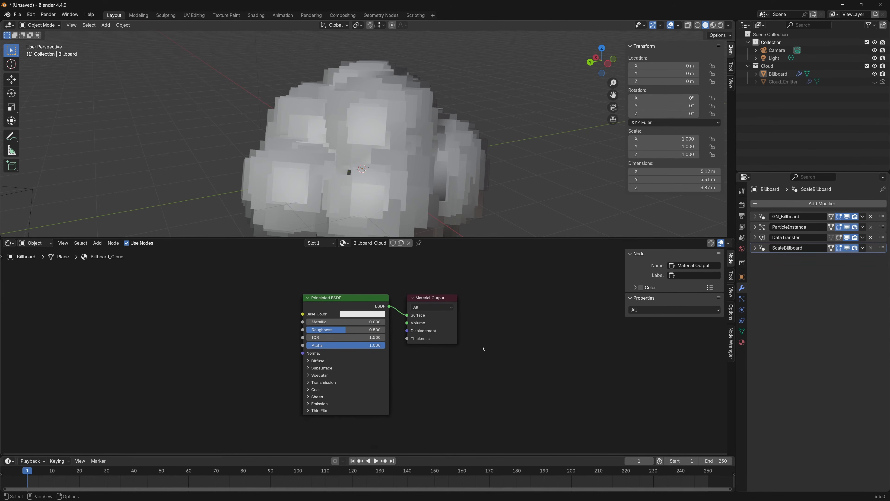
key("x")
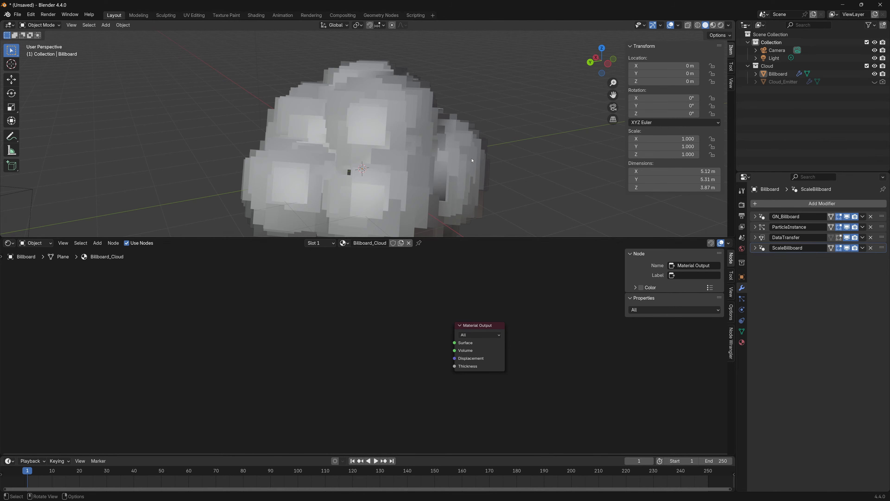
left_click(721, 25)
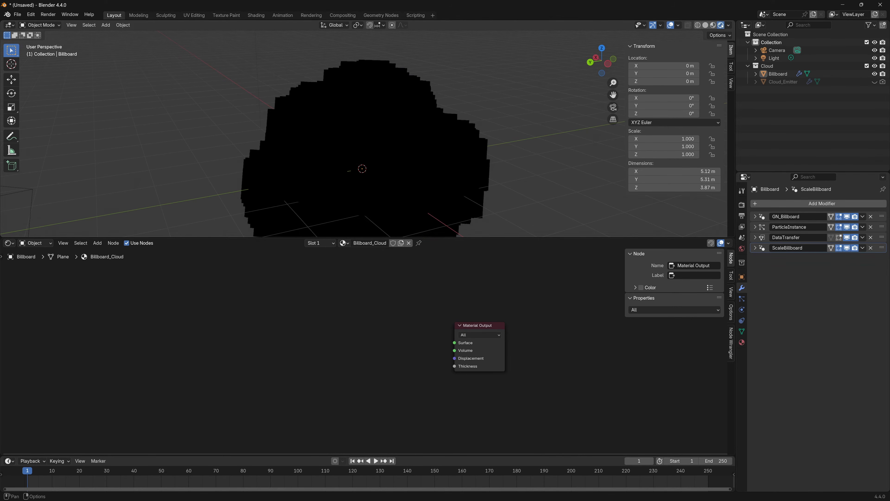
Add a Diffuse BSDF node well before the Material Output in the Billboard_Cloud material
key("shift+a")
left_click(311, 342)
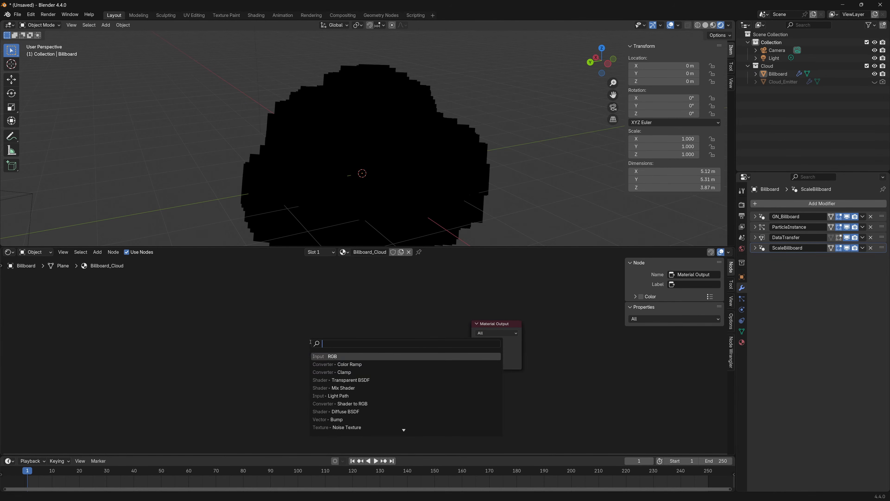
type("diff")
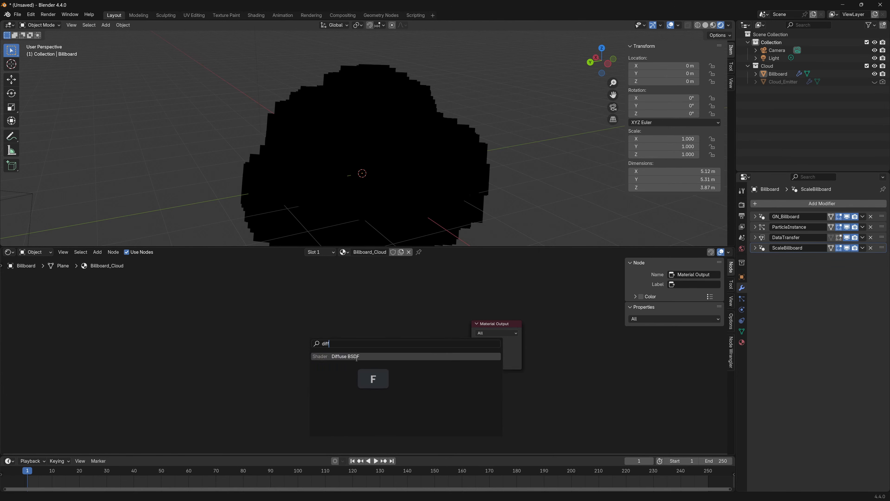
left_click(355, 358)
left_click(146, 331)
Add a Shader to RGB node after the Diffuse BSDF, with the BSDF output feeding its Shader input
key("shift+a")
left_click(257, 335)
type("shader")
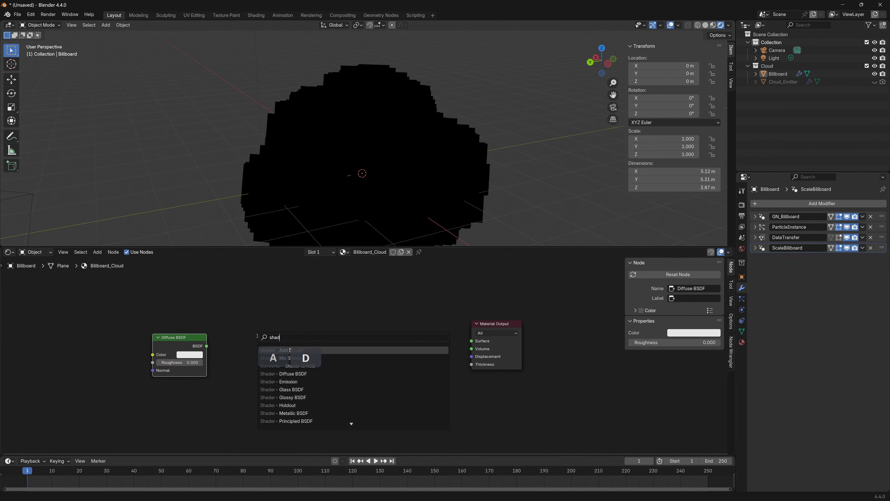
left_click(289, 366)
left_click(217, 332)
Add a Color Ramp, feeding Shader to RGB's Color into its Fac and its Color into the Material Output's Surface
key("shift+a")
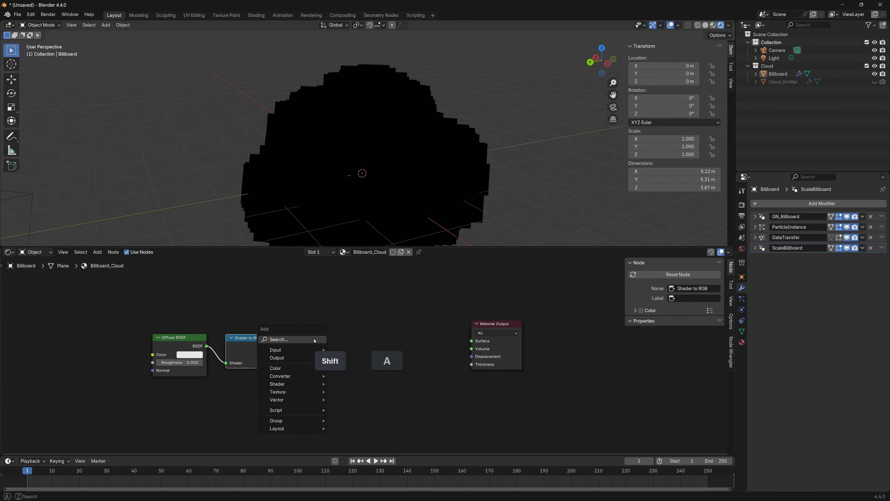
left_click(315, 340)
type("ramp")
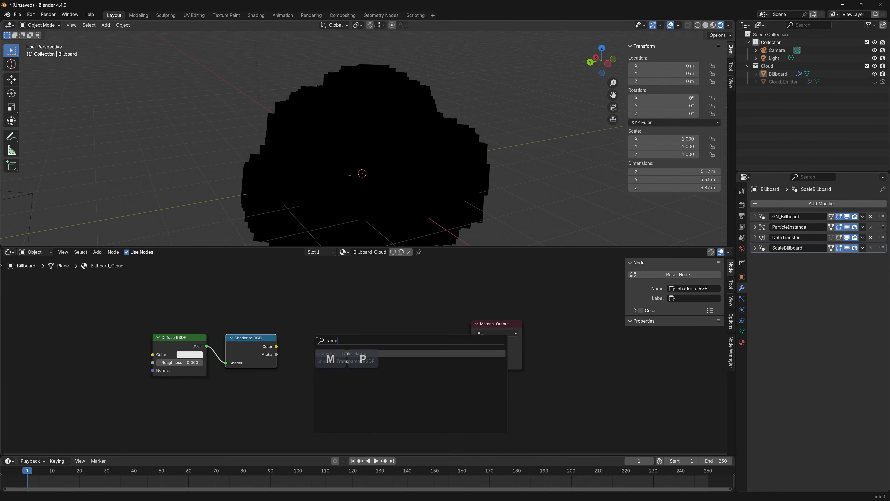
left_click(354, 353)
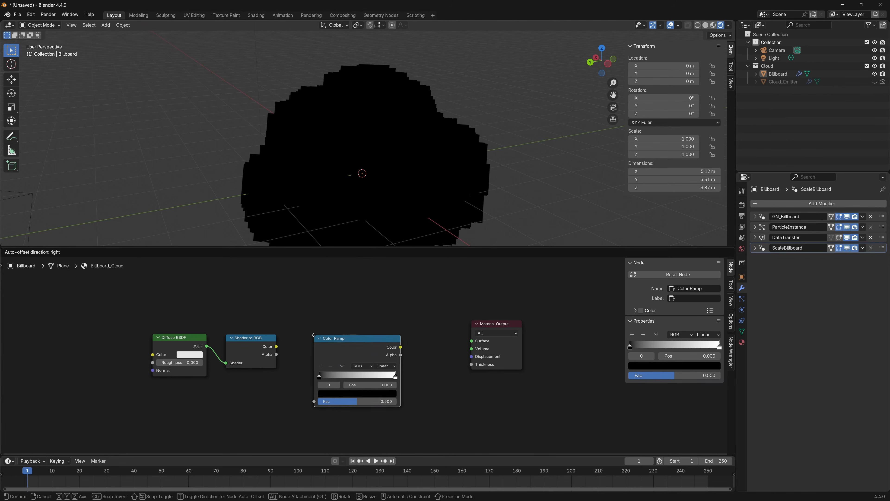
left_click(345, 347)
left_click_drag(276, 346, 306, 391)
left_click_drag(339, 329, 338, 322)
left_click_drag(392, 331, 471, 341)
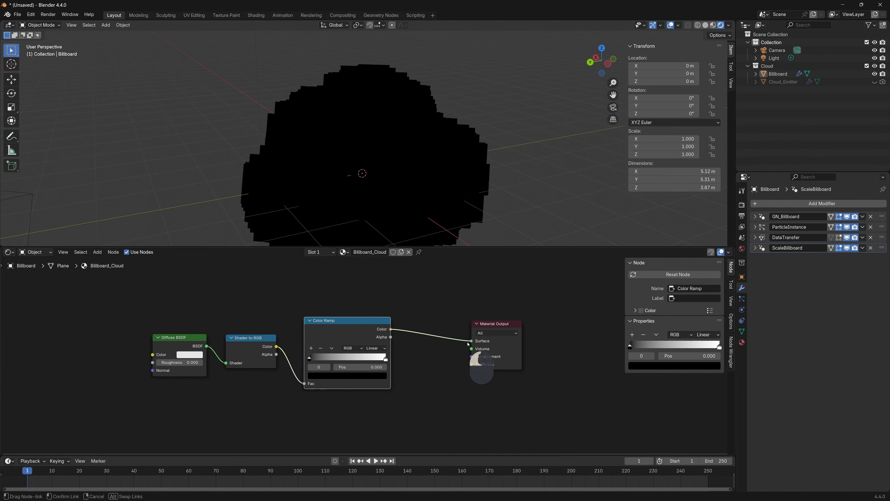
Enlarge the viewport area and move the light to about X 0.84 m, Y -4.08 m, Z 4.37 m
middle_click_drag(295, 174, 241, 157)
middle_click_drag(329, 167, 357, 179)
scroll(297, 184, "down", 2)
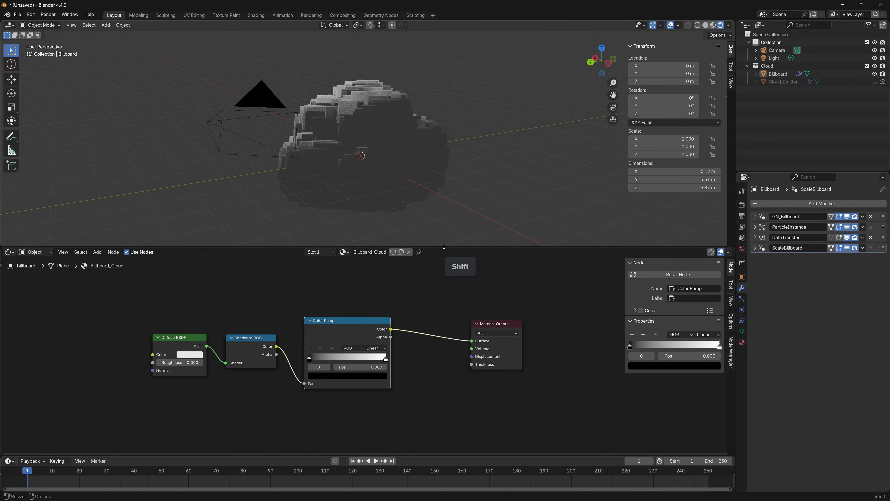
left_click_drag(436, 246, 436, 300)
mouse_move(436, 225)
middle_mouse_down("shift")
mouse_move(433, 236)
mouse_move(434, 227)
middle_mouse_up("shift")
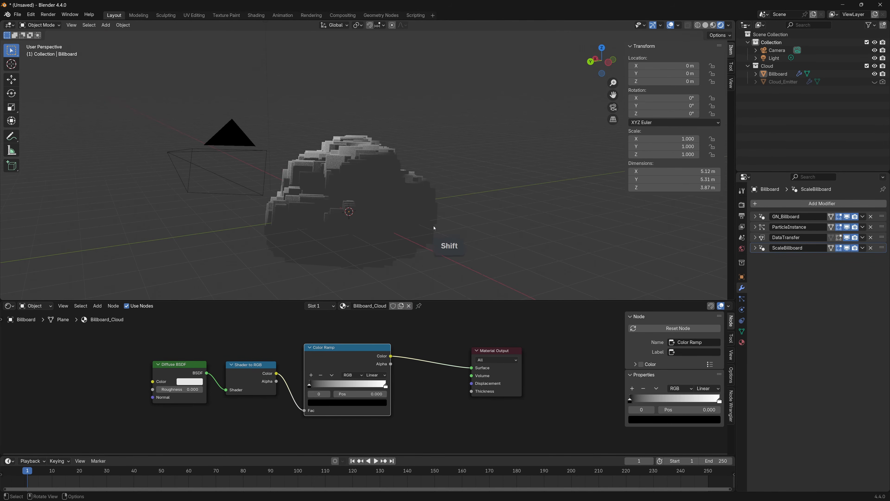
left_click(777, 61)
scroll(421, 154, "down", 3)
key("g")
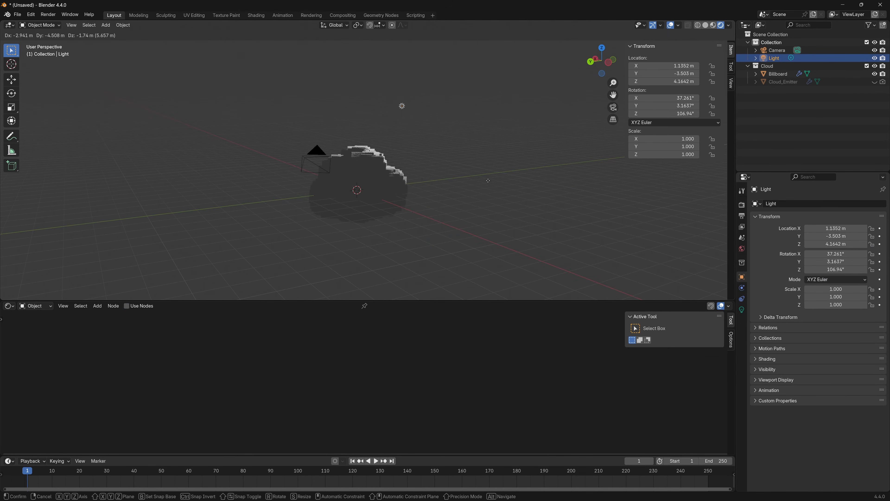
left_click(483, 187)
scroll(483, 187, "up", 4)
Change the light's type to Sun and set its Strength to 1
left_click(742, 310)
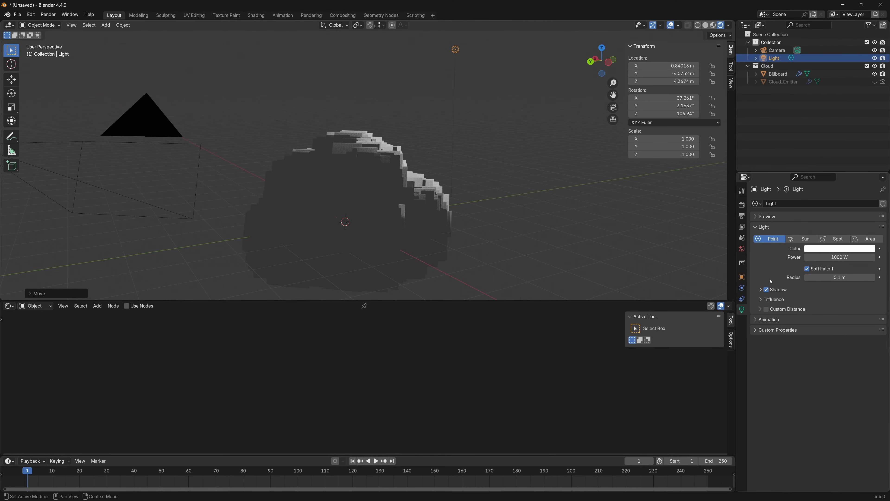
left_click(806, 239)
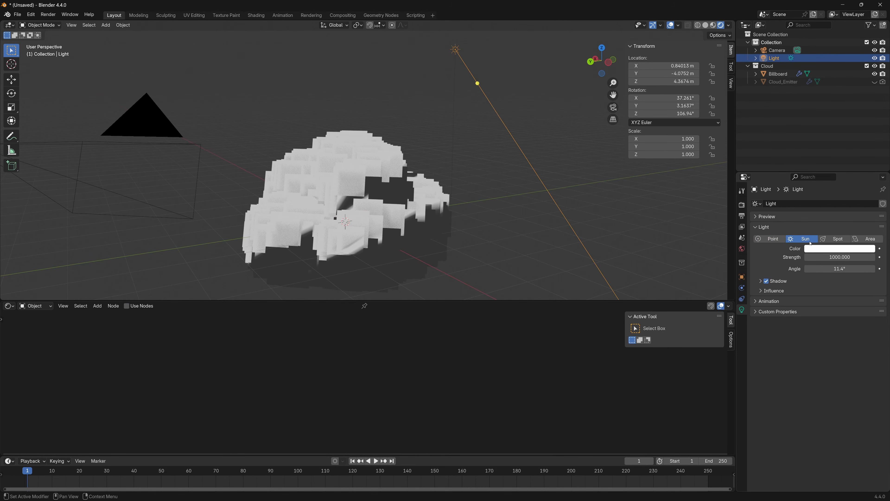
left_click(844, 257)
type("1")
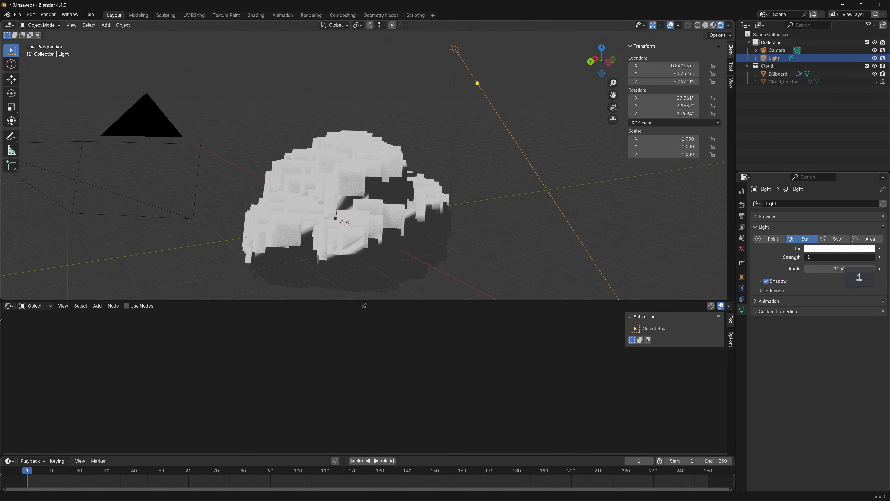
key("Return")
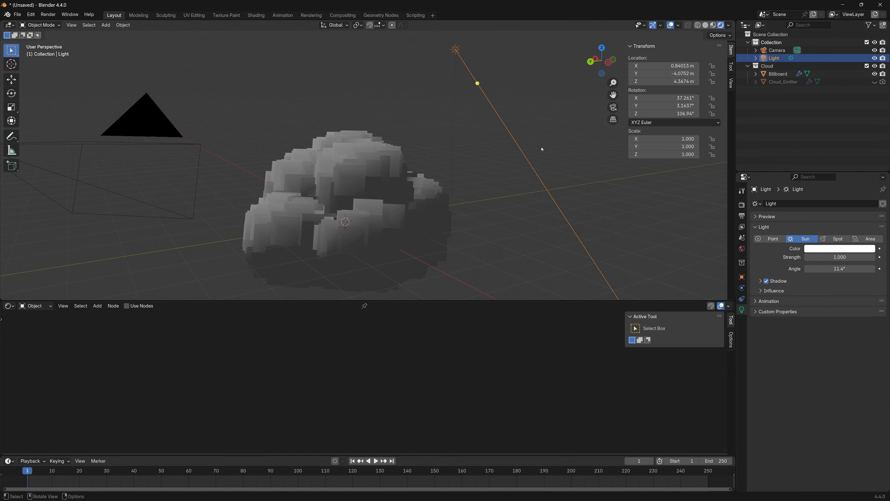
Rotate the sun light freely to about X 29.3°, Y 14.5°, Z -72.9° so it lights the cloud diagonally from above
middle_click_drag(542, 147, 470, 154)
key("r")
key("r")
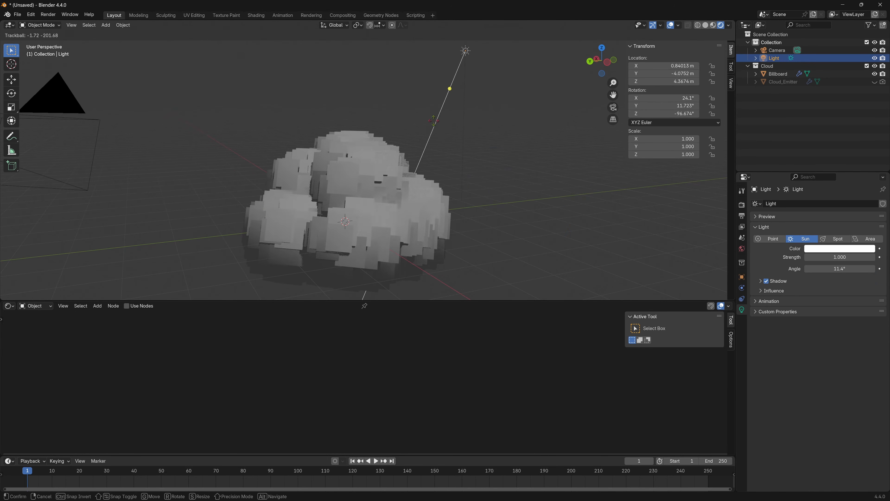
left_click(434, 139)
middle_click_drag(435, 139, 503, 156)
key("r")
key("r")
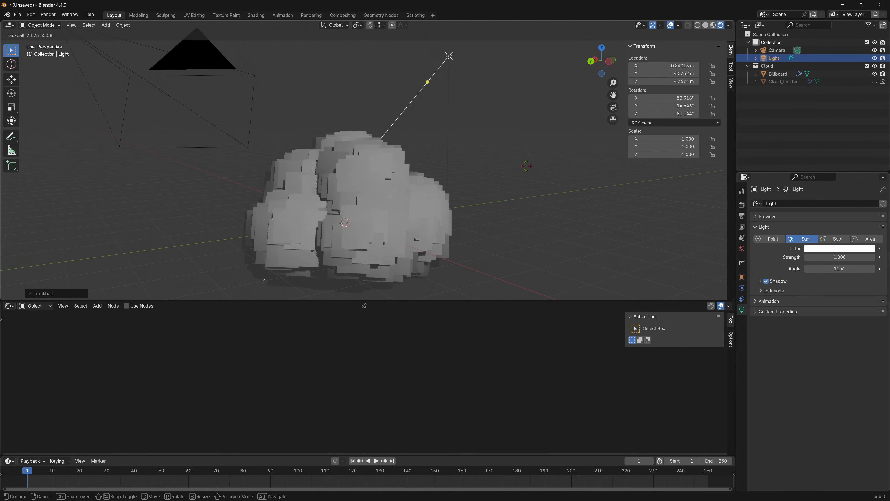
left_click(511, 163)
key("r")
key("r")
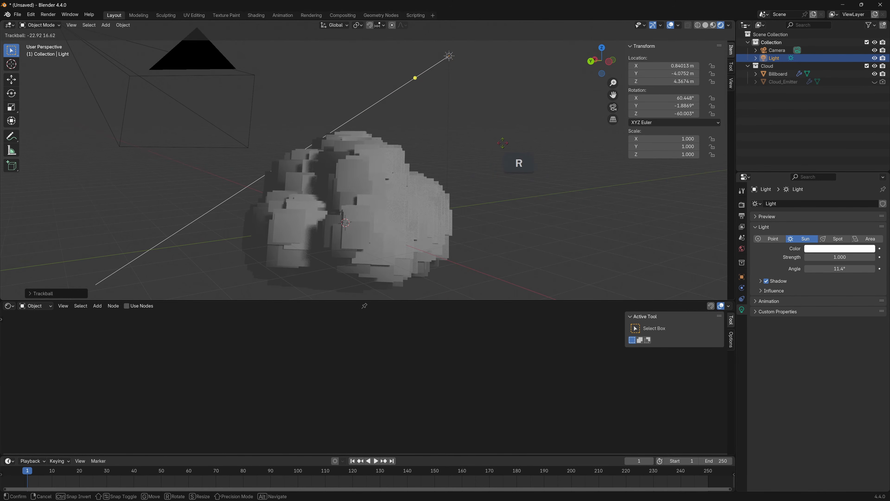
left_click(463, 162)
middle_click_drag(462, 162, 489, 124, "shift")
middle_click_drag(374, 169, 360, 157)
scroll(363, 158, "up", 1)
scroll(361, 157, "down", 1)
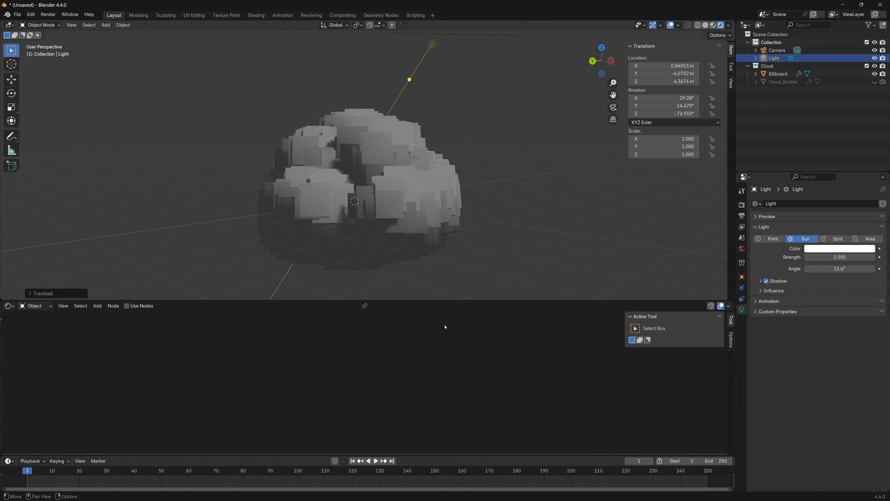
Make the node editor area slightly taller, show Billboard's material nodes, and nudge the Color Ramp toward the Material Output
left_click_drag(439, 301, 441, 288)
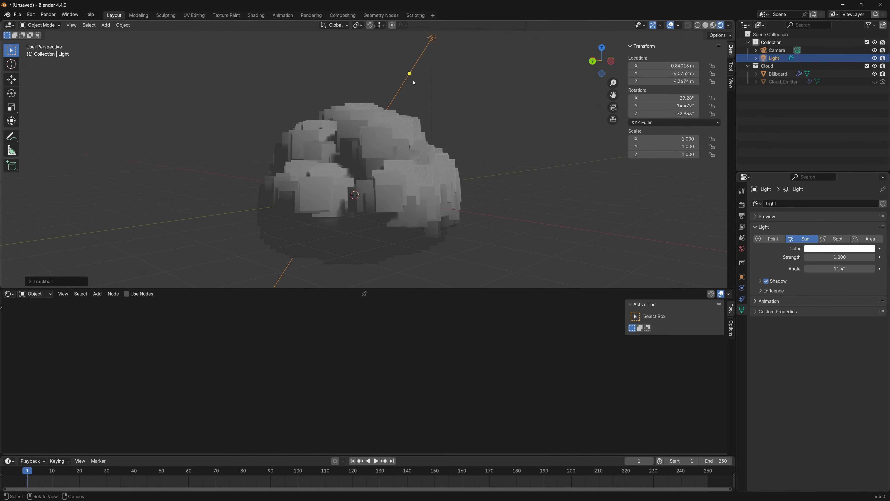
left_click(397, 176)
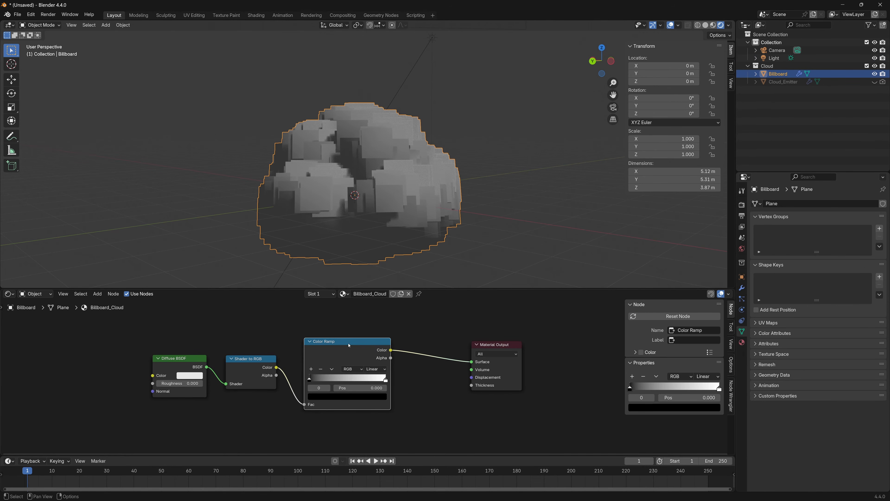
left_click_drag(349, 345, 358, 350)
left_click(392, 319)
left_click(485, 271)
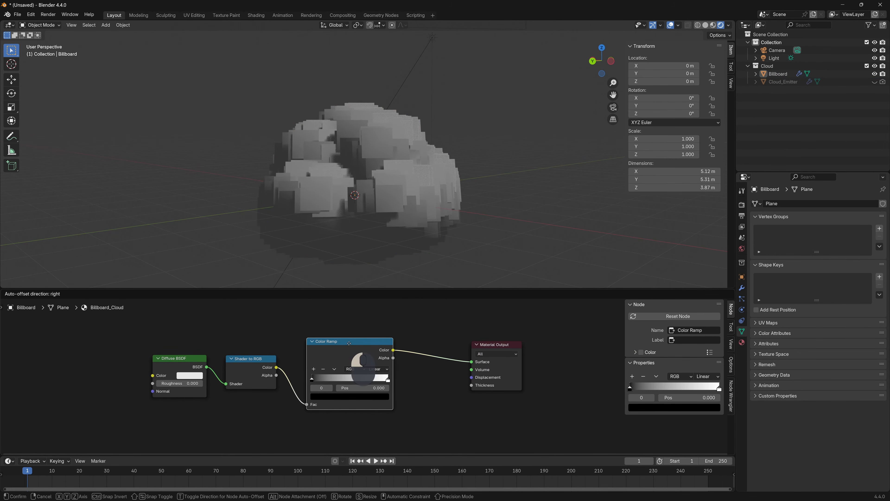
Move the Color Ramp's white stop to 0.358 and set its color to hex #DDDCC2FF
left_click_drag(389, 381, 325, 383)
scroll(359, 378, "up", 3)
left_click(344, 410)
key("ctrl+v")
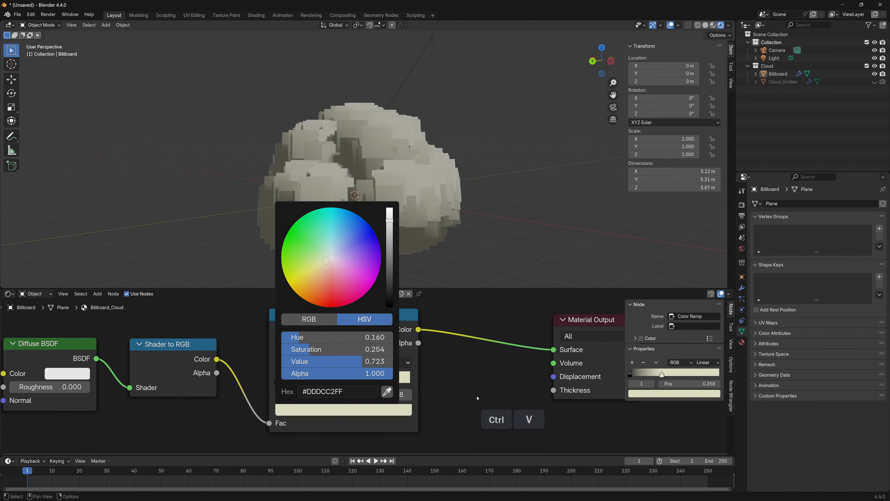
Recolor the Color Ramp's black stop at position 0 with the copied muted teal hex color
key("ctrl+c")
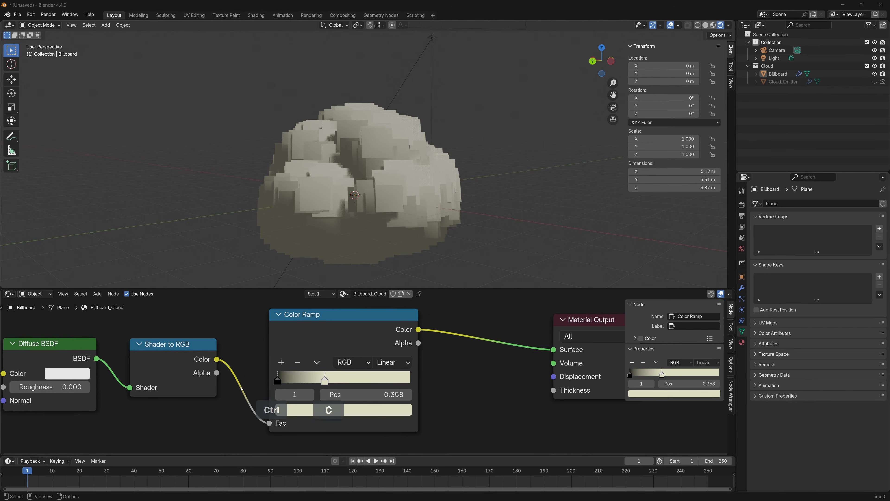
left_click(278, 381)
left_click(296, 410)
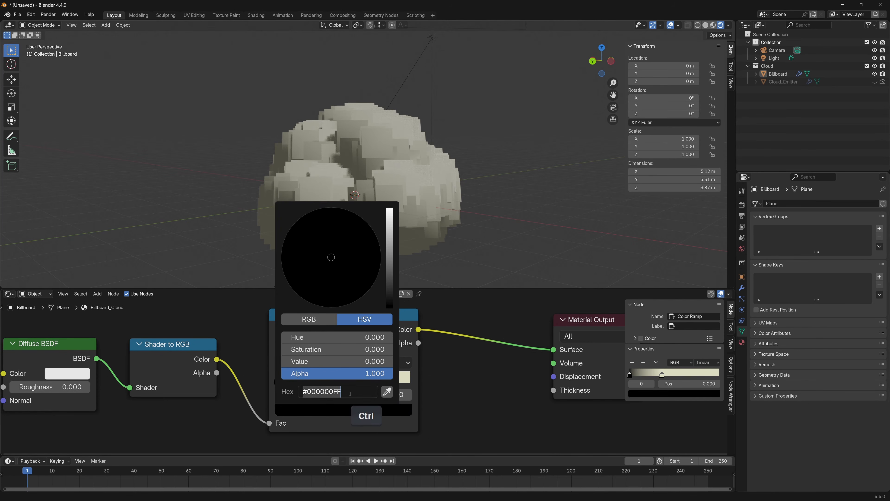
key("ctrl+v")
key("Return")
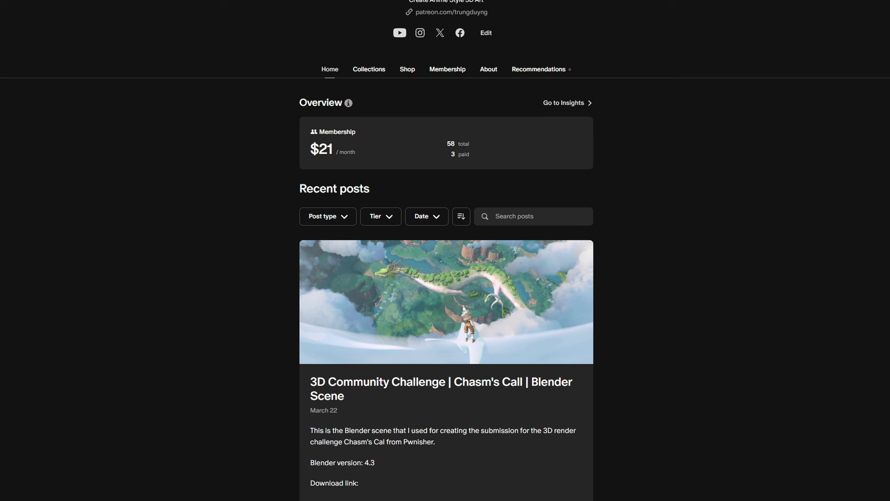
Browse the creator page's recent Blender scene posts and preview the PonyoAndSosuke fan art scene in rendered shading
scroll(445, 250, "down", 9)
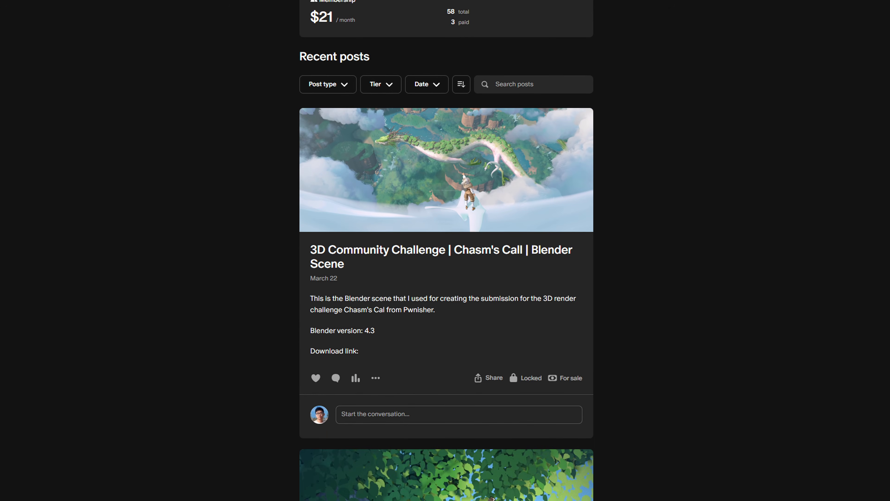
scroll(445, 250, "down", 15)
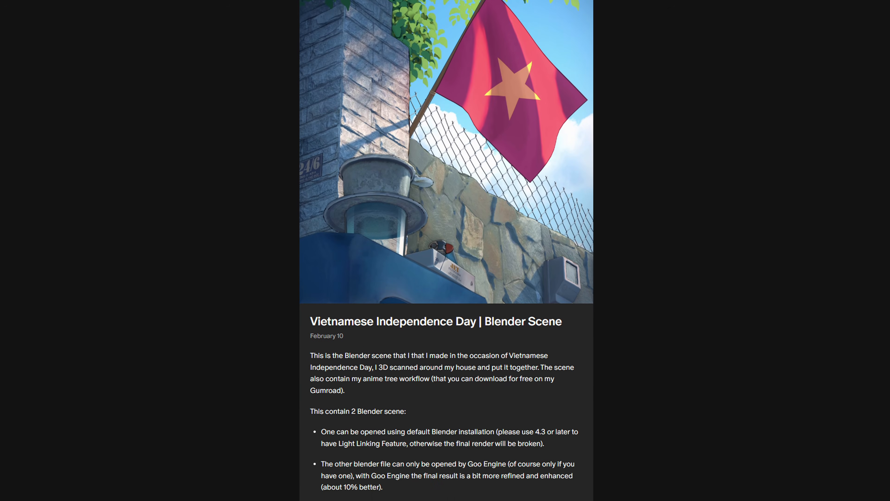
scroll(445, 250, "down", 13)
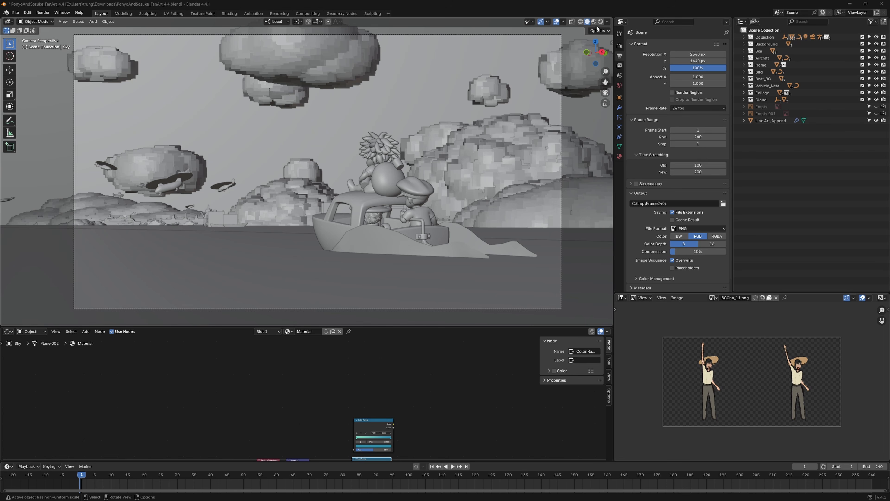
left_click(600, 22)
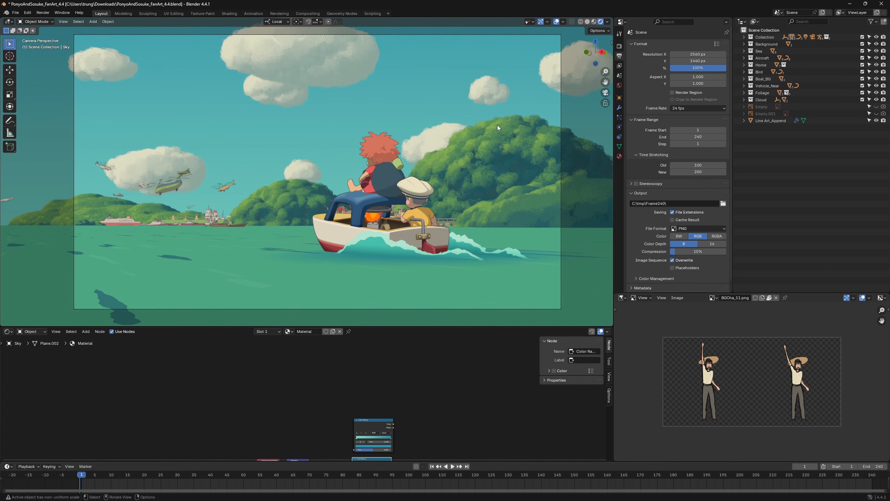
middle_click_drag(379, 180, 367, 198)
key("Return")
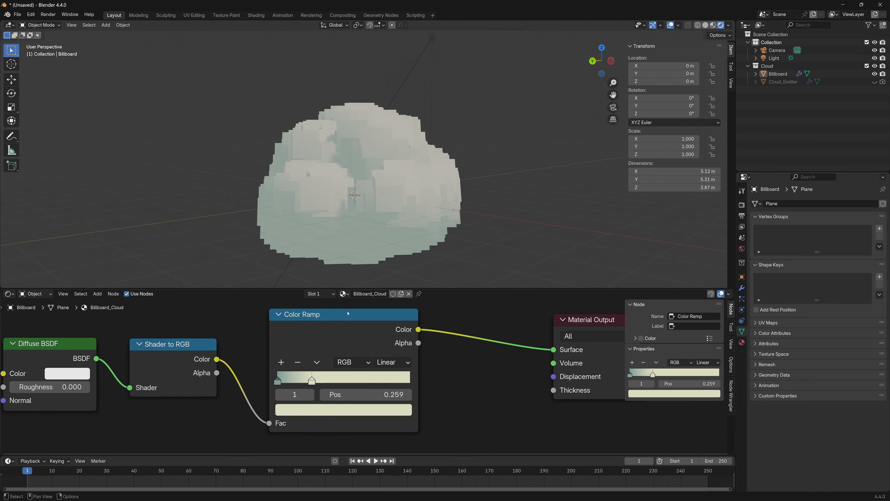
Move the Color Ramp's cream stop to 0.259 and set the scene's color management View Transform to Standard
left_click_drag(359, 333, 368, 333)
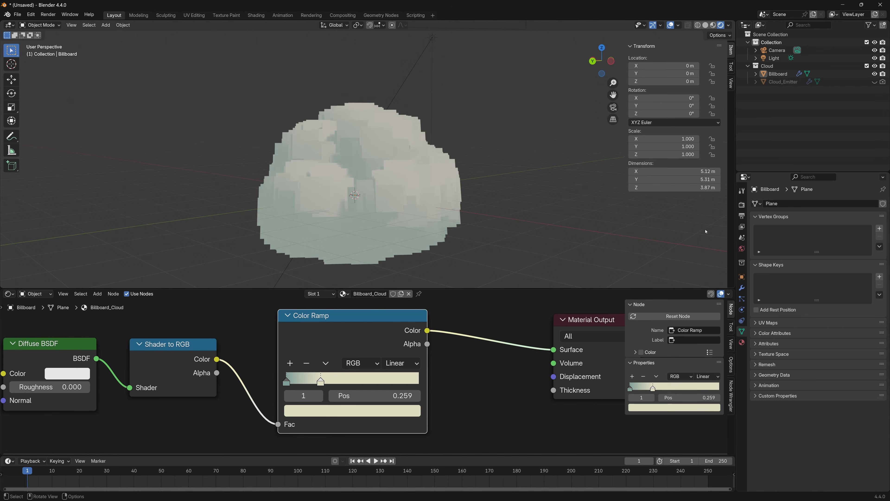
left_click(742, 205)
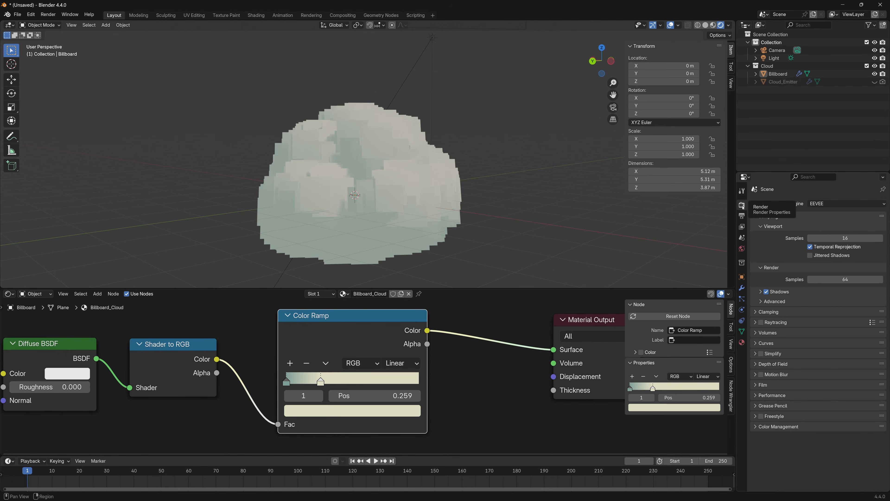
left_click(756, 427)
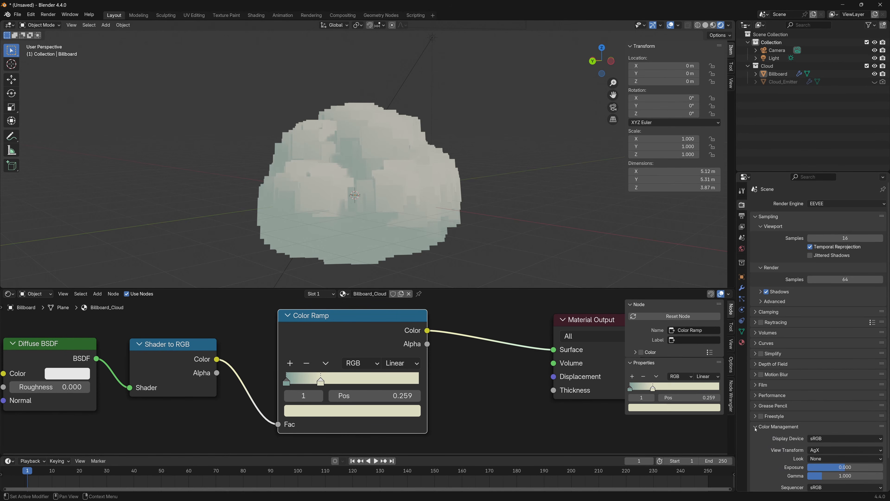
scroll(806, 433, "down", 1)
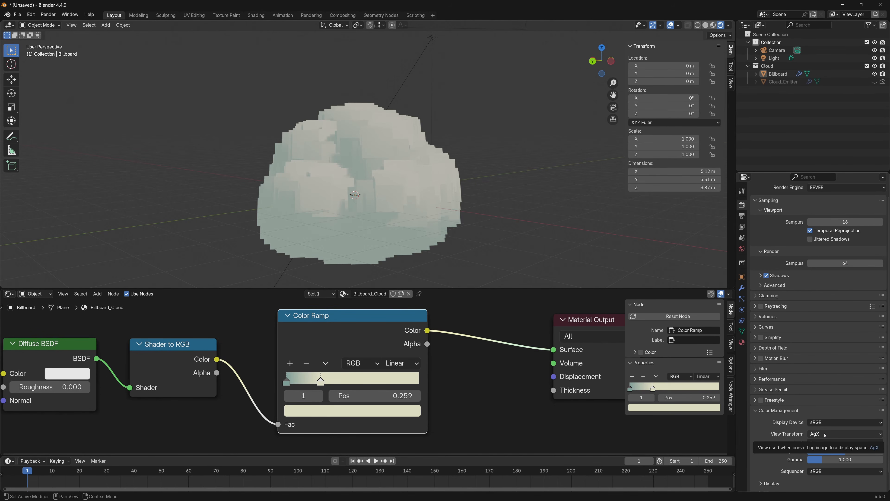
left_click(825, 435)
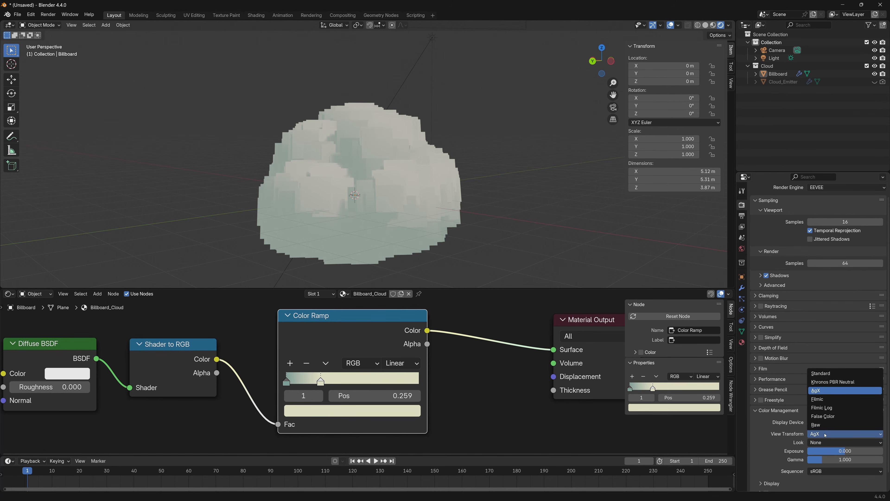
left_click(828, 373)
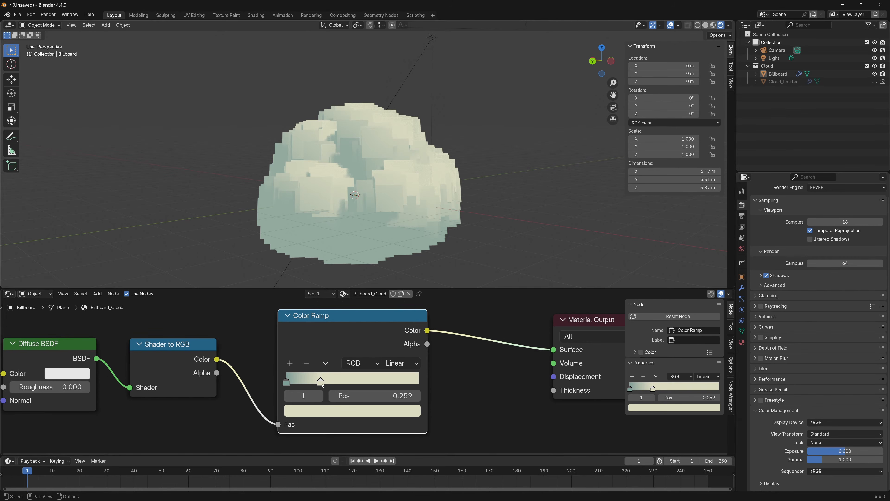
Set the Color Ramp's cream stop to 0.280, make the viewport taller, and examine the shadows between the billboards up close
left_click_drag(323, 385, 326, 385)
left_click_drag(479, 289, 479, 312)
middle_click_drag(351, 224, 399, 244)
scroll(420, 185, "up", 2)
middle_click_drag(415, 177, 399, 179, "shift")
scroll(392, 168, "up", 3)
middle_click_drag(373, 123, 315, 195, "shift")
scroll(393, 189, "up", 1)
scroll(327, 158, "up", 1)
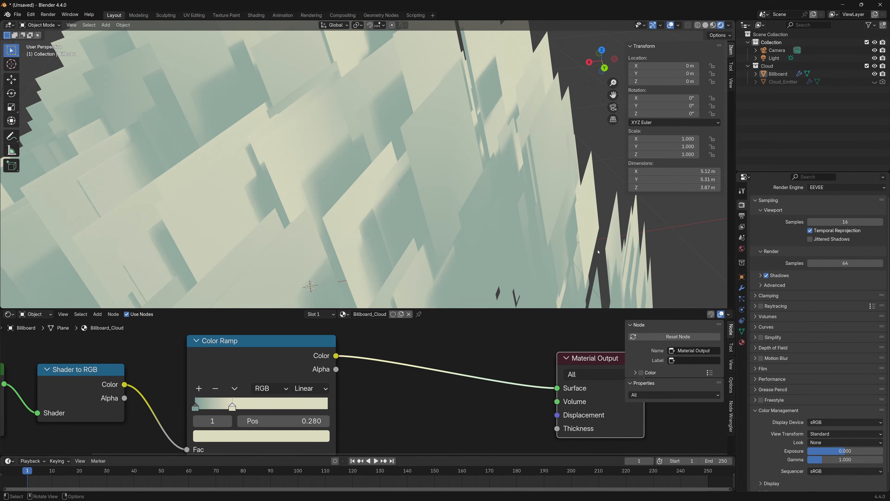
Select Billboard, show its material's surface settings, and give the node editor more height
left_click(599, 252)
left_click(742, 342)
scroll(778, 411, "down", 1)
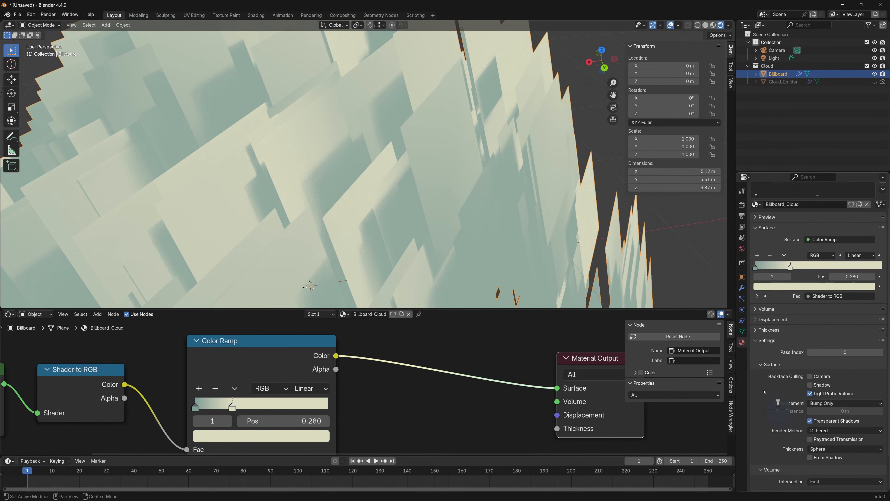
middle_click_drag(452, 242, 440, 243)
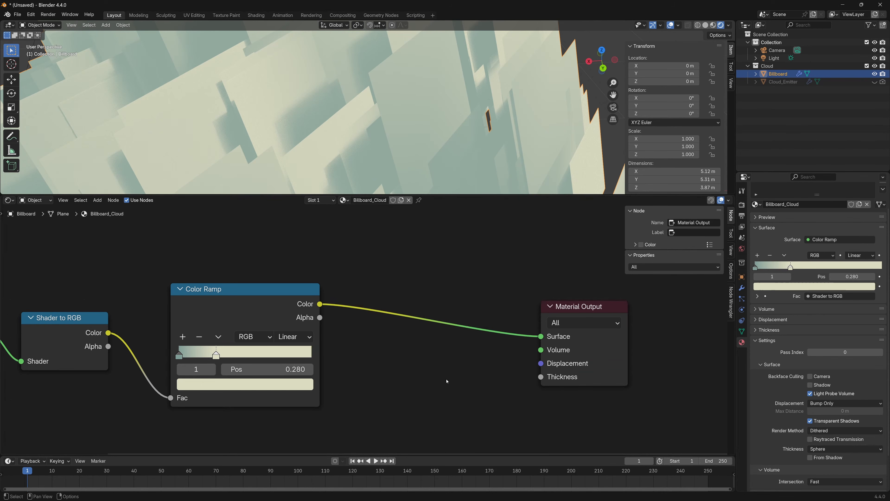
Add a Light Path node beside the Color Ramp and make room before the Material Output
key("shift+a")
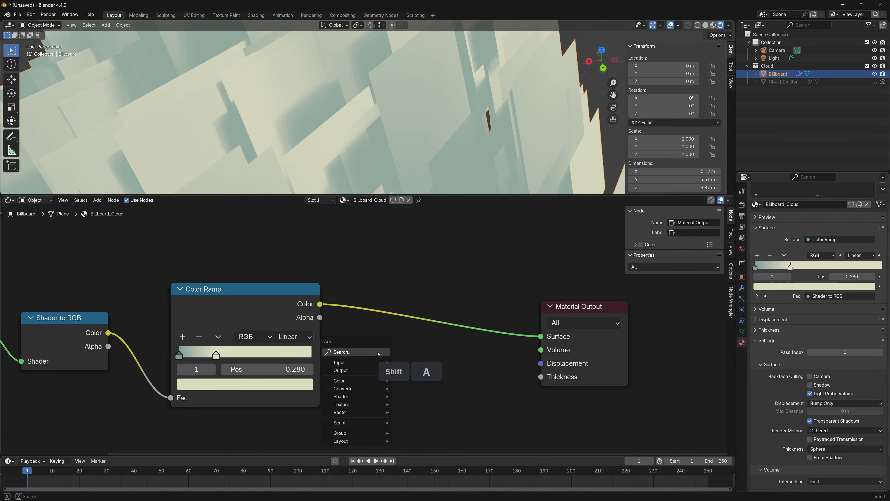
type("light")
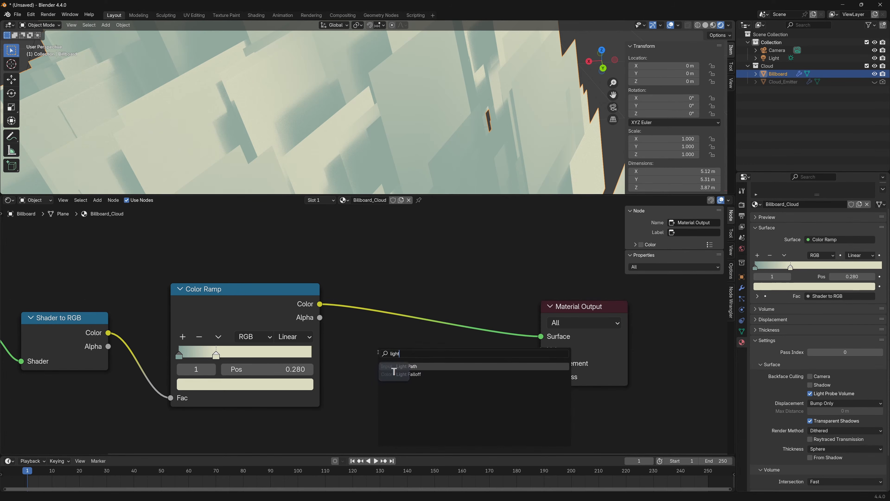
key("Return")
left_click(360, 353)
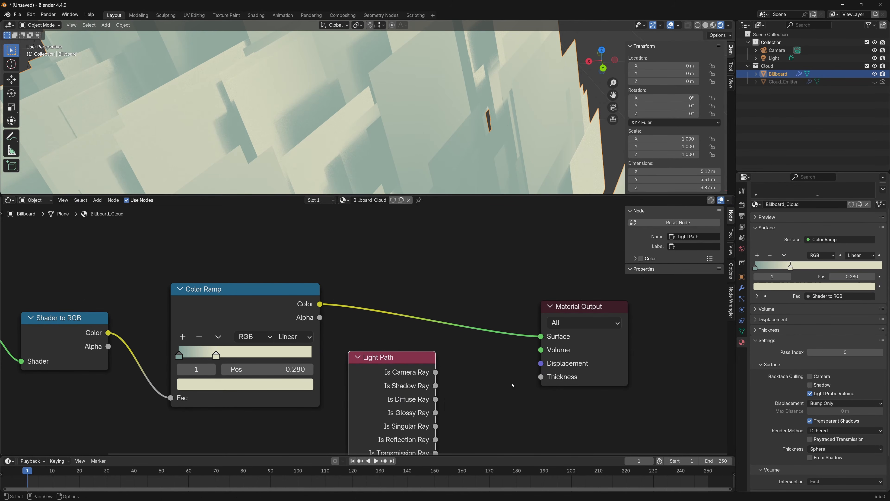
middle_click_drag(361, 354, 222, 354)
left_click_drag(438, 303, 602, 302)
Add a Mix Shader node on the link between the Color Ramp and the Material Output's Surface input
key("shift+a")
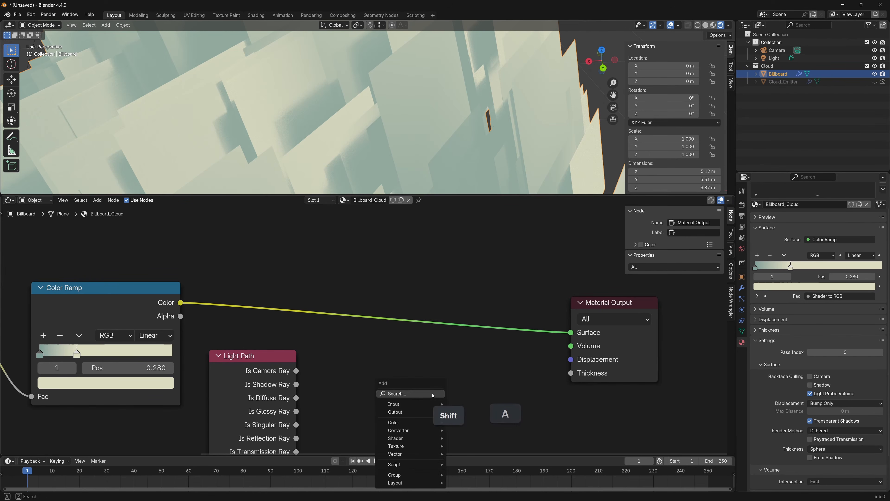
type("mix")
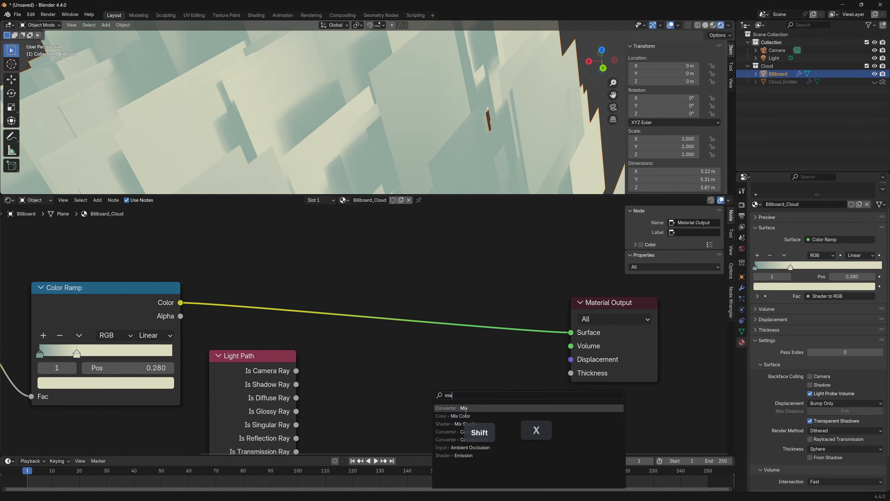
key("Return")
left_click(410, 346)
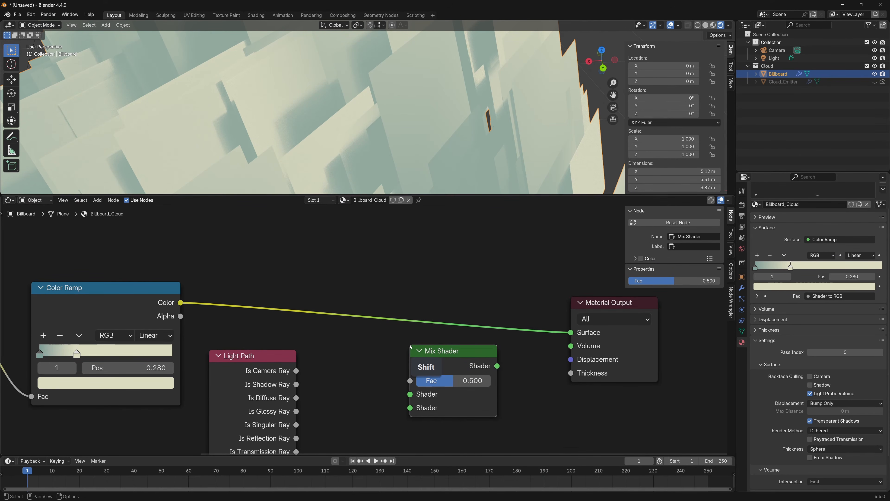
left_click_drag(486, 350, 484, 299)
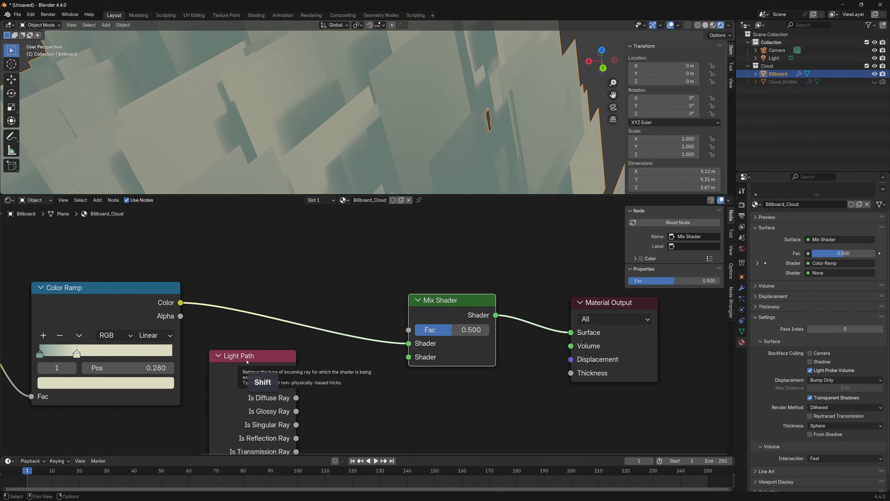
Connect Light Path's Is Shadow Ray output to the Mix Shader's Fac and move the Light Path node higher
middle_click_drag(316, 387, 332, 390, "shift")
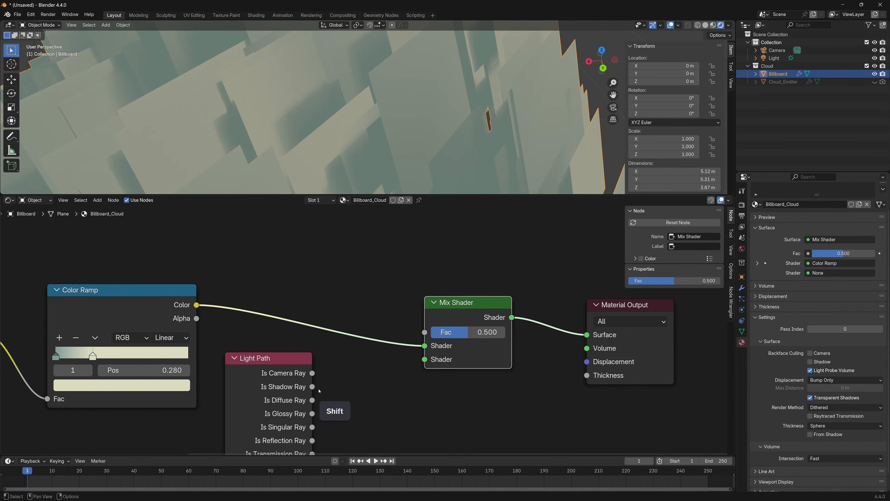
left_click_drag(313, 386, 425, 332)
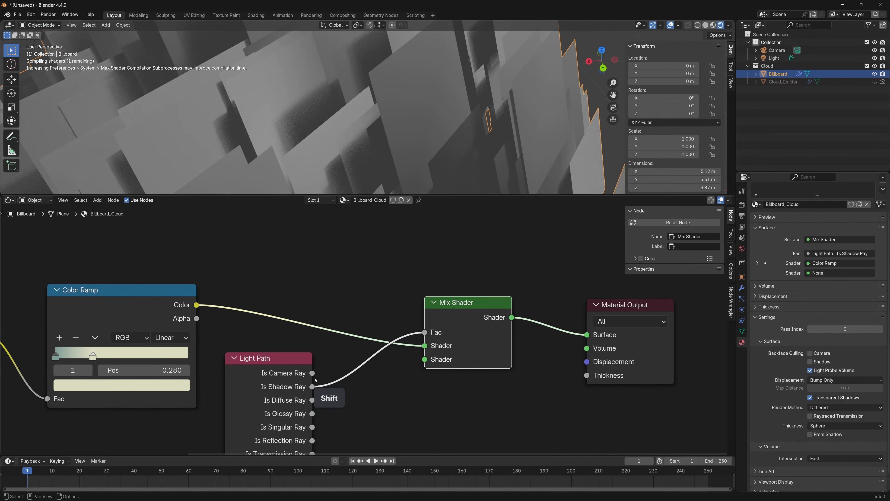
scroll(348, 385, "down", 2)
left_click_drag(326, 355, 321, 286)
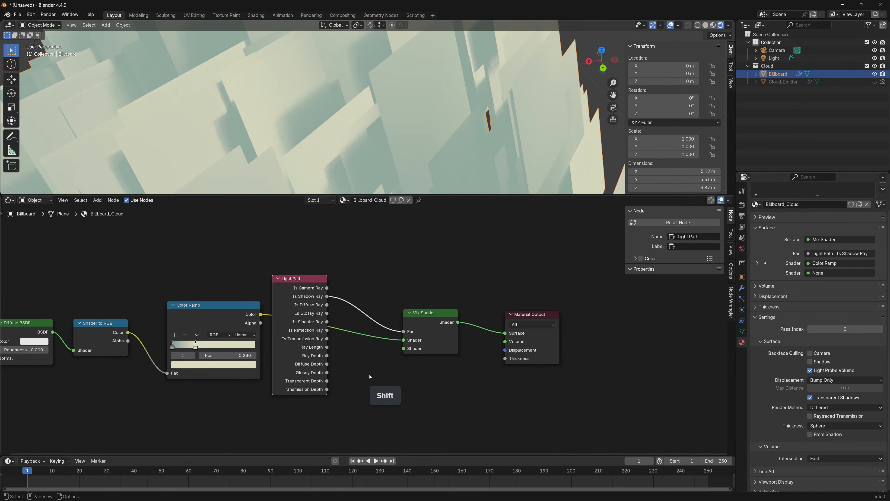
Add a Transparent BSDF node and connect it to the Mix Shader's second Shader input
key("shift+a")
type("trans")
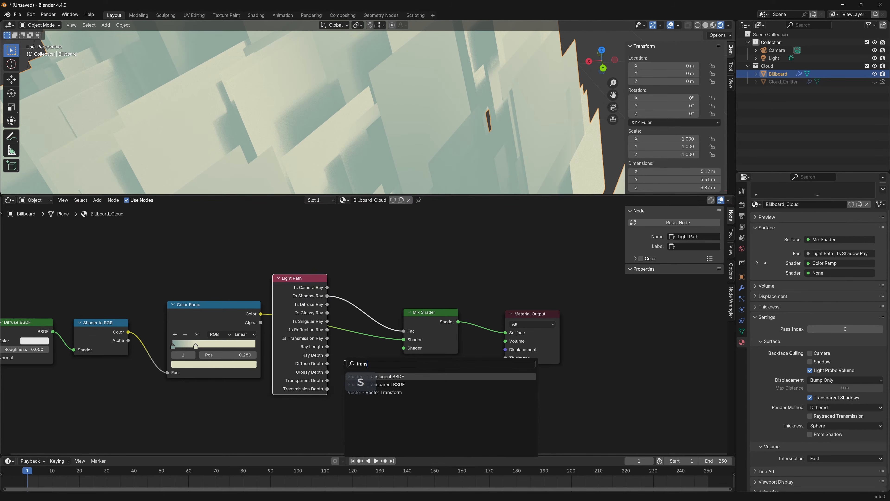
left_click(390, 385)
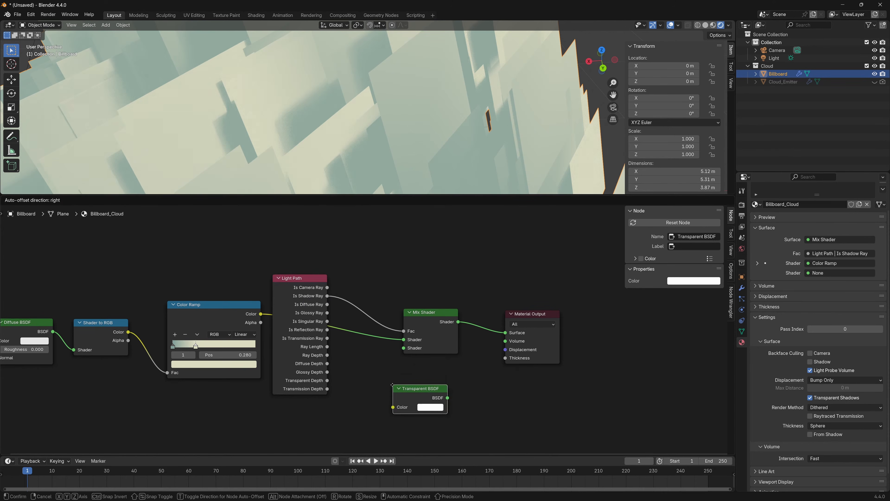
left_click(335, 359)
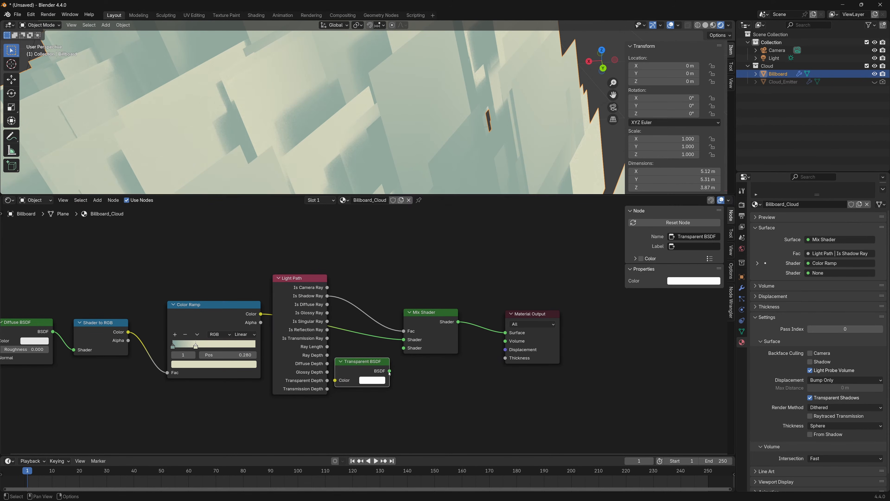
left_click_drag(389, 371, 404, 348)
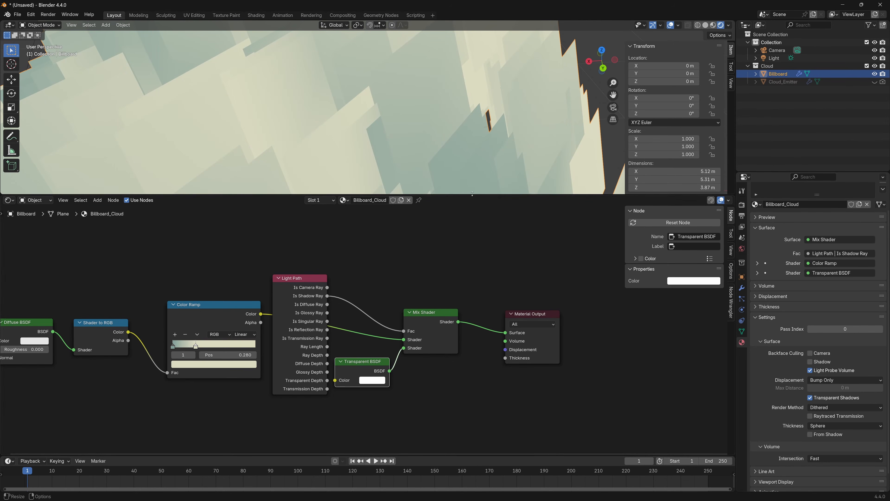
Enlarge the viewport to check the cloud's shading from farther out, and tidy the Material Output closer to the Mix Shader
left_click_drag(472, 194, 477, 286)
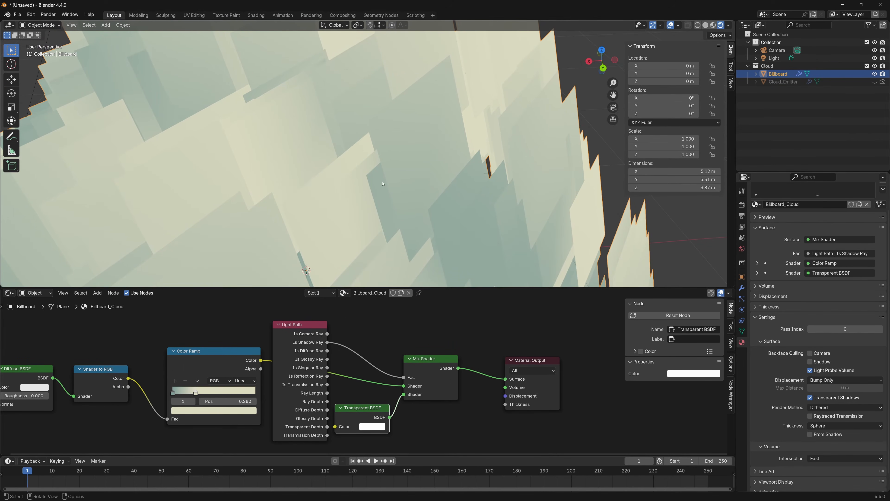
middle_click_drag(383, 183, 412, 113)
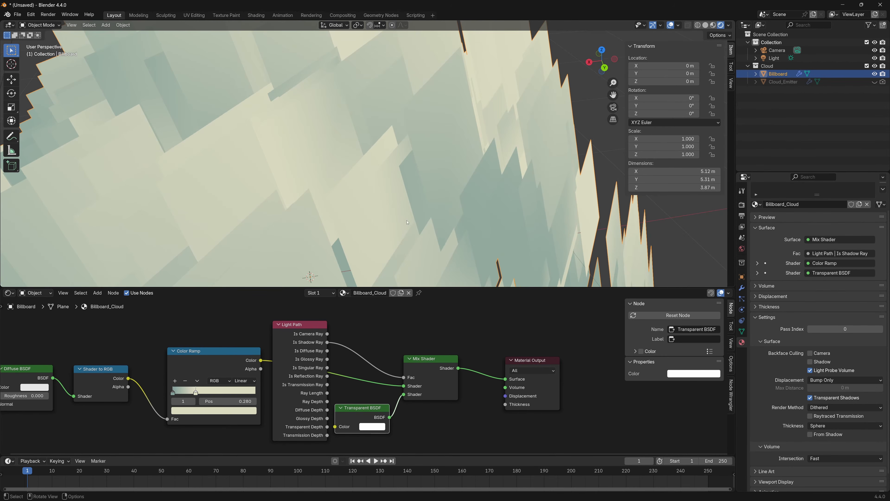
scroll(407, 222, "down", 8)
middle_click_drag(405, 225, 370, 212)
scroll(370, 211, "up", 1)
left_click_drag(524, 360, 523, 359)
left_click_drag(523, 358, 517, 352)
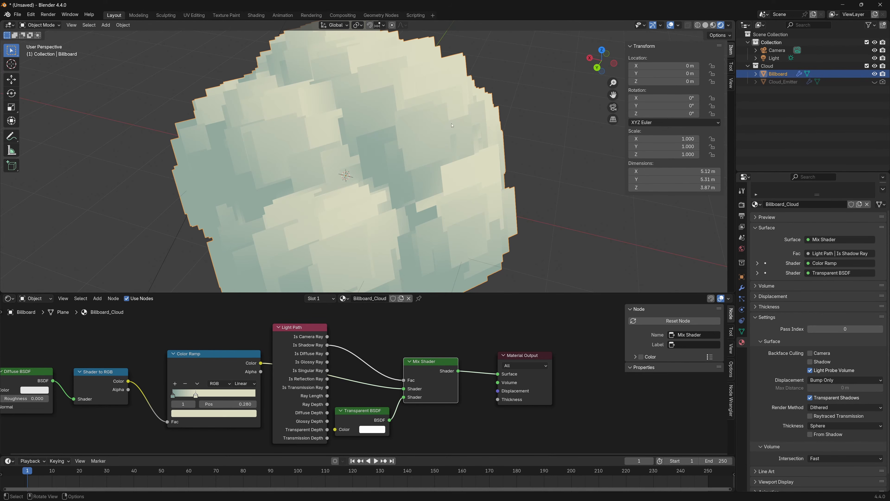
Check the Foliage_Mask.png brush mask in the image viewer, and add it to Blender as an Image Texture node below the Color Ramp
key("alt+Tab")
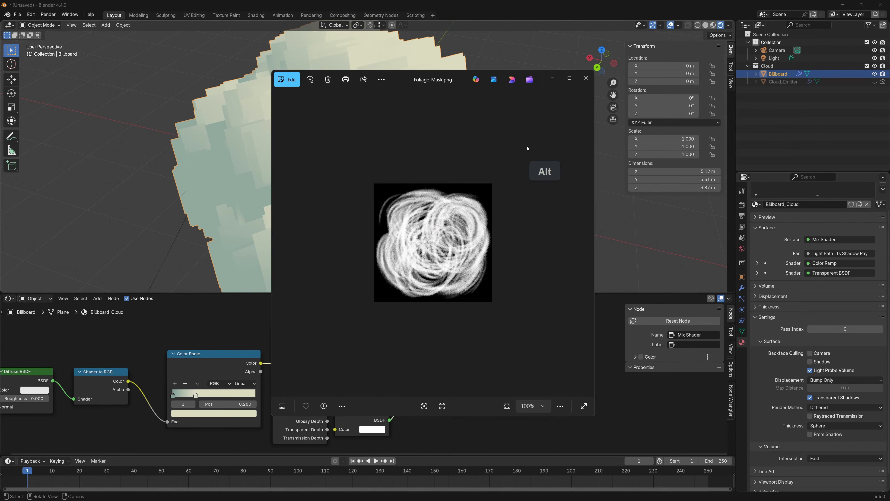
scroll(468, 249, "up", 3)
scroll(468, 248, "up", 3)
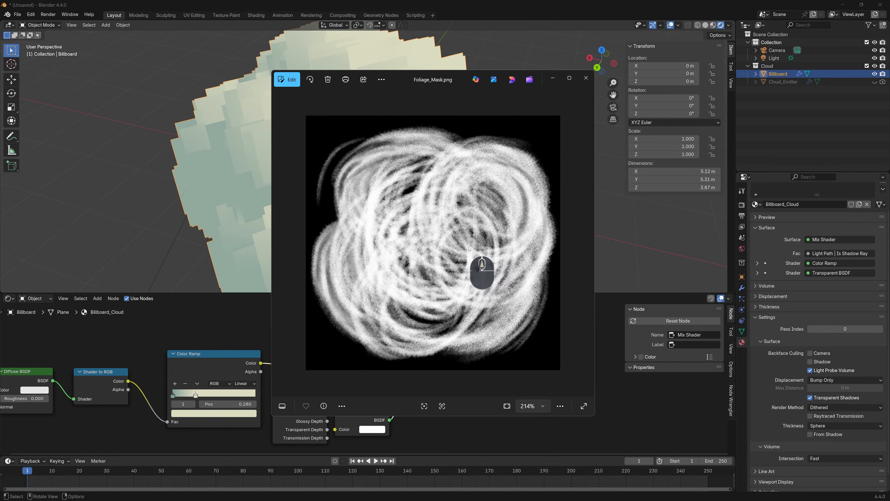
key("alt+Tab")
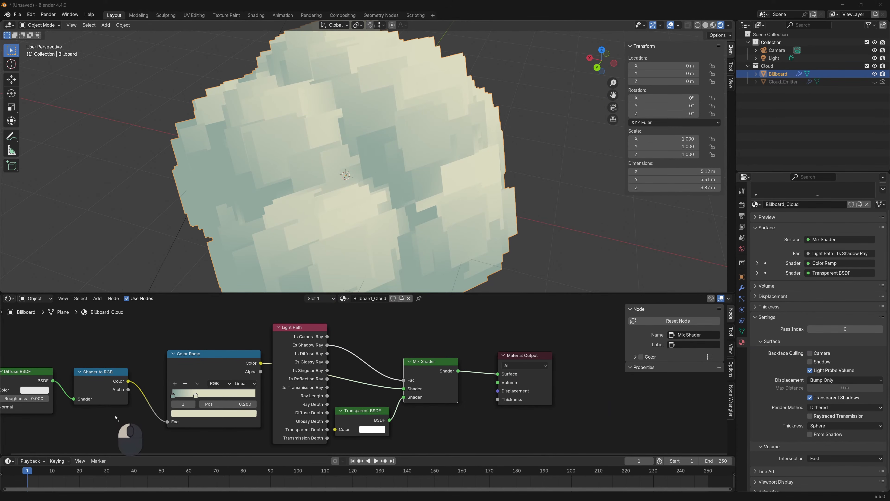
left_click_drag(81, 429, 81, 429)
middle_click_drag(153, 381, 192, 305)
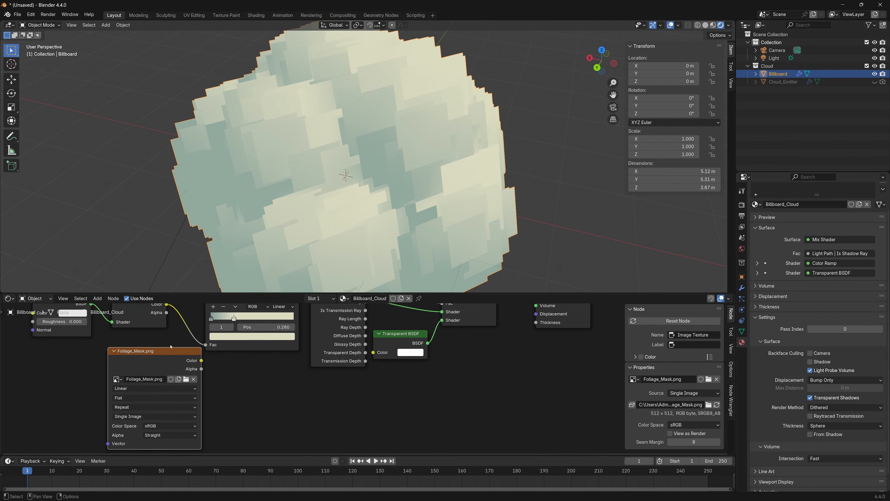
left_click_drag(165, 354, 263, 397)
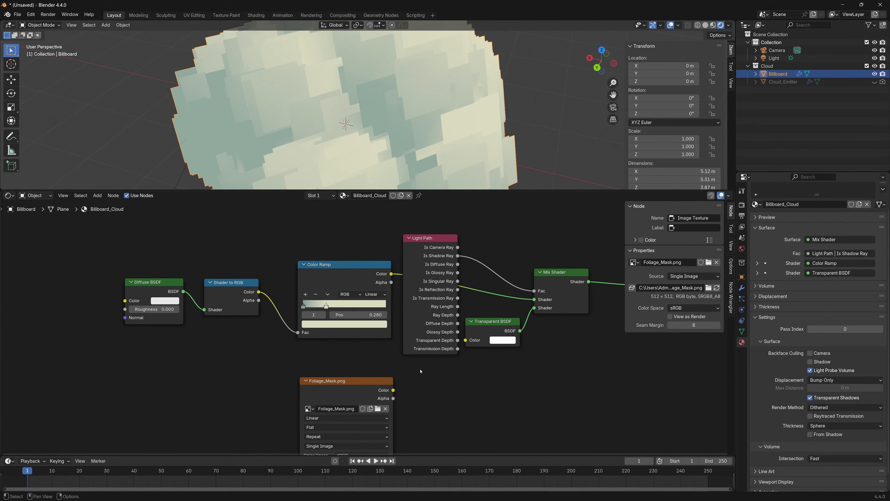
middle_click_drag(421, 371, 482, 384)
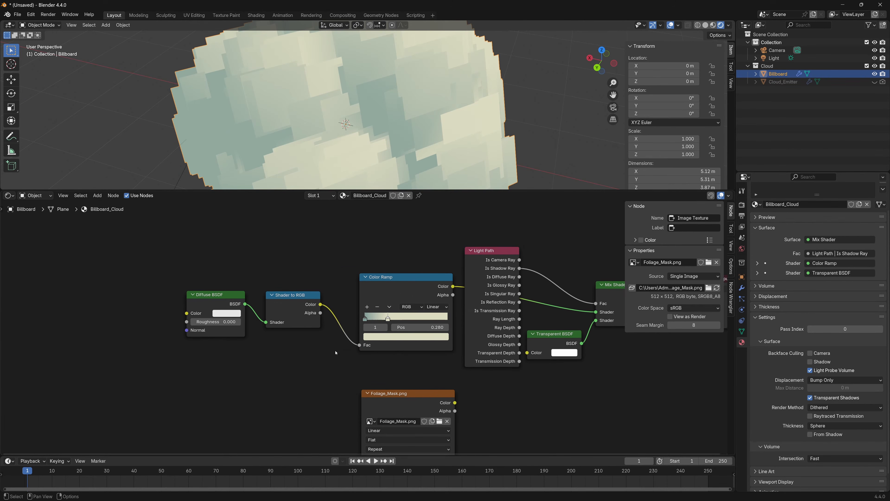
Shift the diffuse, Color Ramp and mask nodes away from Light Path and add a Mix Shader node in the gap
left_click_drag(177, 373, 404, 254)
left_click_drag(405, 291, 266, 264)
left_click_drag(421, 416, 276, 404)
key("shift+a")
left_click(365, 337)
type("mix")
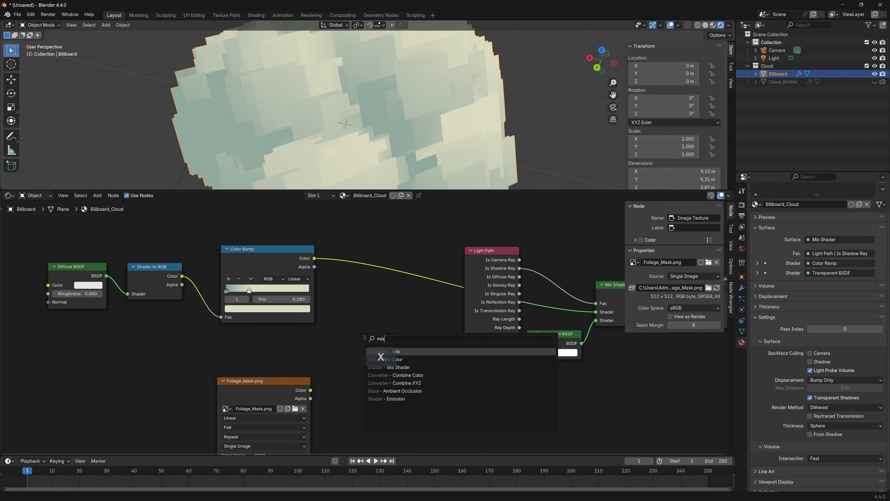
left_click(411, 368)
left_click(374, 304)
Set the Color Ramp's interpolation to Ease
left_click(274, 254)
scroll(281, 269, "up", 1)
left_click(292, 274)
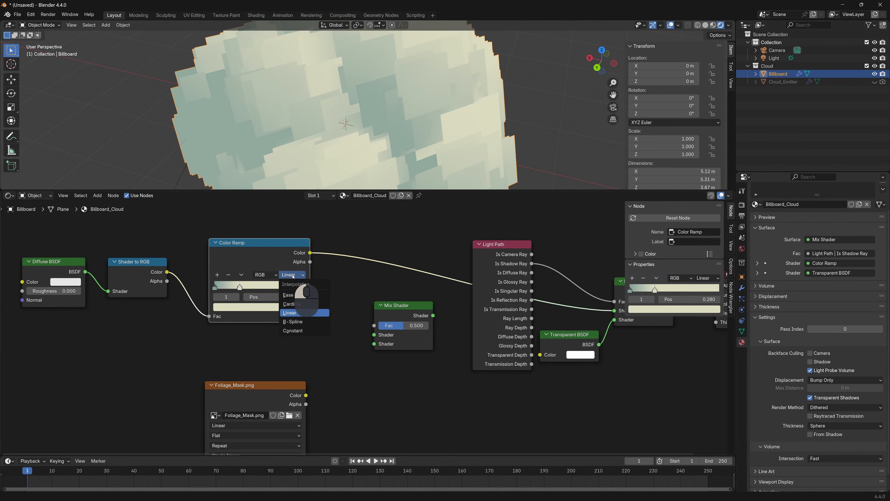
left_click(296, 297)
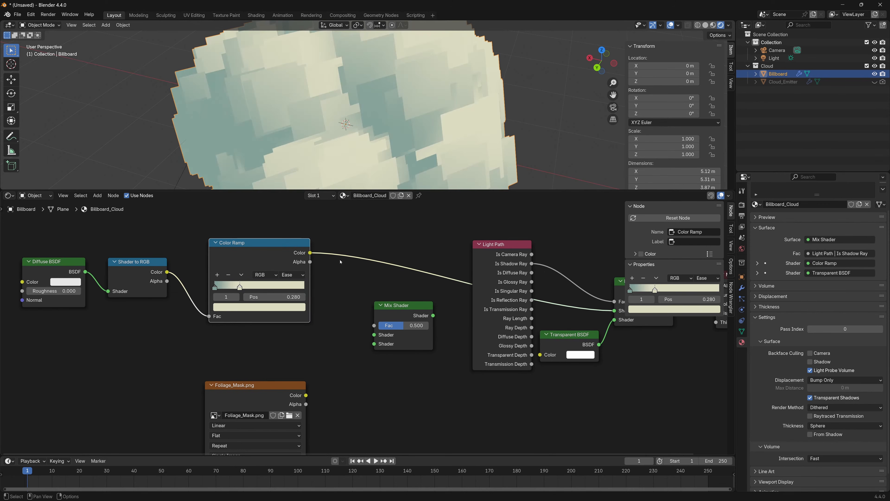
Connect the Color Ramp's Color to the new Mix Shader's second Shader input and the Foliage_Mask texture's Color to its Fac
left_click_drag(310, 252, 373, 345)
left_click_drag(263, 385, 374, 325)
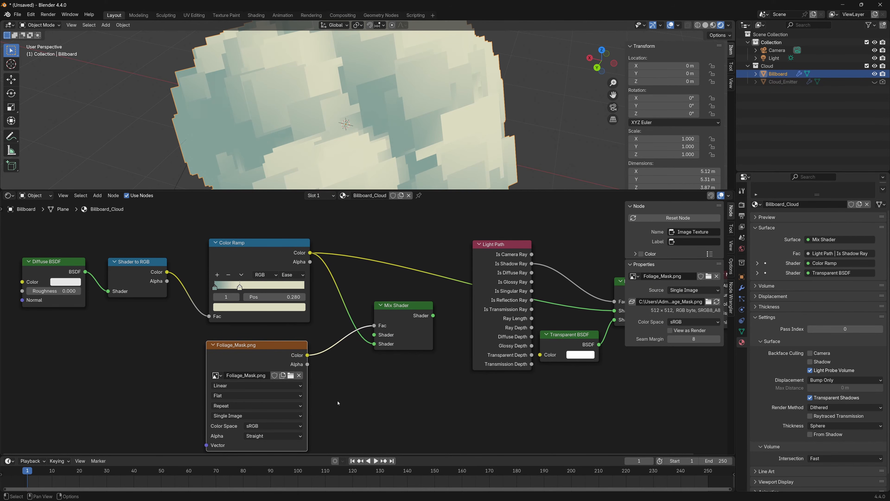
Rearrange the node layout so the Foliage_Mask texture sits above the Diffuse BSDF, Shader to RGB and Color Ramp chain
scroll(338, 403, "down", 2)
middle_click_drag(338, 403, 374, 340)
left_click_drag(332, 293, 334, 284)
middle_click_drag(251, 298, 255, 339)
left_click_drag(80, 235, 305, 277)
left_click_drag(334, 251, 329, 423)
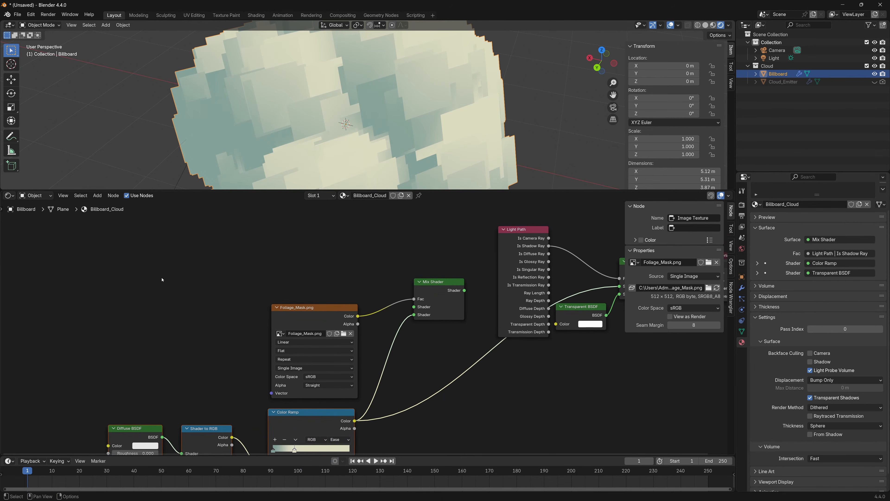
left_click_drag(89, 303, 331, 449)
left_click_drag(323, 314, 300, 240)
left_click(361, 276)
middle_click_drag(300, 240, 310, 217)
Add a Transparent BSDF between the mask and the Color Ramp and connect it to the new Mix Shader's first Shader input
key("shift+a")
type("t")
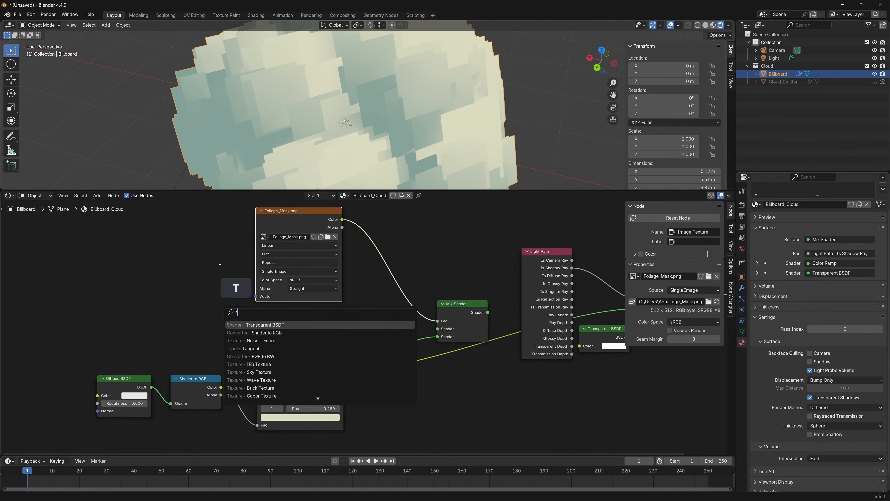
type("ra")
left_click(273, 333)
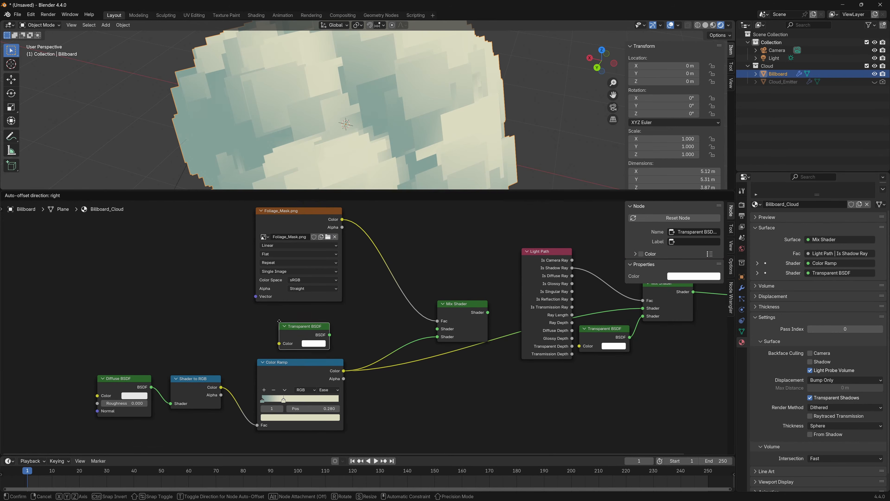
left_click(279, 316)
left_click_drag(328, 329, 434, 329)
Connect the mask Mix Shader's output to the first Shader input of the shadow-ray Mix Shader and enlarge the viewport to inspect the cloud
middle_click_drag(491, 319, 328, 327)
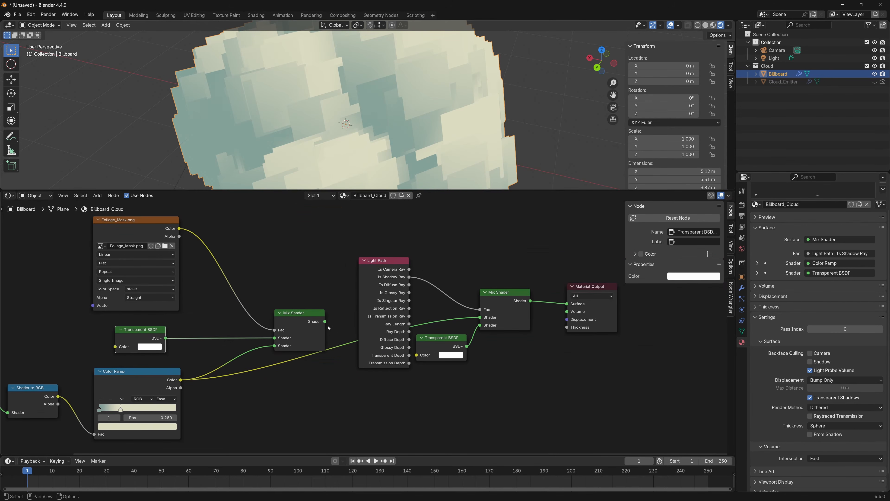
left_click_drag(325, 321, 479, 318)
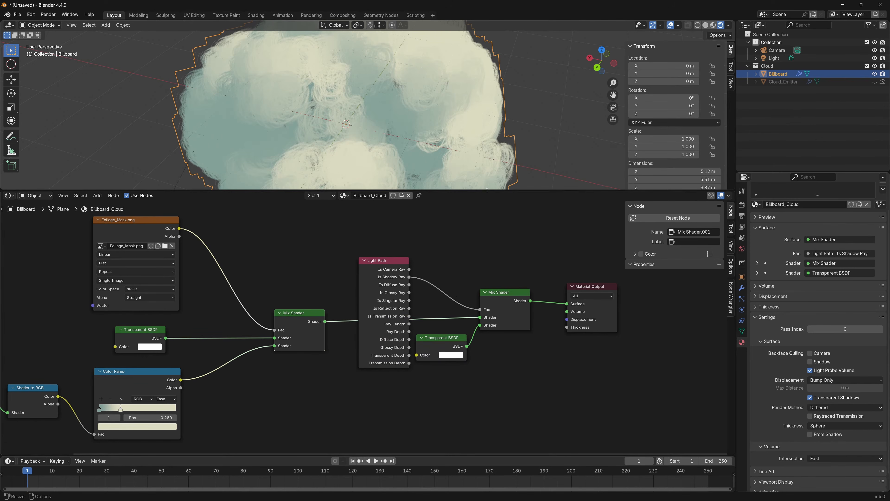
left_click_drag(467, 190, 490, 302)
left_click(546, 244)
middle_click_drag(545, 242, 457, 225)
scroll(490, 217, "down", 3)
scroll(457, 226, "up", 2)
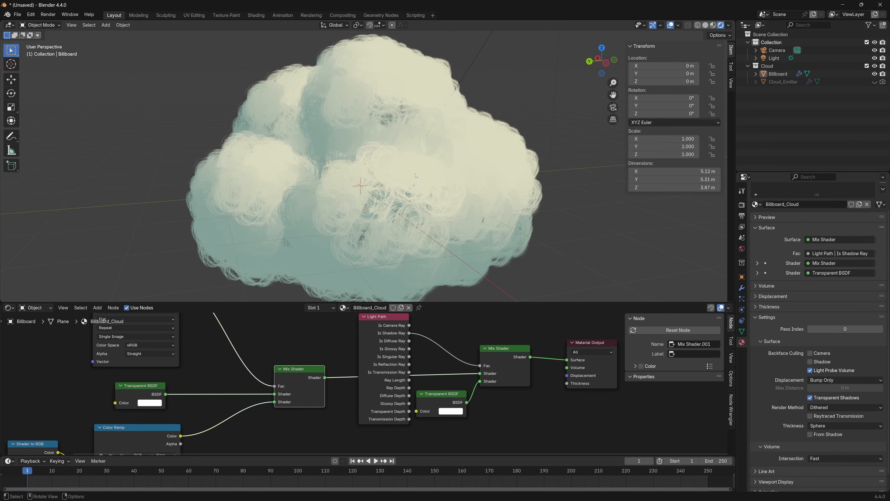
Set the Scale of the Billboard object's ScaleBillboard modifier to 3.520
left_click(457, 218)
left_click(742, 288)
left_click(756, 248)
left_click_drag(836, 269, 879, 269)
Set the ParticleInstance modifier's Amount to 0.552 and Offset to 0.195, and inspect the cloud up close
left_click(755, 227)
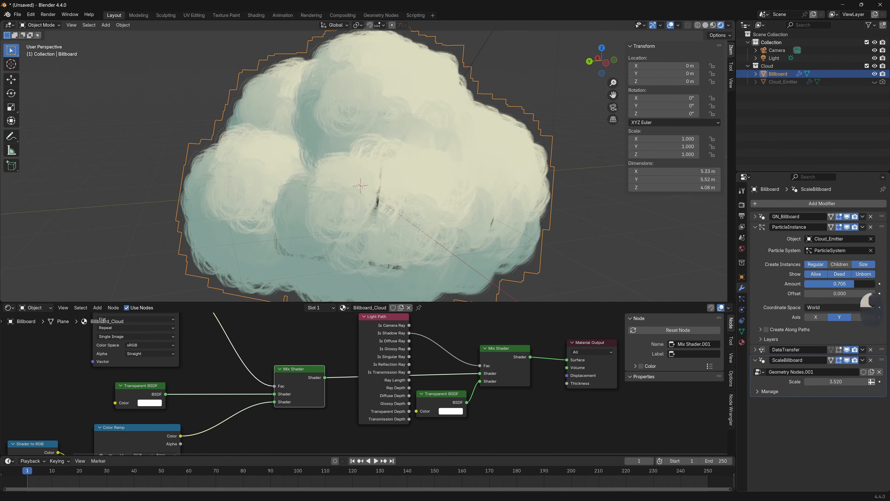
left_click_drag(808, 293, 818, 293)
mouse_move(578, 238)
middle_mouse_down()
mouse_move(463, 219)
mouse_move(489, 232)
mouse_move(578, 242)
middle_mouse_up()
scroll(579, 242, "down", 2)
left_click(485, 233)
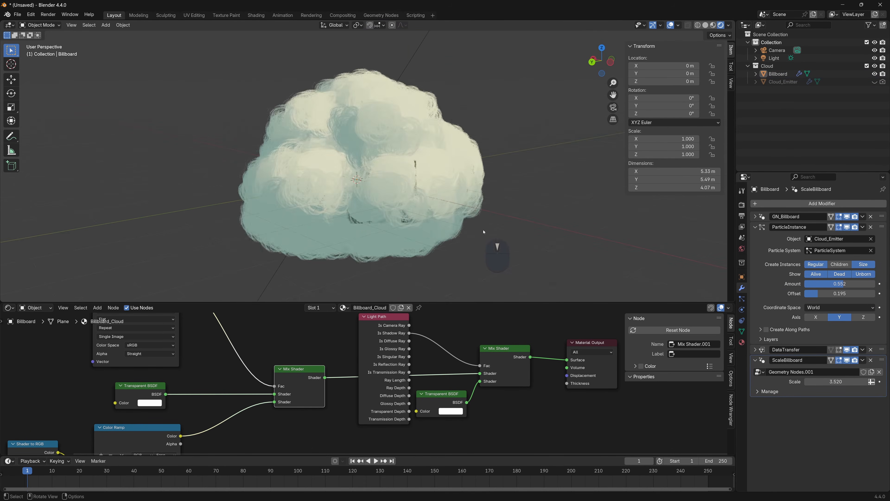
middle_click_drag(484, 232, 462, 228)
scroll(408, 225, "up", 2)
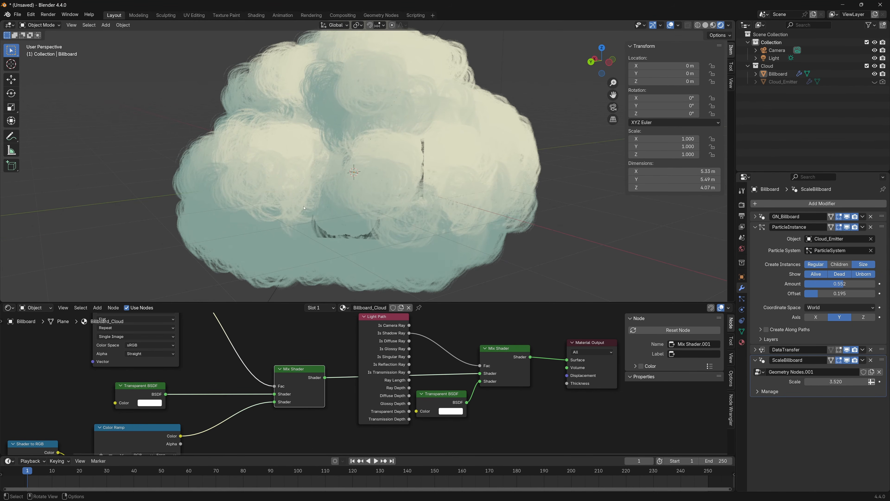
Insert a Clamp node between the Foliage_Mask texture's Color and the Mix Shader's Fac
middle_click_drag(310, 342, 361, 365)
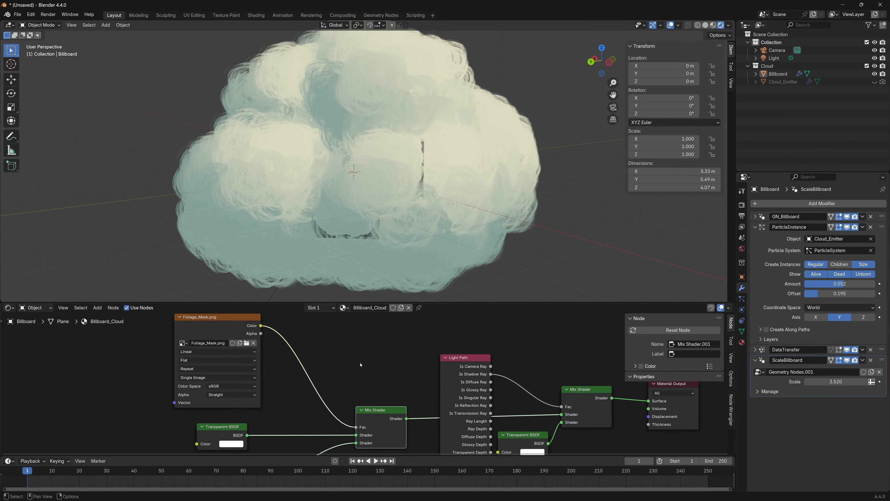
left_click(347, 360)
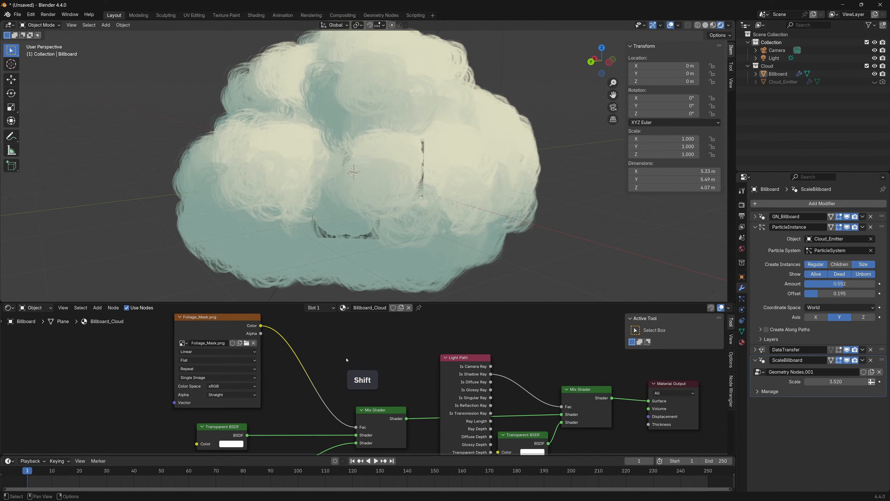
key("shift+a")
type("cl")
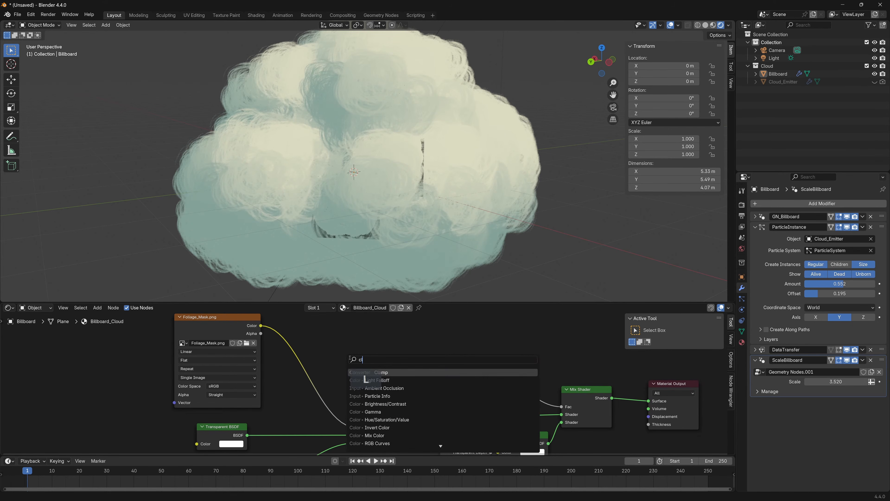
type("amp")
left_click(393, 373)
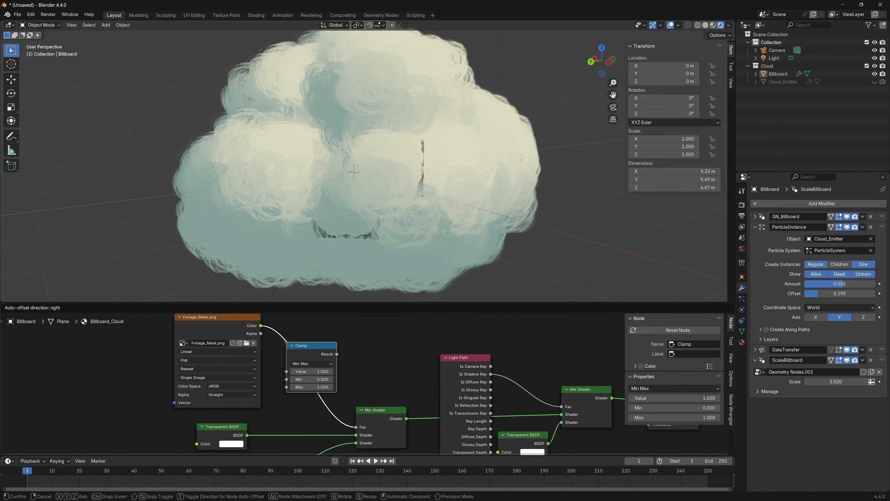
left_click(290, 341)
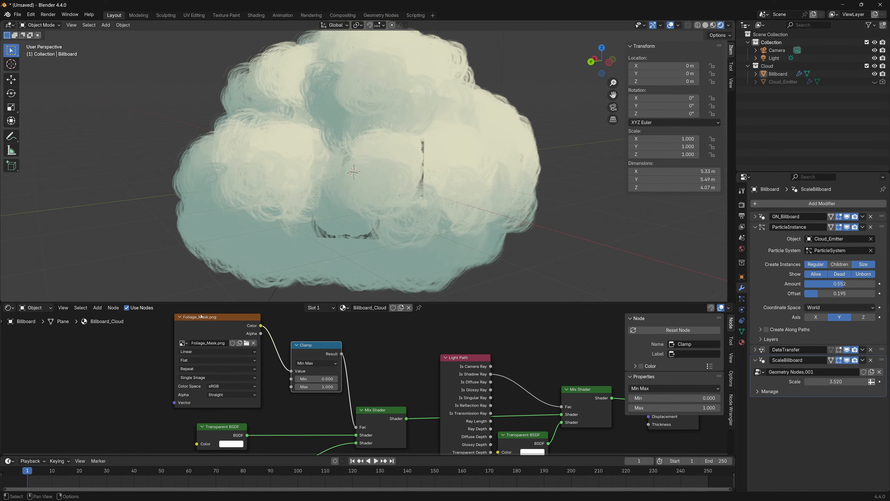
Set the Clamp node's Min to 0.001 and close the node editor area to view the cloud in a full-size viewport
left_click(312, 379)
type("0.0")
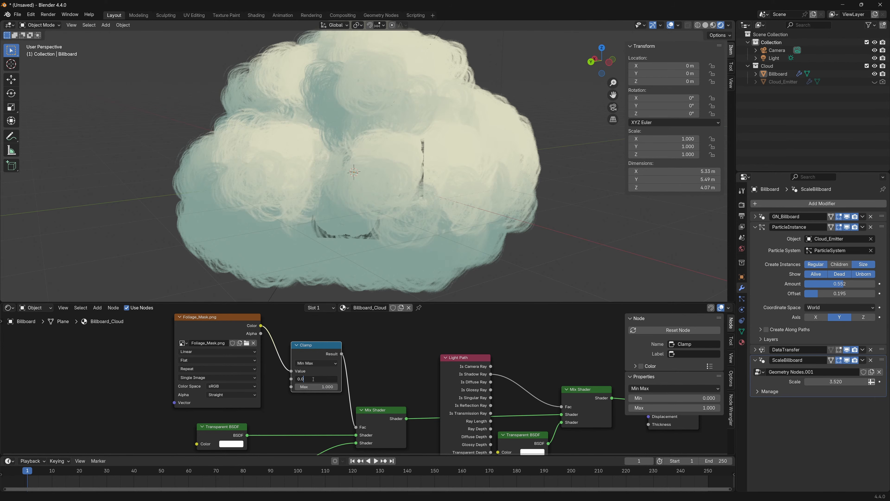
key("Return")
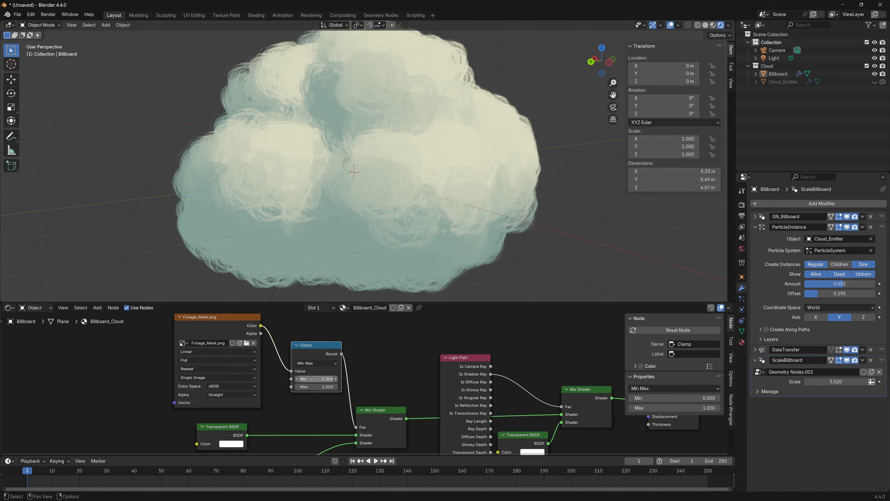
left_click_drag(408, 301, 465, 330)
left_click_drag(728, 338, 478, 337)
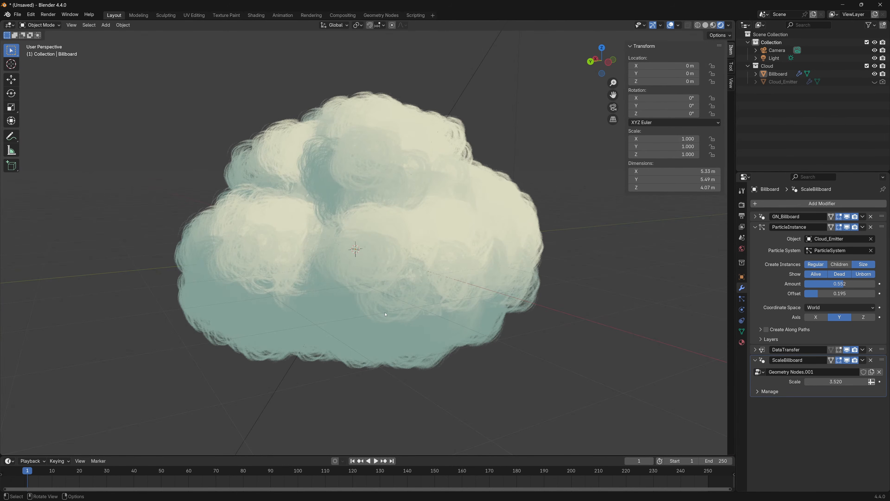
middle_click_drag(385, 315, 396, 316)
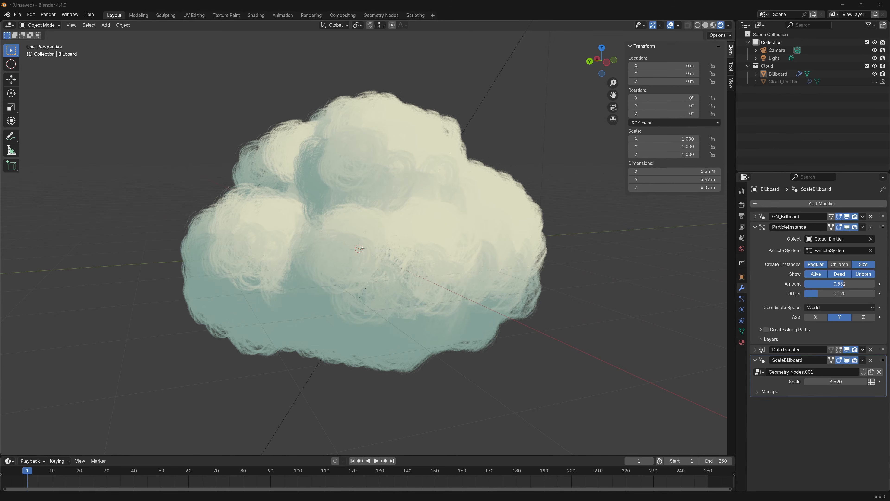
Copy the prepared Sky object from the other Blender window and paste it into the cloud scene
key("ctrl+c")
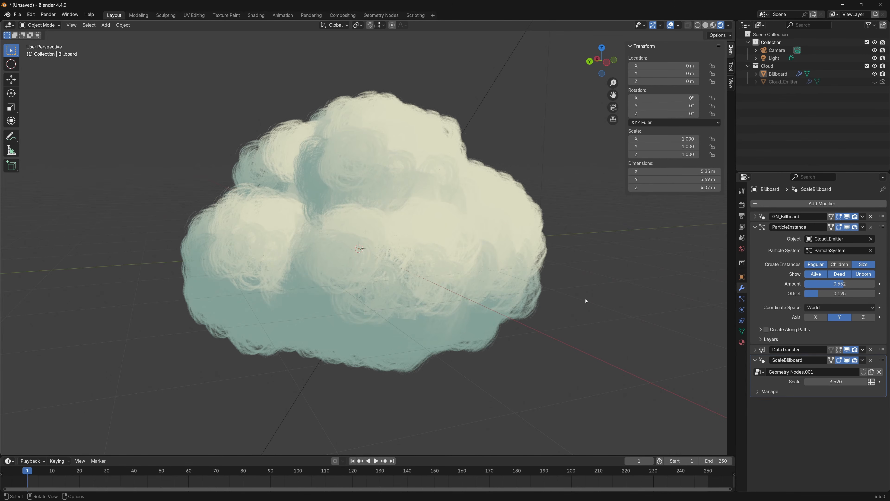
scroll(586, 301, "down", 2)
key("ctrl+v")
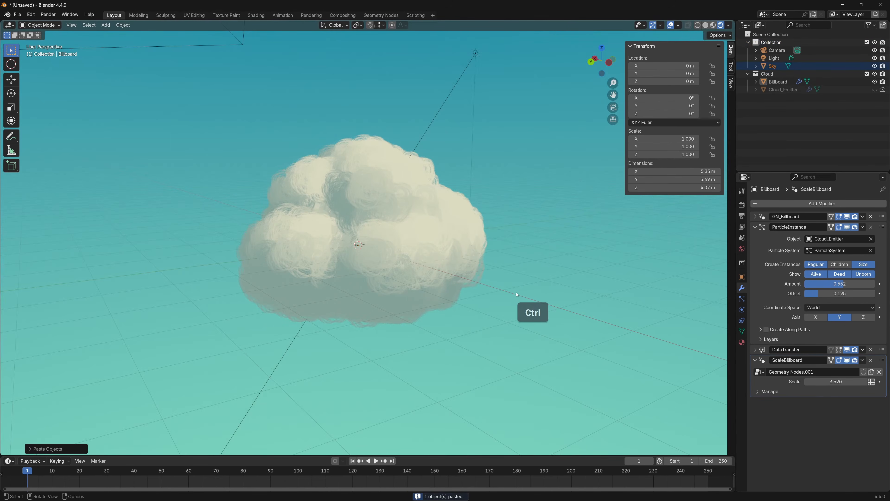
Look through the camera, lock it to the view and adjust its framing of the cloud
scroll(513, 299, "up", 4)
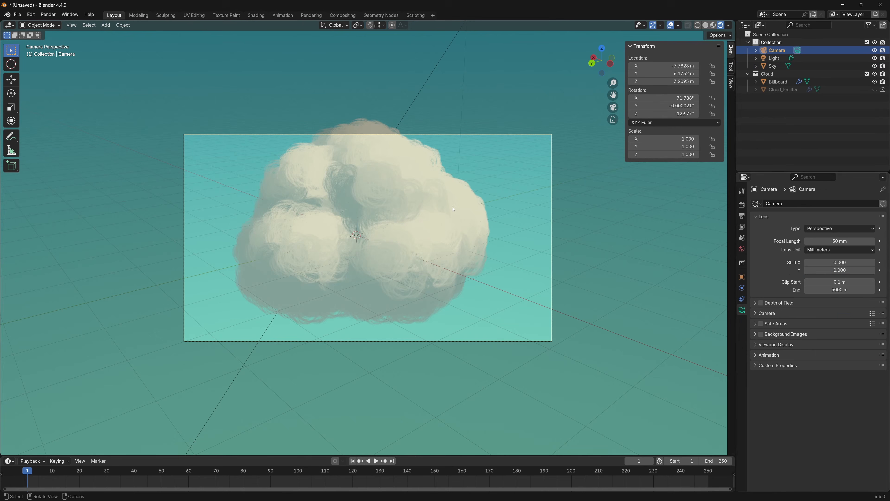
left_click(731, 83)
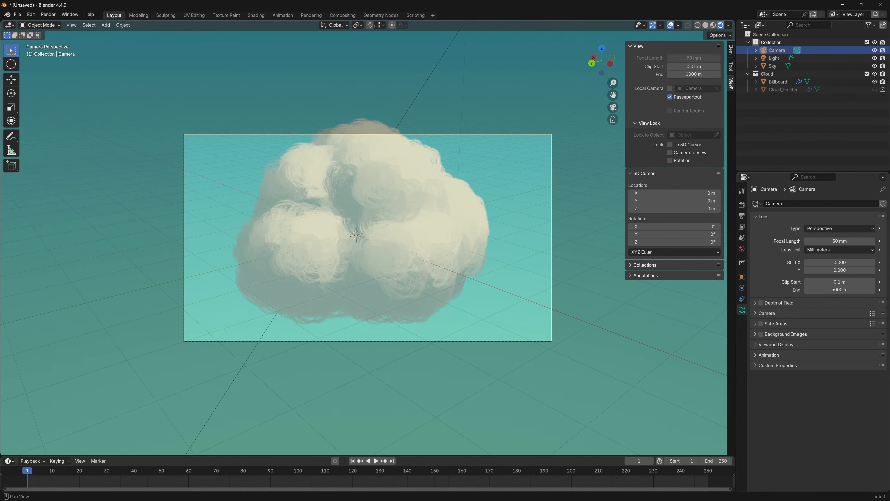
left_click(670, 153)
middle_click_drag(473, 274, 351, 249)
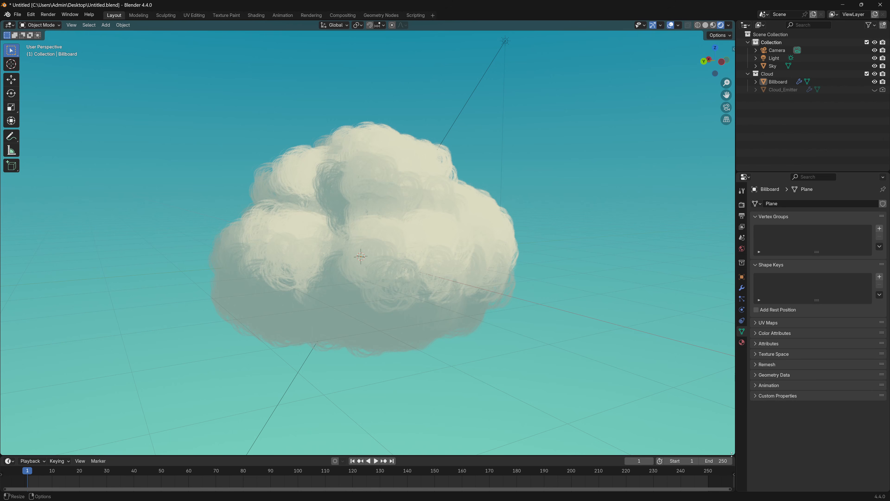
Split the 3D viewport horizontally and switch the lower area to the Shader Editor showing the Billboard_Cloud material
left_click_drag(733, 453, 714, 237)
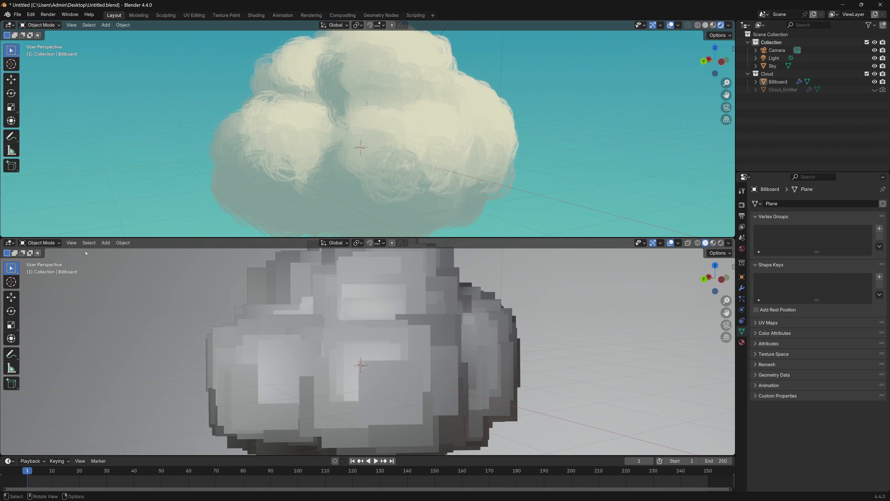
left_click(9, 242)
left_click(35, 301)
scroll(351, 355, "up", 5)
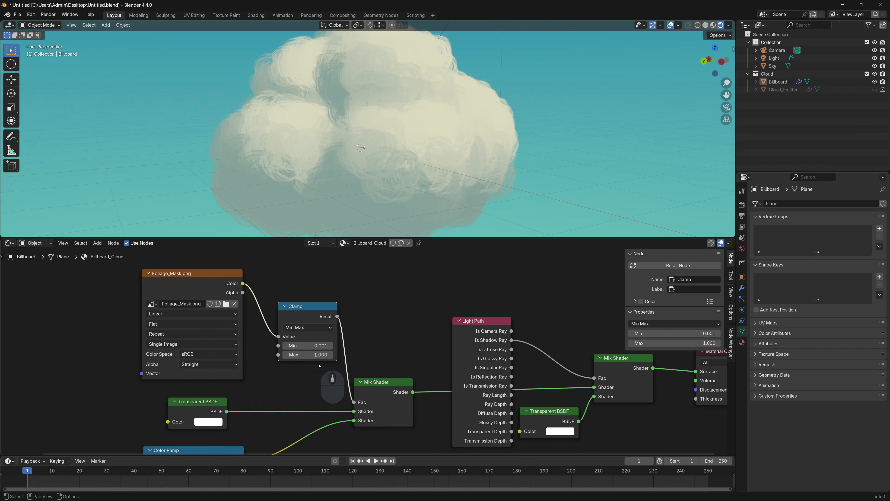
Set the Clamp node's Max to 0.300 and enlarge the viewport to inspect the softened cloud
middle_click_drag(296, 375, 303, 395)
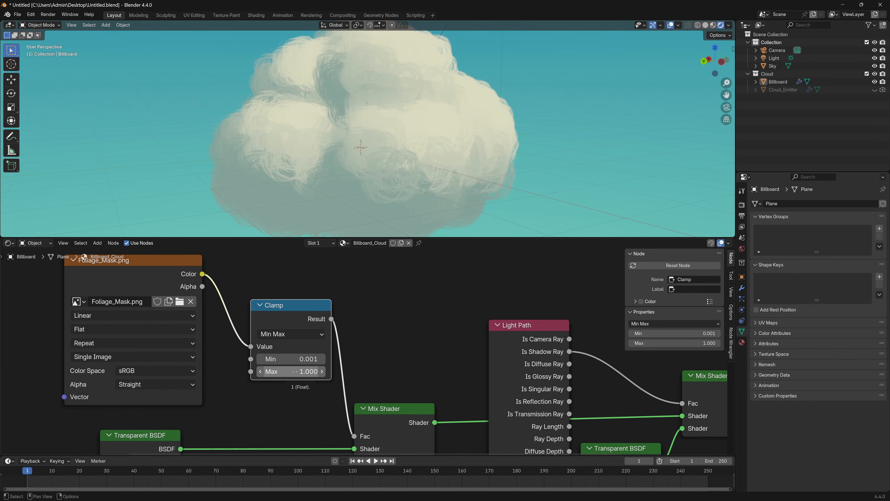
left_click_drag(296, 372, 295, 371)
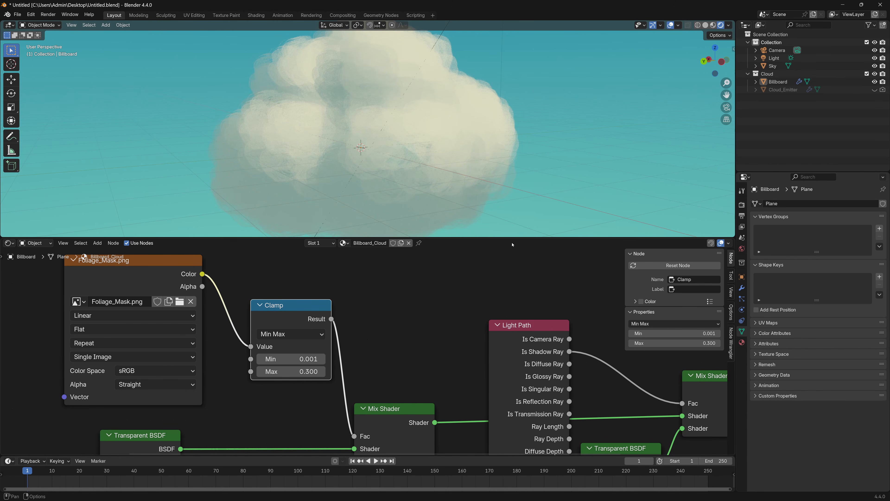
left_click_drag(487, 237, 456, 325)
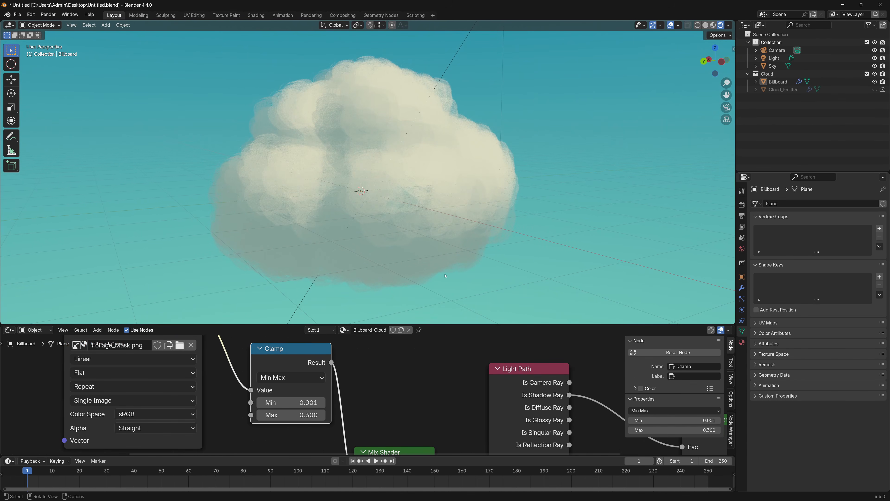
key("alt+a")
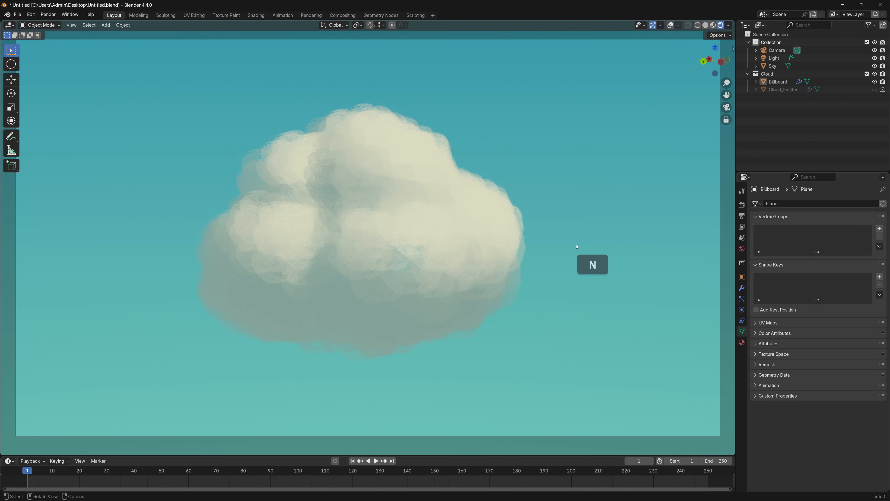
mouse_move(578, 246)
middle_mouse_down()
mouse_move(541, 253)
mouse_move(609, 244)
mouse_move(532, 251)
mouse_move(583, 255)
middle_mouse_up()
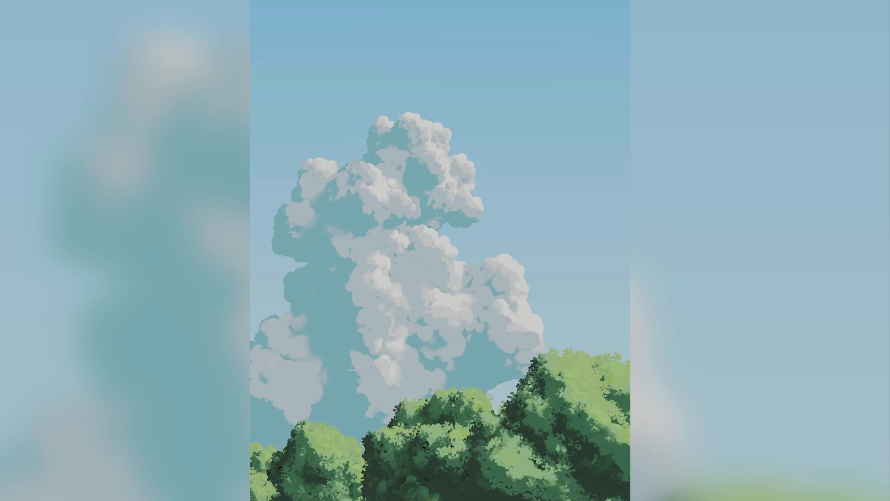